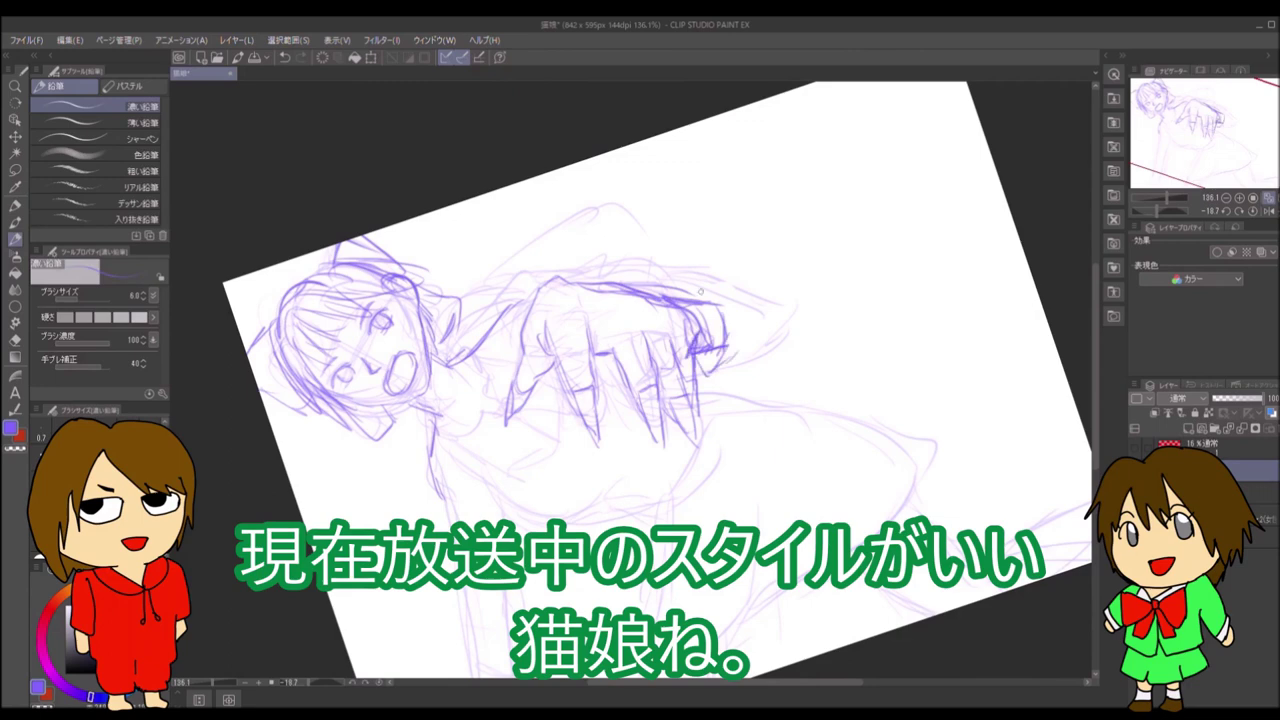
- Sketch the sleeve outline around the outstretched forearm, and the hanging chest ribbon with the bodice edge
left_click_drag(712, 312, 760, 292)
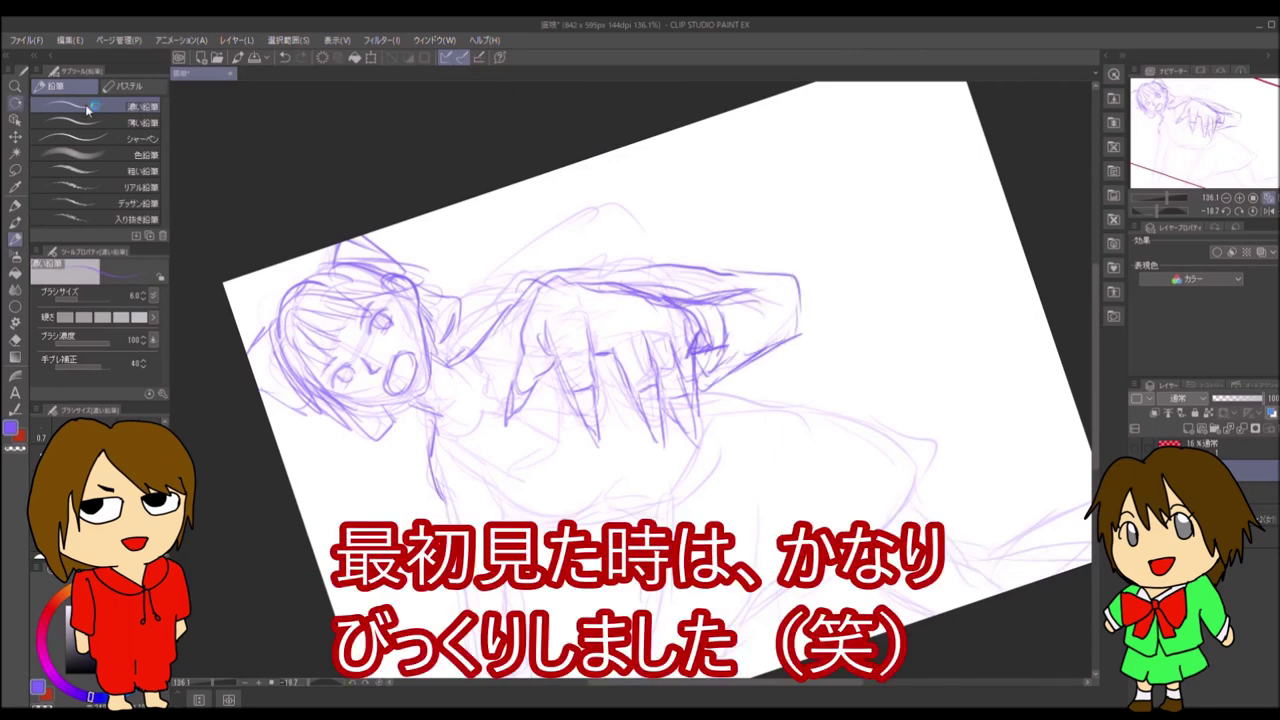
key("shift+space")
left_click_drag(700, 330, 519, 256)
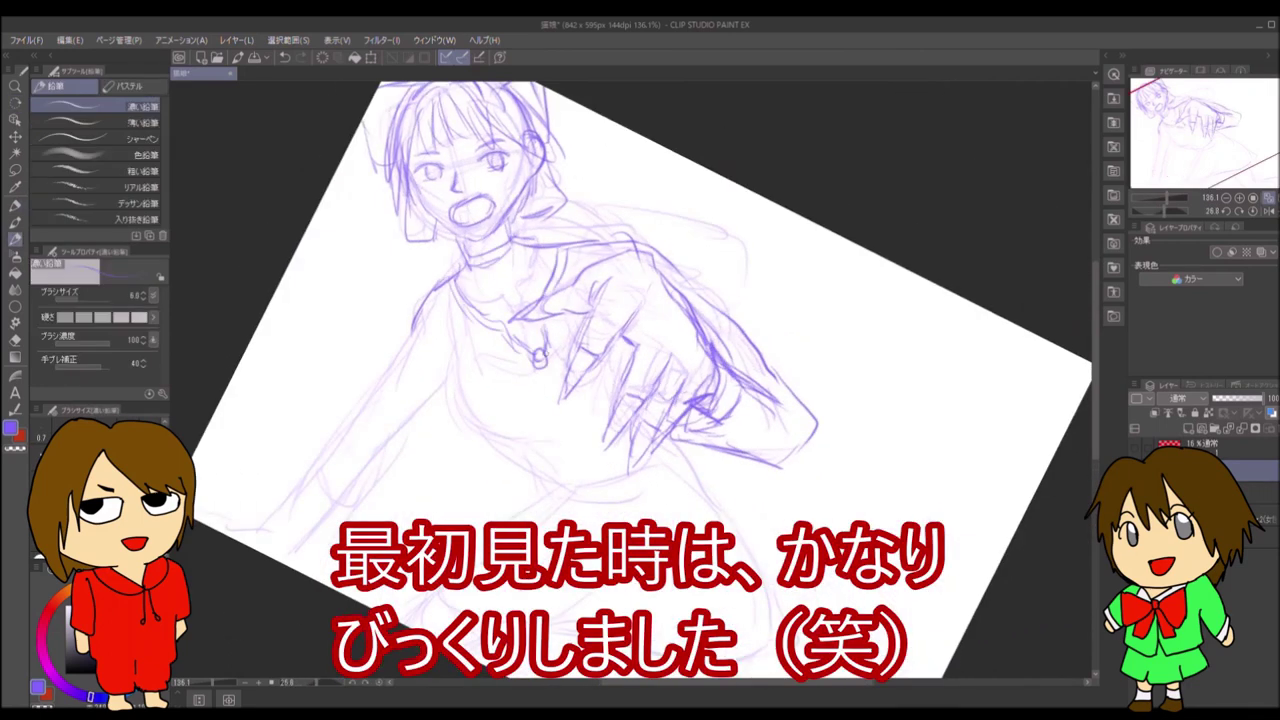
left_click_drag(540, 368, 532, 512)
left_click_drag(545, 362, 575, 516)
mouse_move(455, 275)
left_mouse_down()
mouse_move(450, 340)
mouse_move(505, 382)
left_mouse_up()
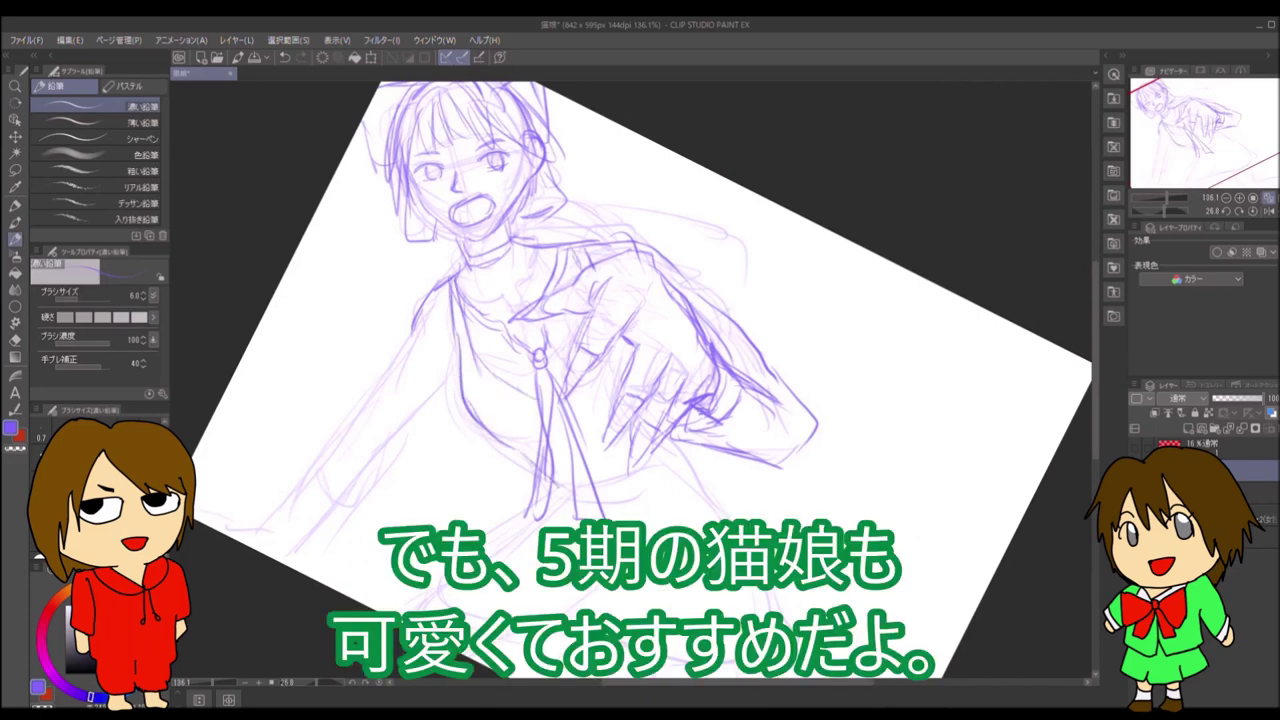
- Sketch the supporting arm's long sleeve, tracing both sides down to a loose cuff at the wrist
key("shift+space")
left_click_drag(742, 209, 633, 181)
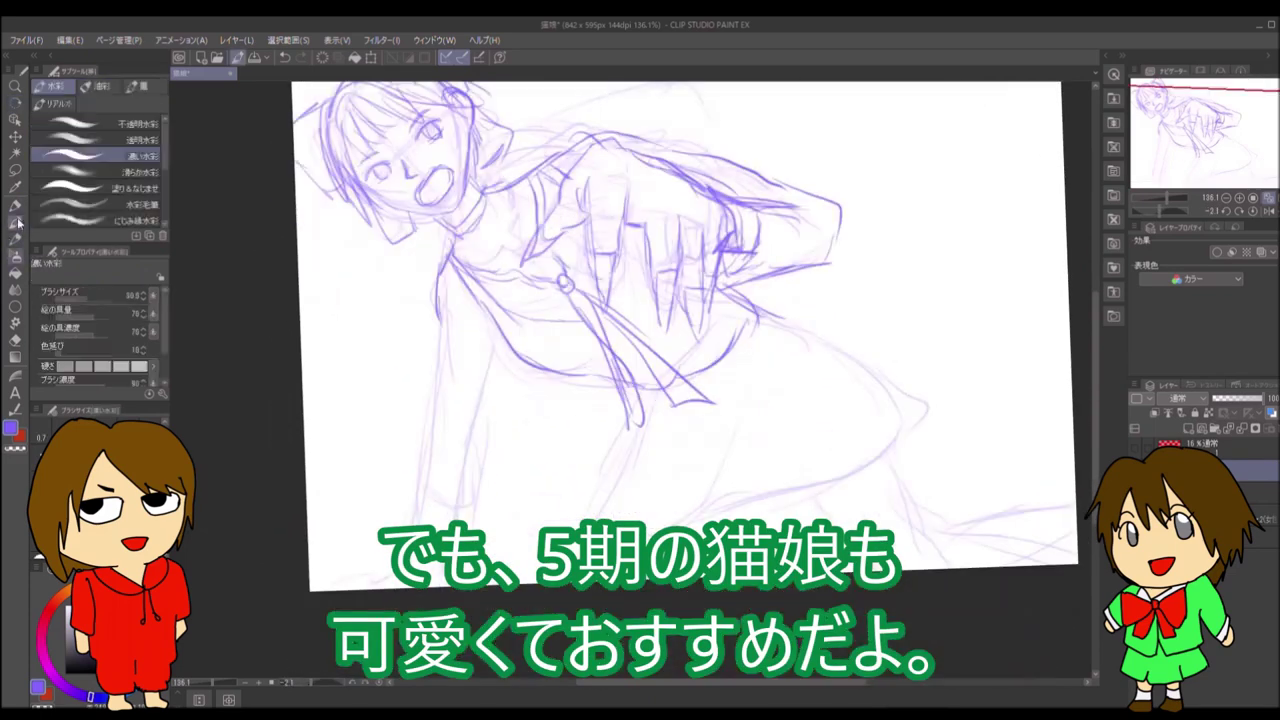
left_click_drag(496, 328, 482, 458)
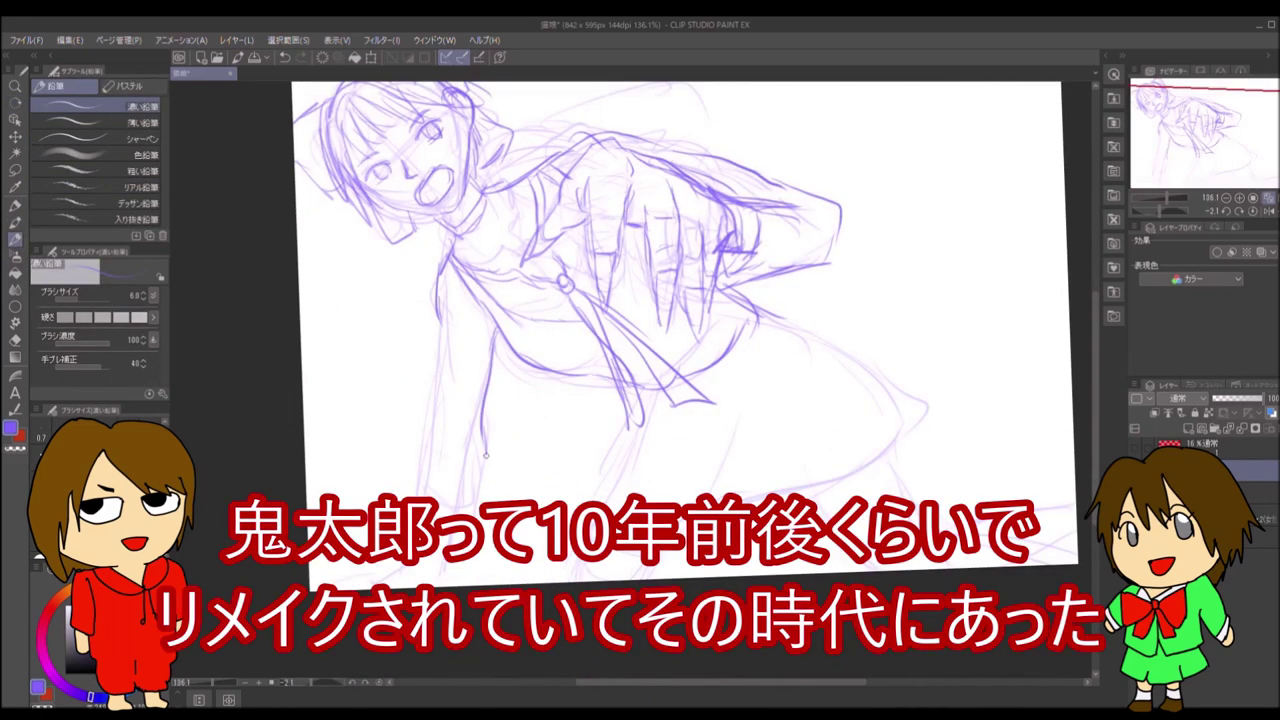
left_click_drag(440, 312, 412, 494)
left_click_drag(506, 442, 466, 506)
- Sketch the skirt from the waist to its wavy hem and the outlines of the legs beneath it
key("shift+space")
mouse_move(806, 284)
left_mouse_down()
mouse_move(760, 420)
mouse_move(800, 330)
mouse_move(920, 470)
left_mouse_up()
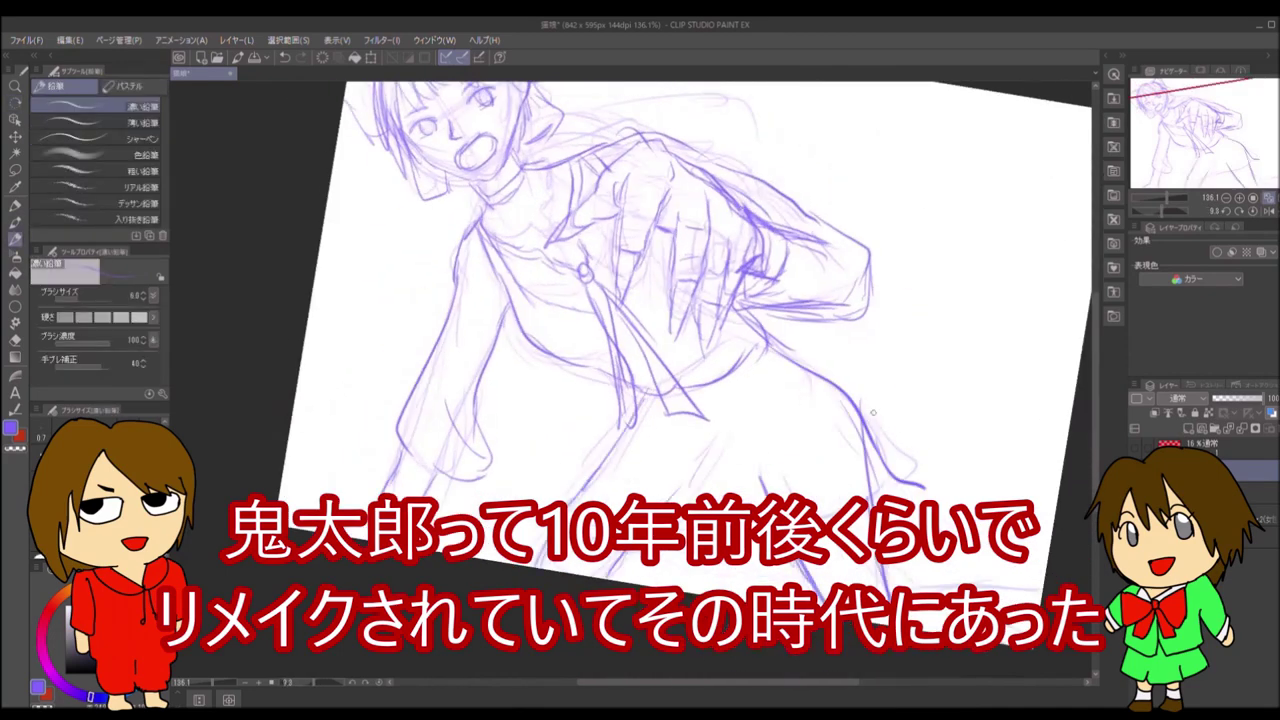
key("shift+space")
left_click_drag(658, 495, 627, 527)
key("shift+space")
left_click_drag(595, 570, 874, 295)
key("shift+space")
left_click_drag(627, 527, 590, 480)
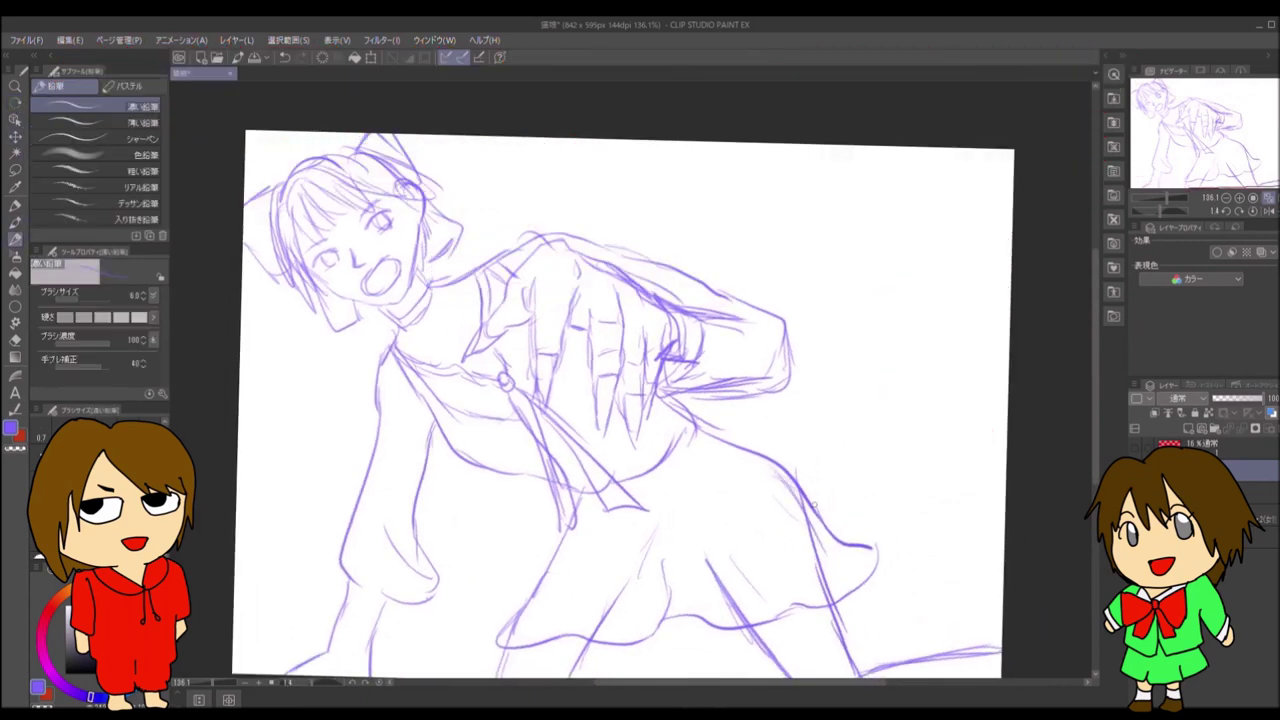
- Paint the skin of the face, neck, hands and legs pale pink and shade it with soft salmon watercolor
key("p")
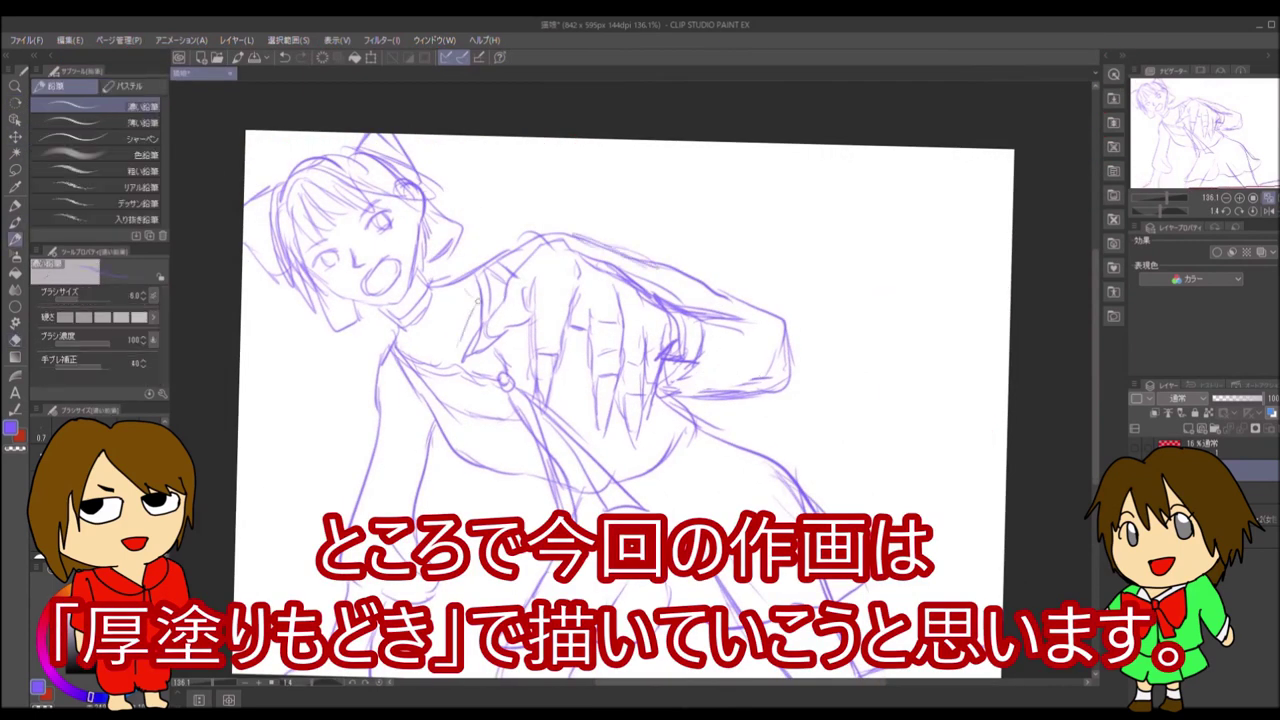
key("e")
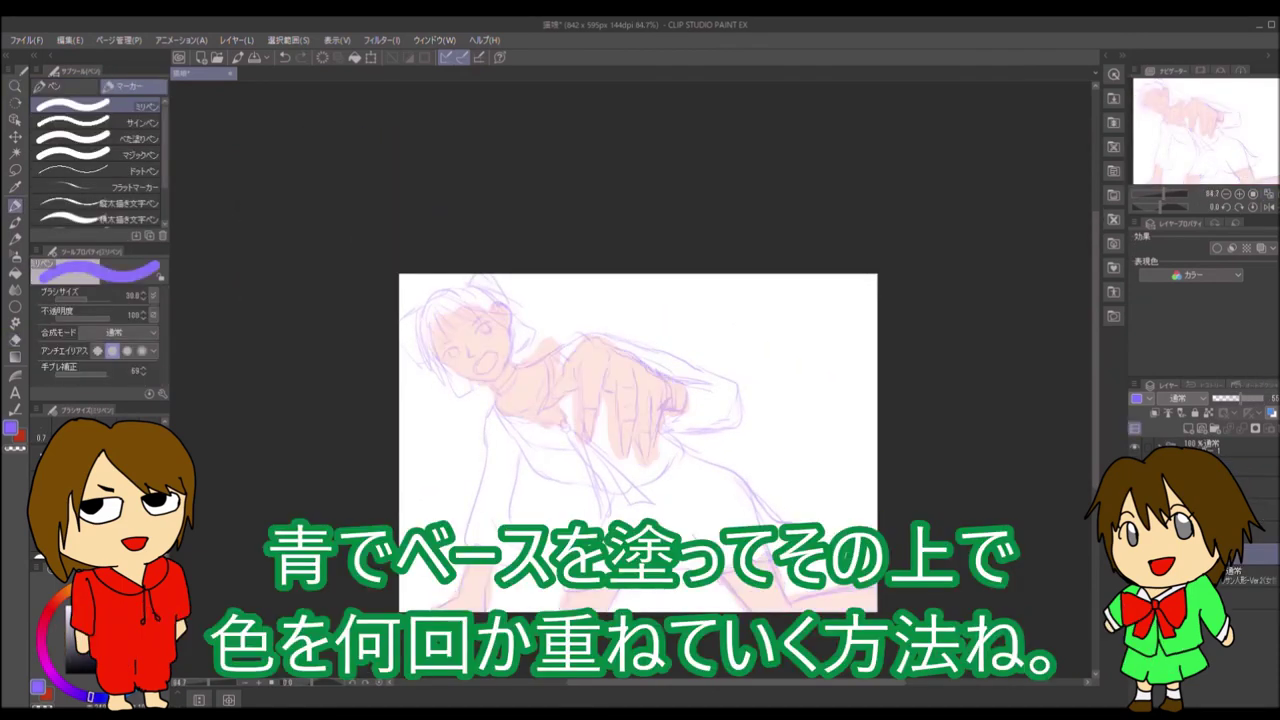
key("slash")
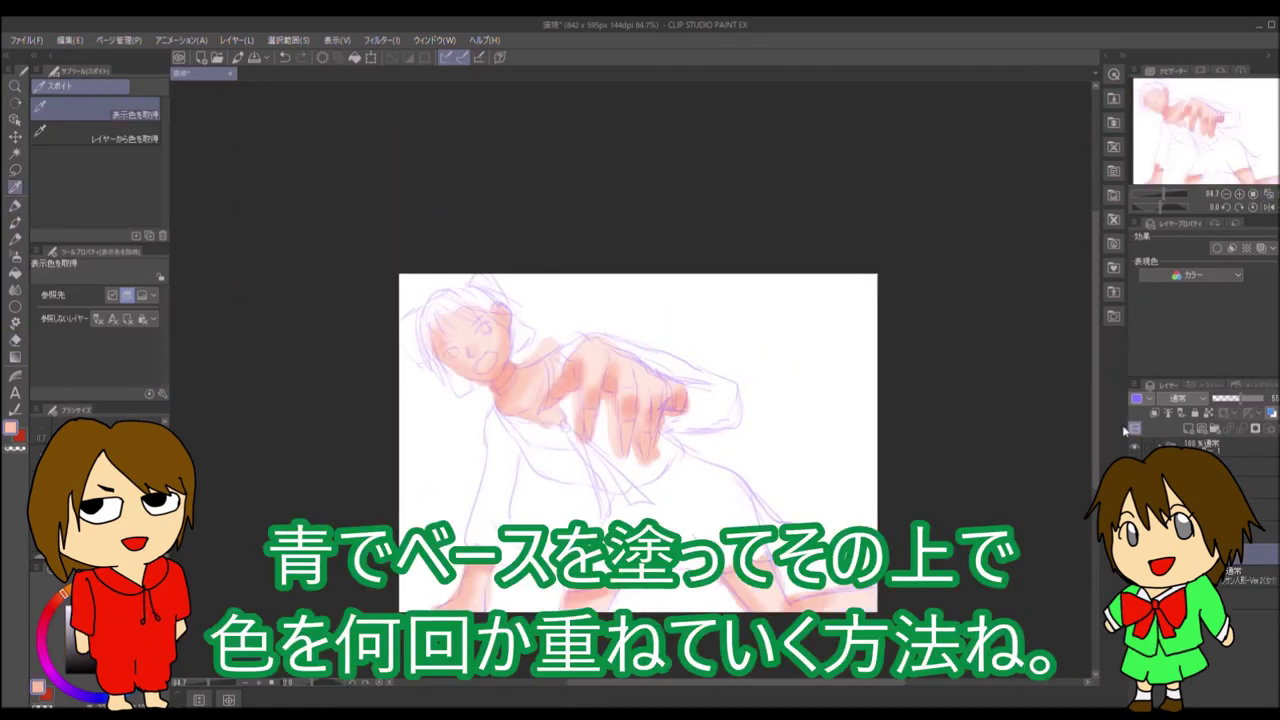
left_click_drag(625, 460, 770, 482)
key("b")
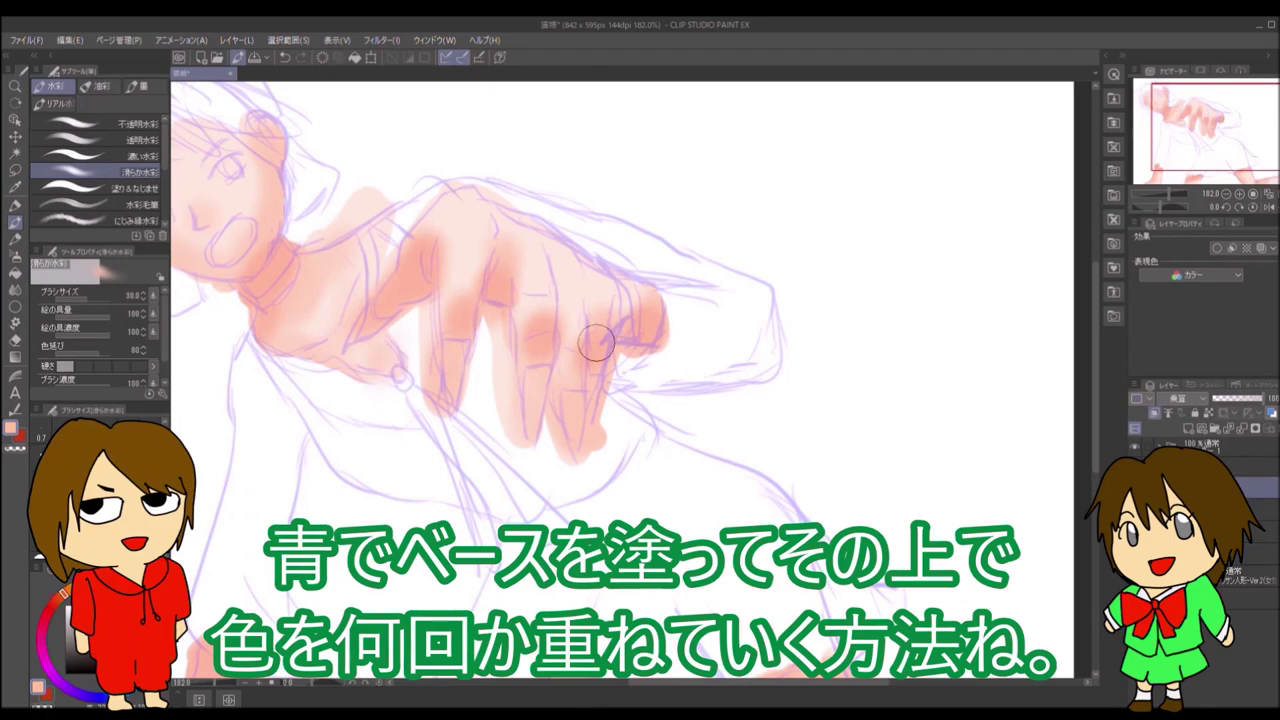
key("slash")
- Block in the whole hair shape with a light blue base, using the marker at brush size 30
key("ctrl+minus")
key("ctrl+minus")
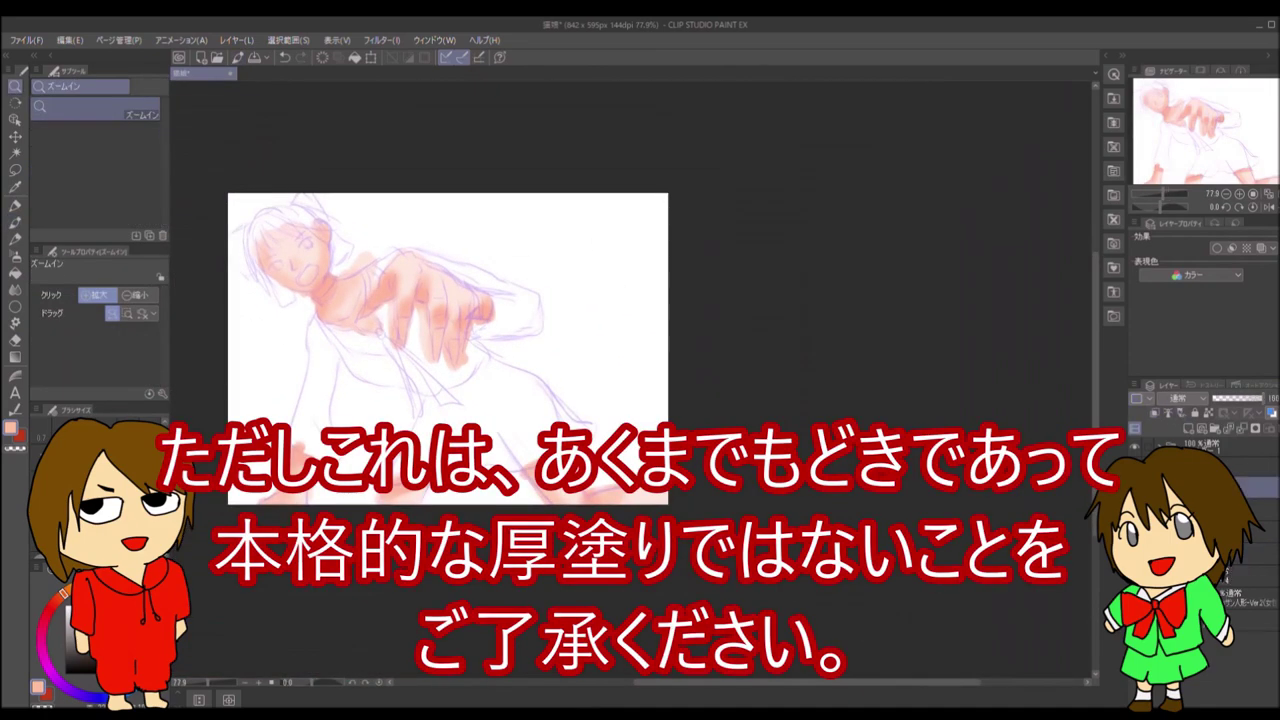
left_click_drag(799, 394, 960, 410)
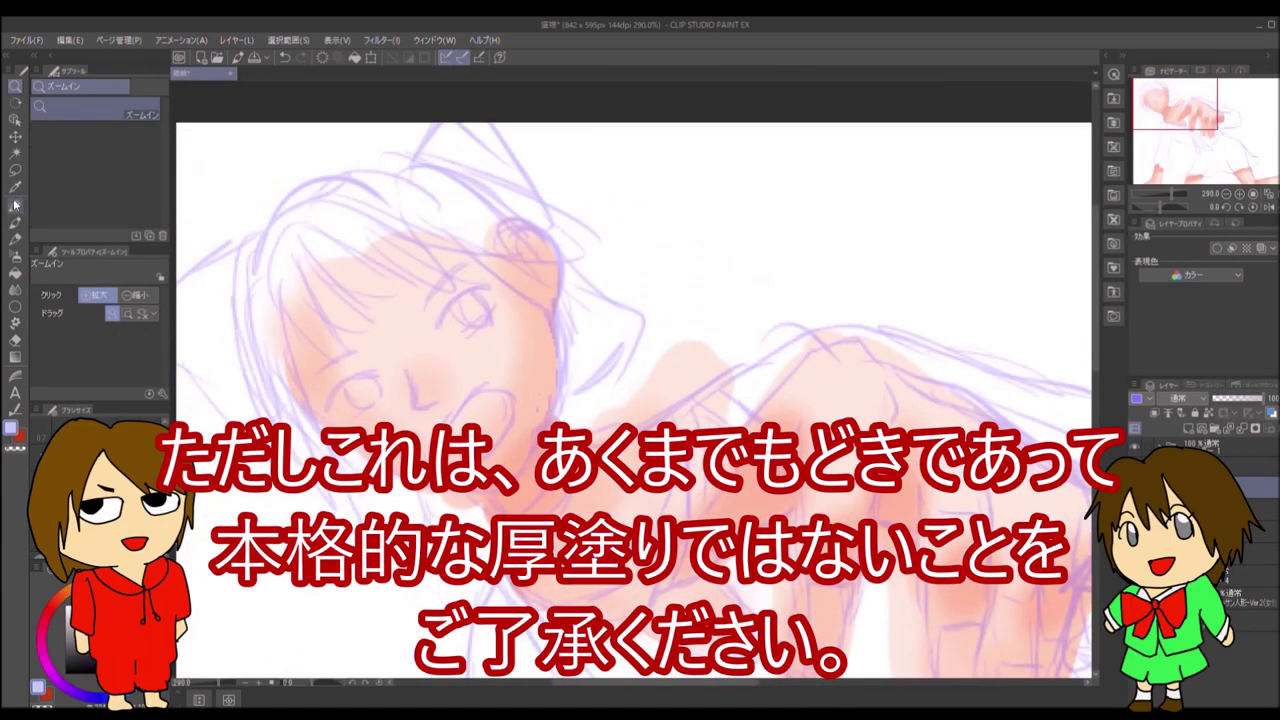
left_click(15, 204)
mouse_move(300, 230)
left_mouse_down()
mouse_move(540, 260)
mouse_move(350, 300)
mouse_move(570, 350)
mouse_move(524, 203)
left_mouse_up()
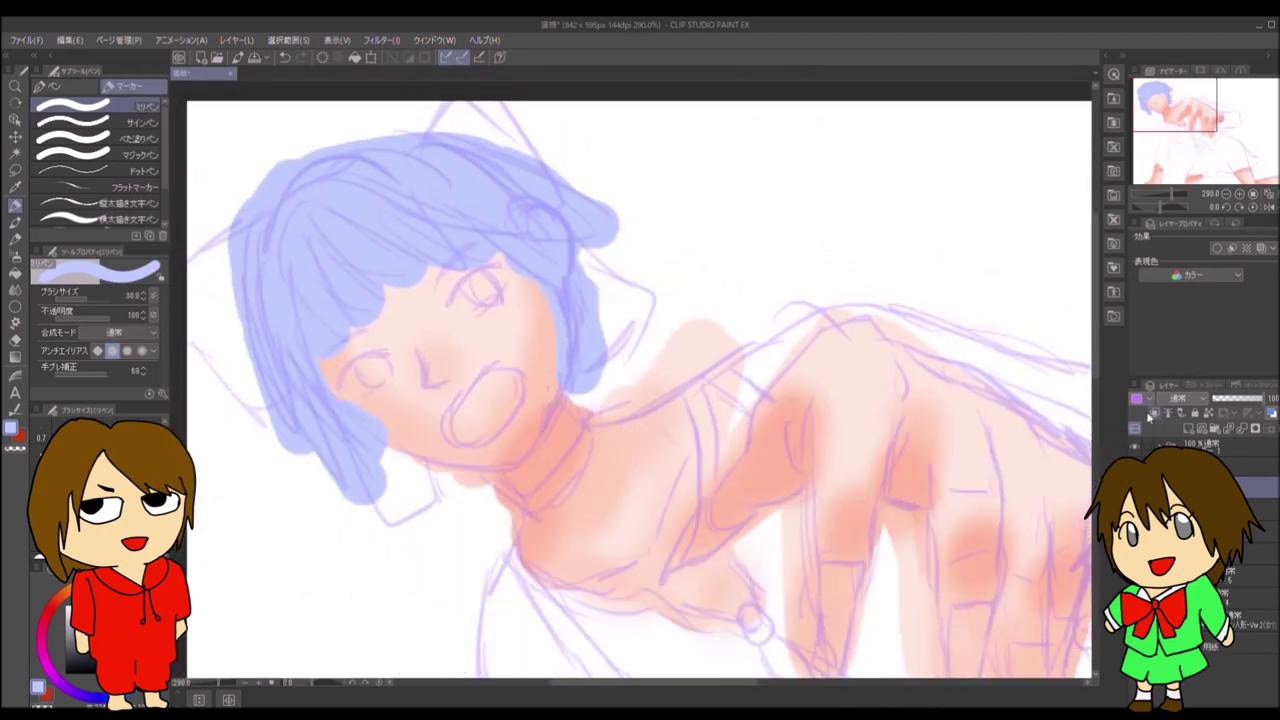
- Choose a vivid purple and fill the blue hair base with it
left_click(60, 680)
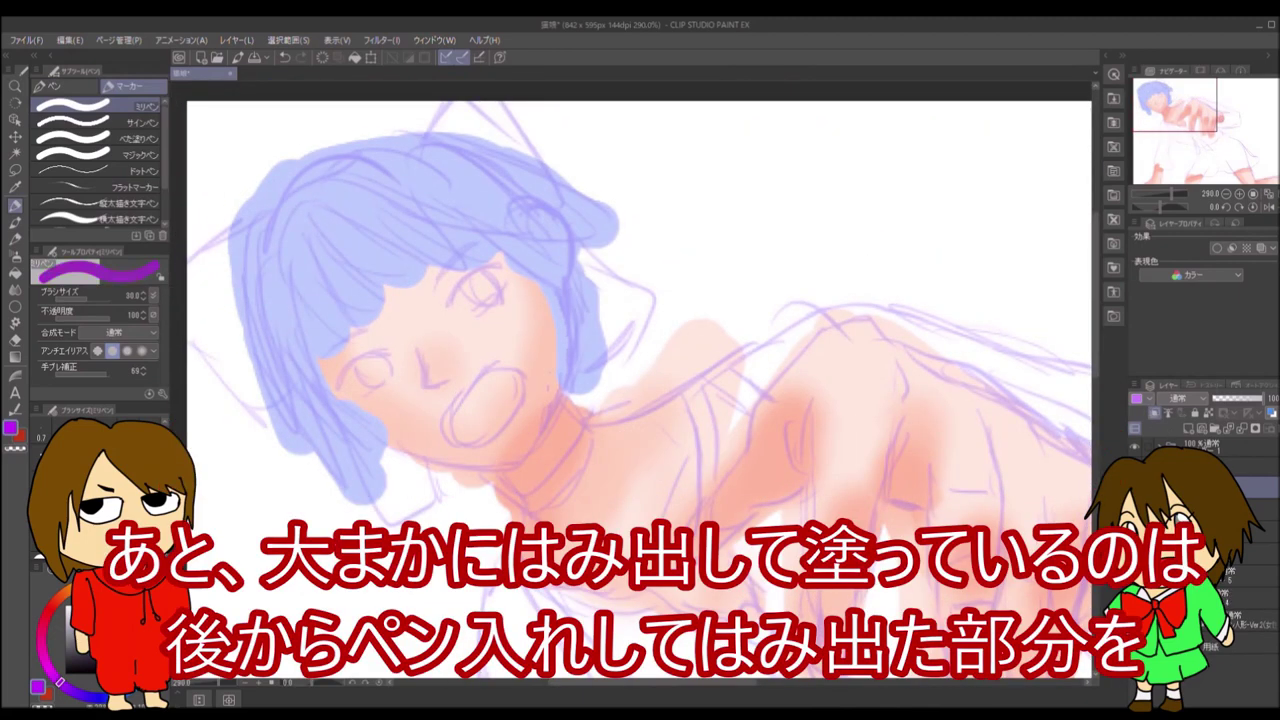
left_click(15, 272)
left_click(278, 308)
left_click(1213, 446)
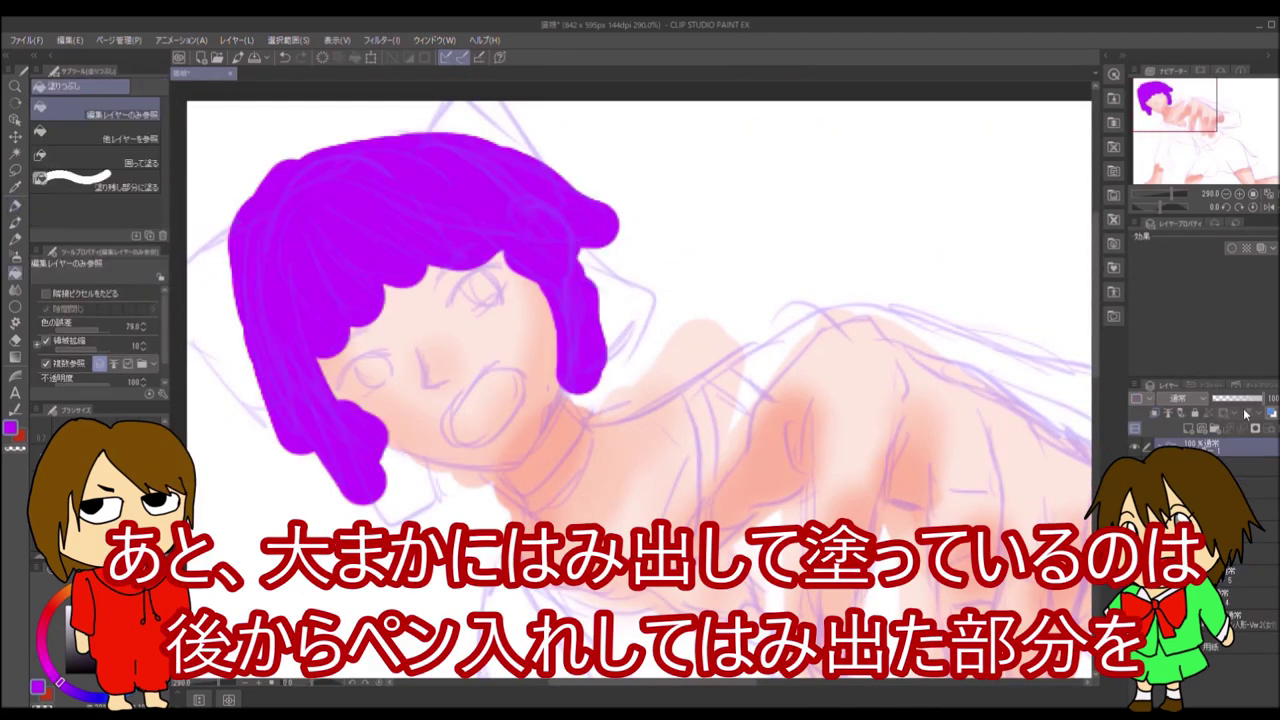
left_click(1180, 446)
- Paint dark purple around the hair, leaving a lighter band across the crown, and blend the edges with smooth watercolor
key("ctrl+minus")
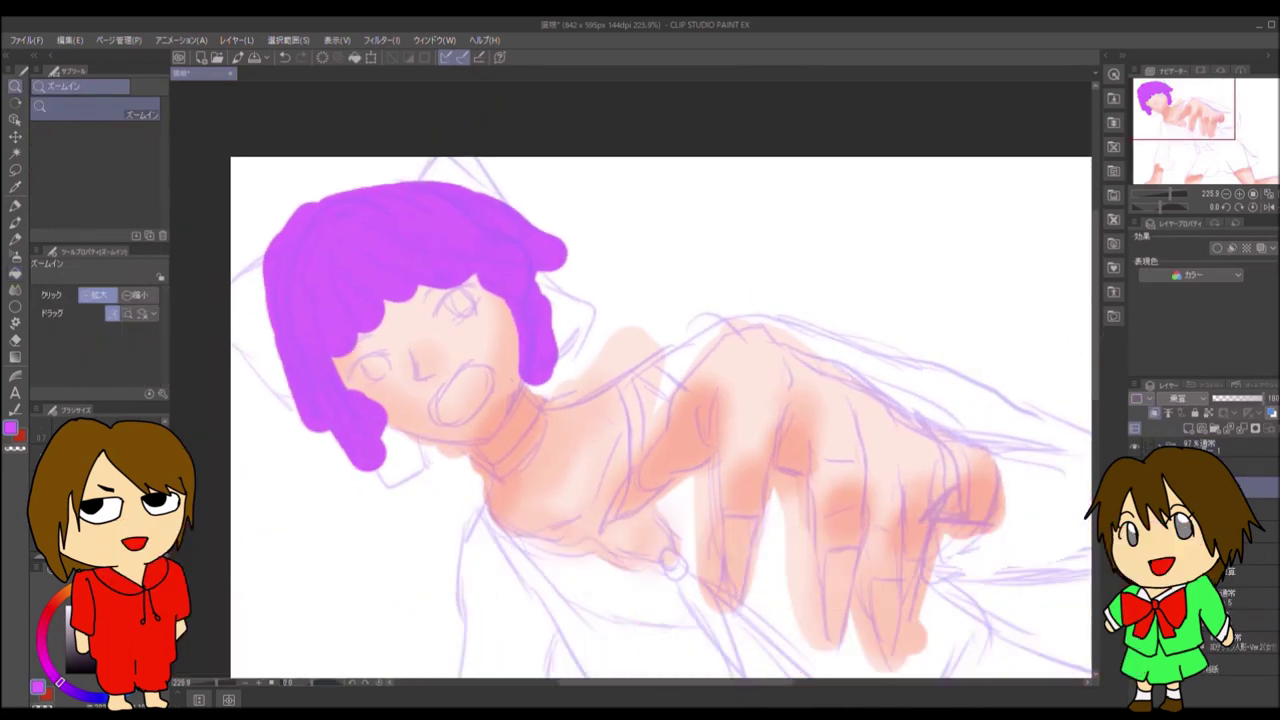
key("p")
mouse_move(370, 460)
left_mouse_down()
mouse_move(320, 360)
mouse_move(507, 237)
mouse_move(330, 345)
mouse_move(305, 385)
left_mouse_up()
key("b")
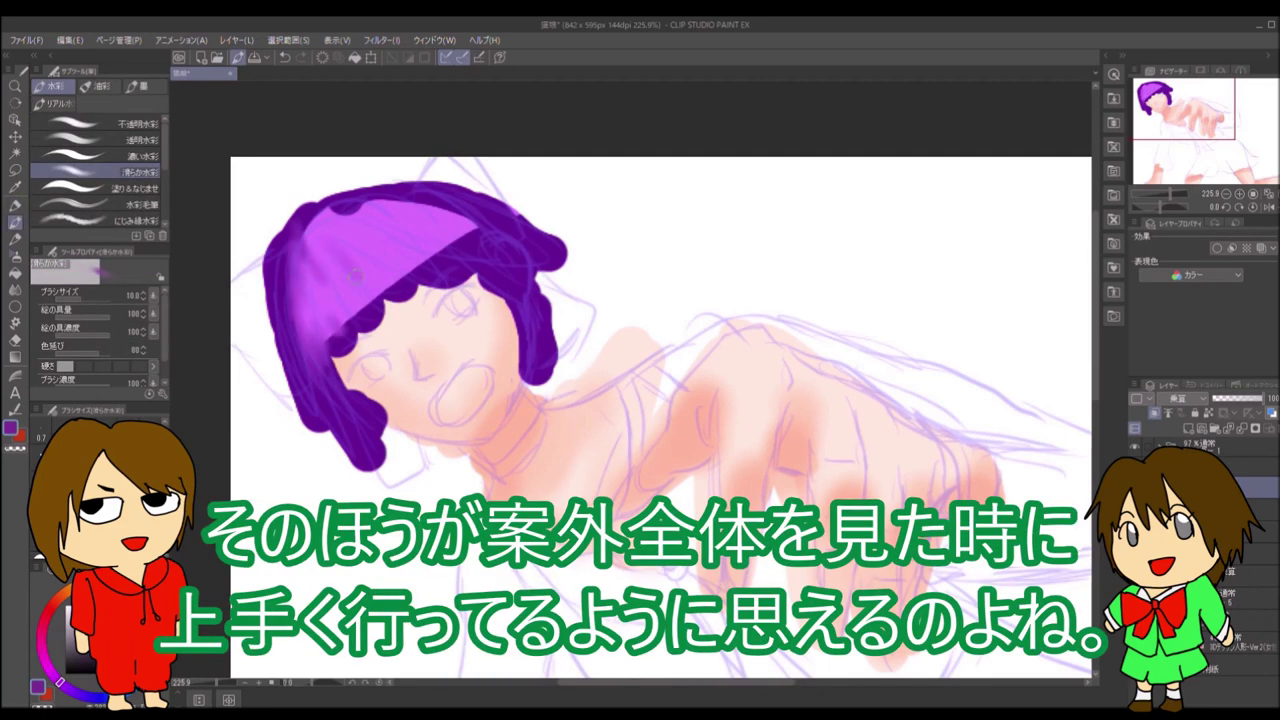
left_click_drag(356, 272, 326, 332)
mouse_move(425, 203)
left_mouse_down()
mouse_move(308, 227)
mouse_move(360, 382)
left_mouse_up()
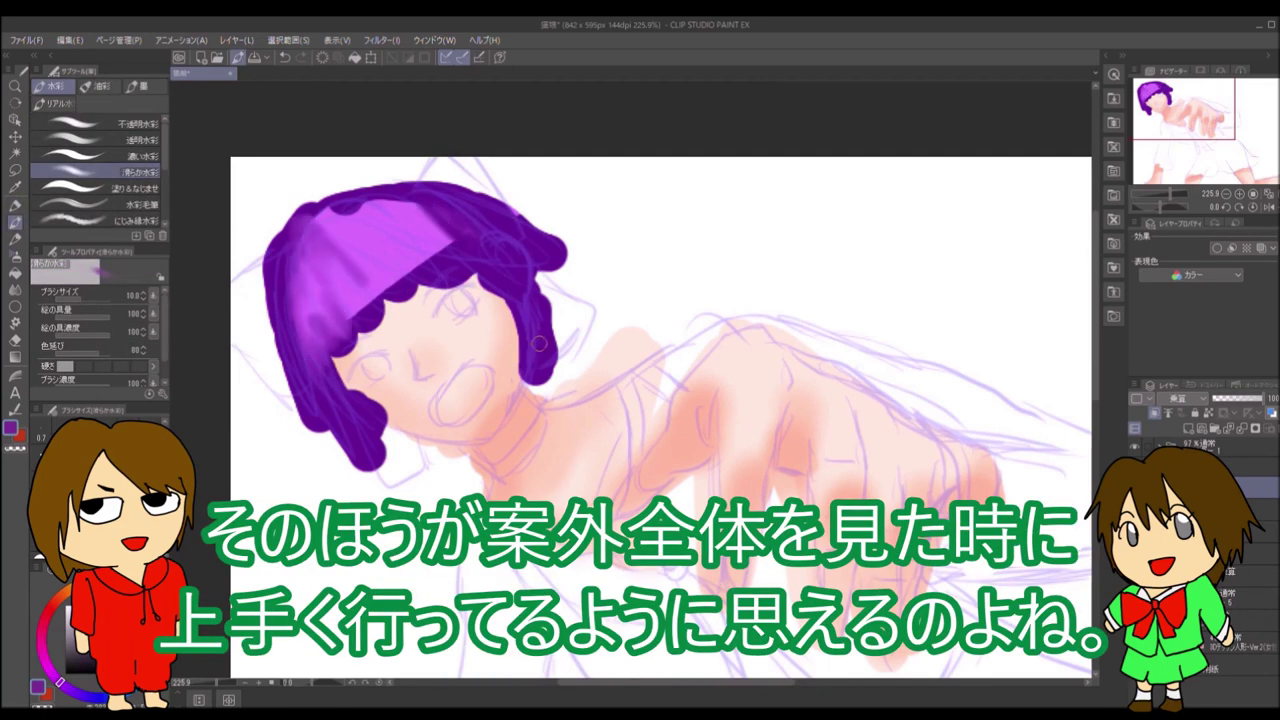
mouse_move(660, 400)
left_mouse_down()
mouse_move(600, 380)
mouse_move(560, 390)
mouse_move(538, 485)
mouse_move(508, 388)
mouse_move(527, 498)
mouse_move(578, 408)
mouse_move(610, 460)
mouse_move(658, 445)
mouse_move(530, 480)
left_mouse_up()
- Paint strand-like purple strokes over the hair's highlight and side locks with the opaque watercolor brush at size 10
left_click(138, 123)
left_click(1182, 428)
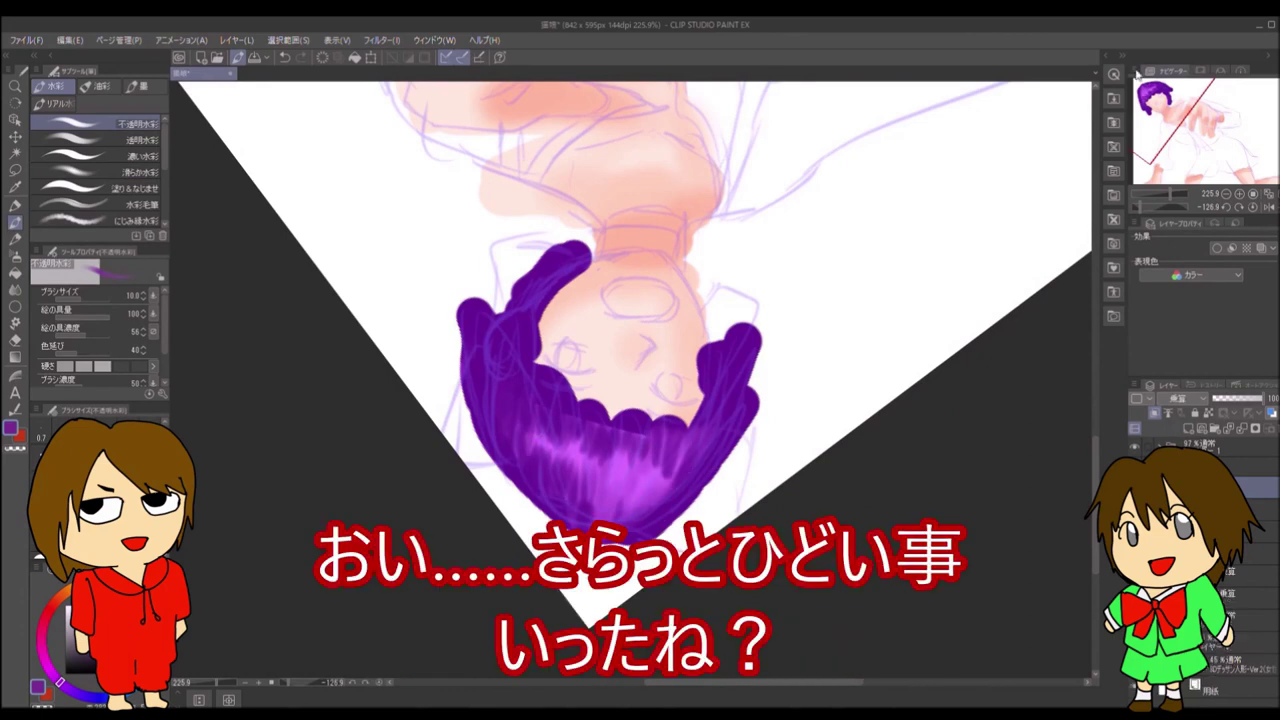
mouse_move(530, 316)
left_mouse_down()
mouse_move(495, 440)
mouse_move(470, 315)
left_mouse_up()
left_click_drag(745, 340, 516, 474)
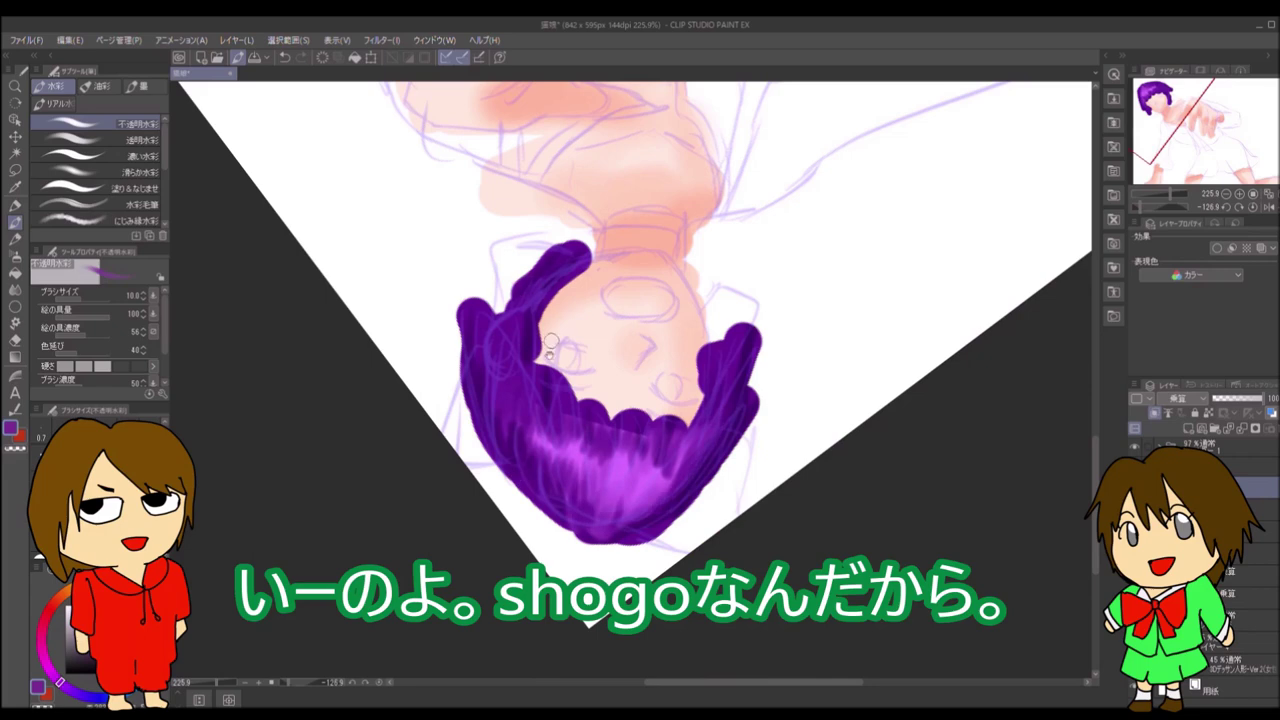
- Block in the hair ribbon pieces around the head with a blue marker base
left_click_drag(750, 255, 757, 366)
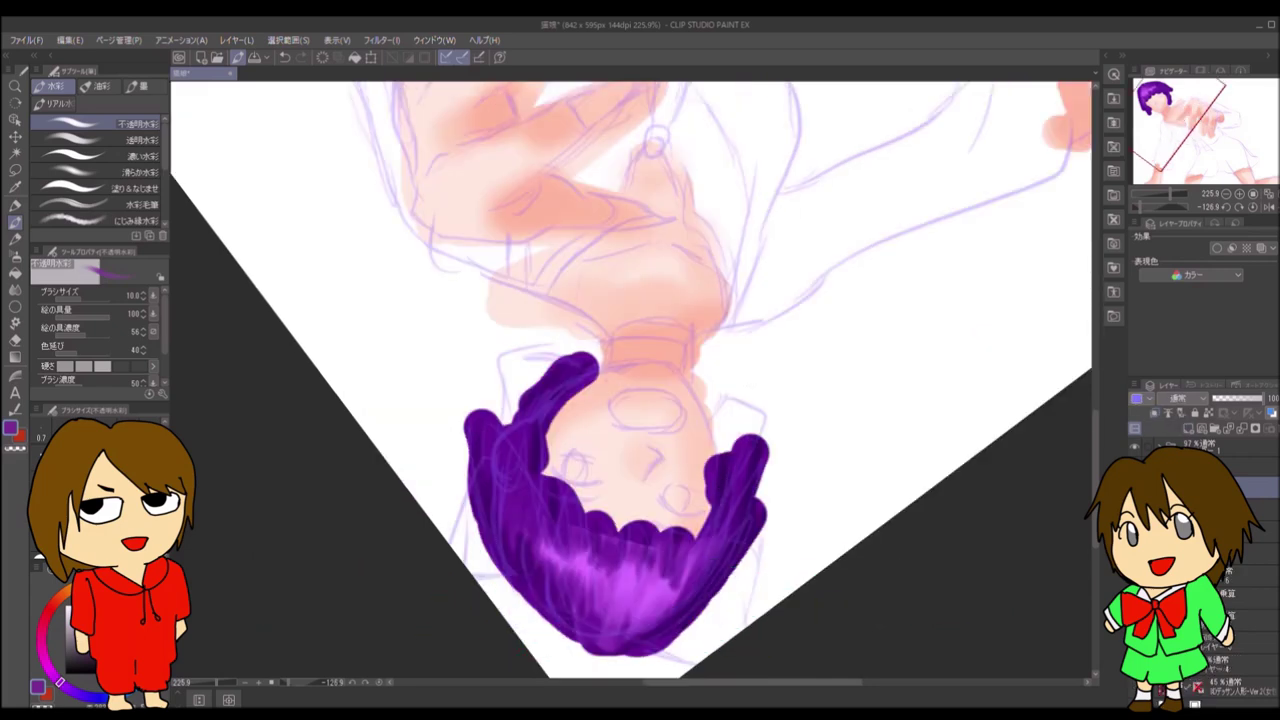
key("p")
left_click_drag(540, 360, 510, 430)
left_click_drag(470, 500, 495, 590)
left_click_drag(700, 660, 750, 565)
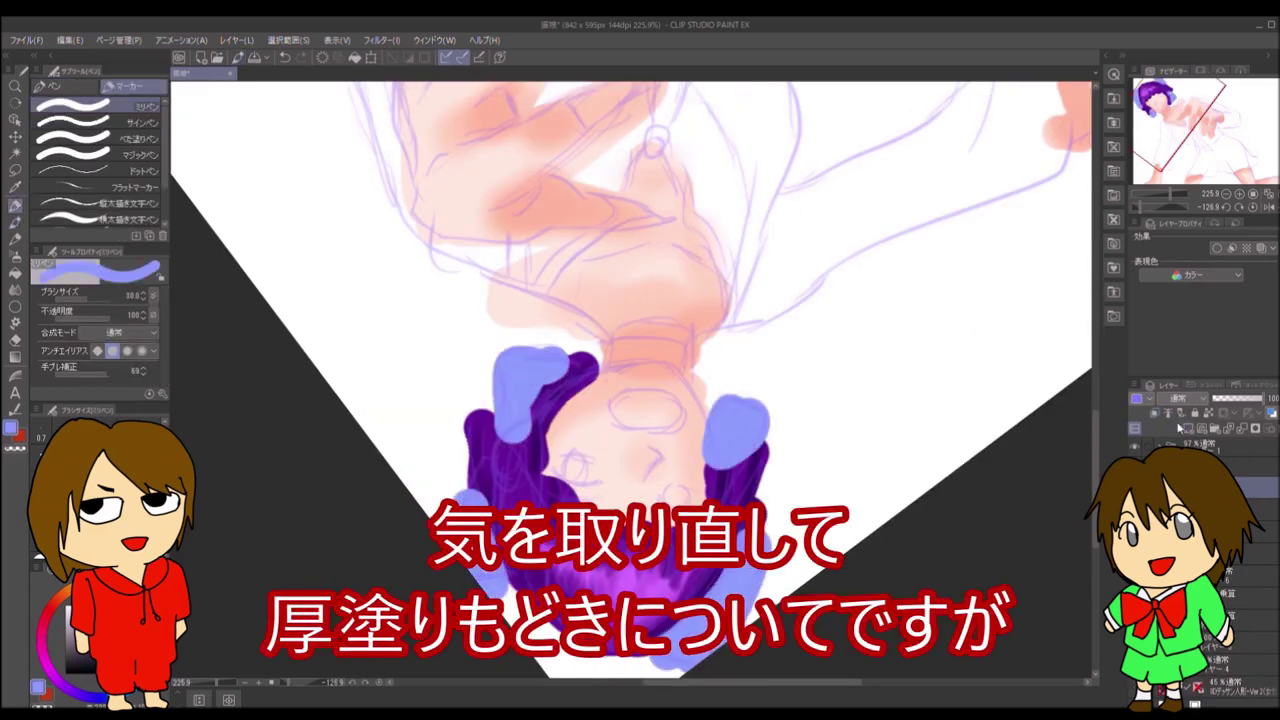
- Fill the ribbon base with red and add a multiply layer for its shading
key("g")
left_click(554, 341)
key("ctrl+shift+n")
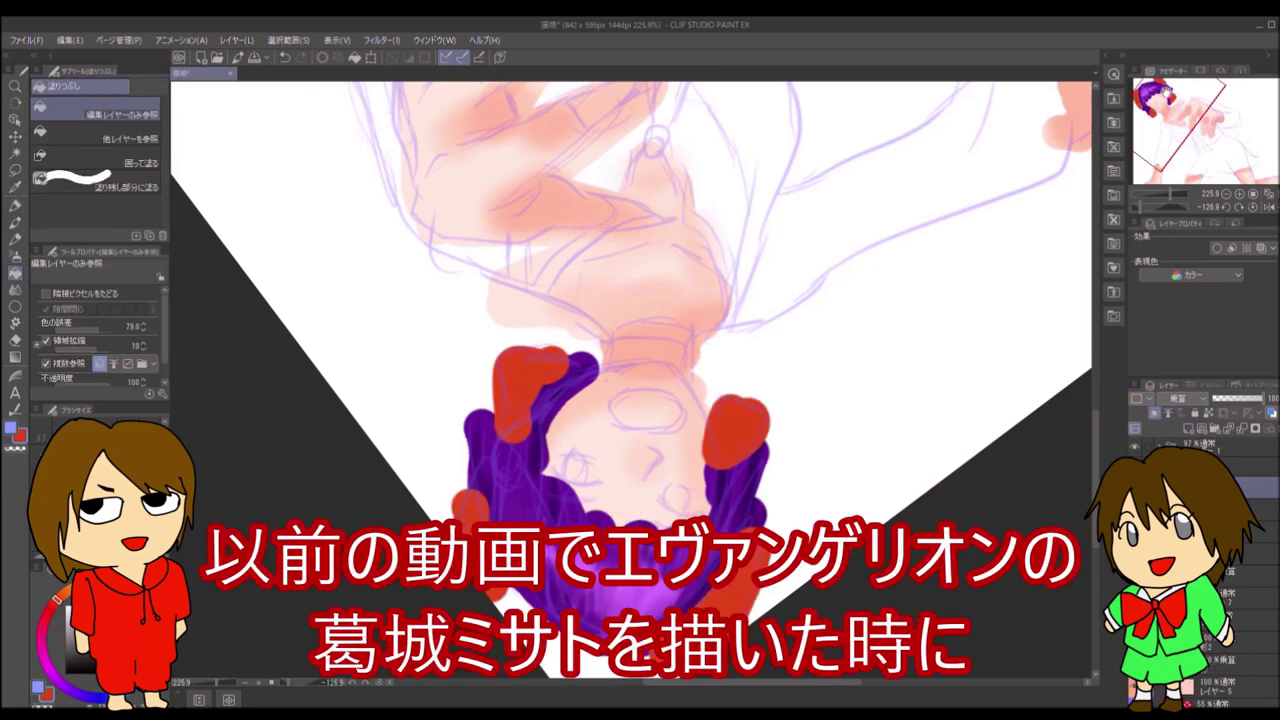
- Shade the red hair ribbon pieces with darker red strokes using the opaque watercolor brush
key("b")
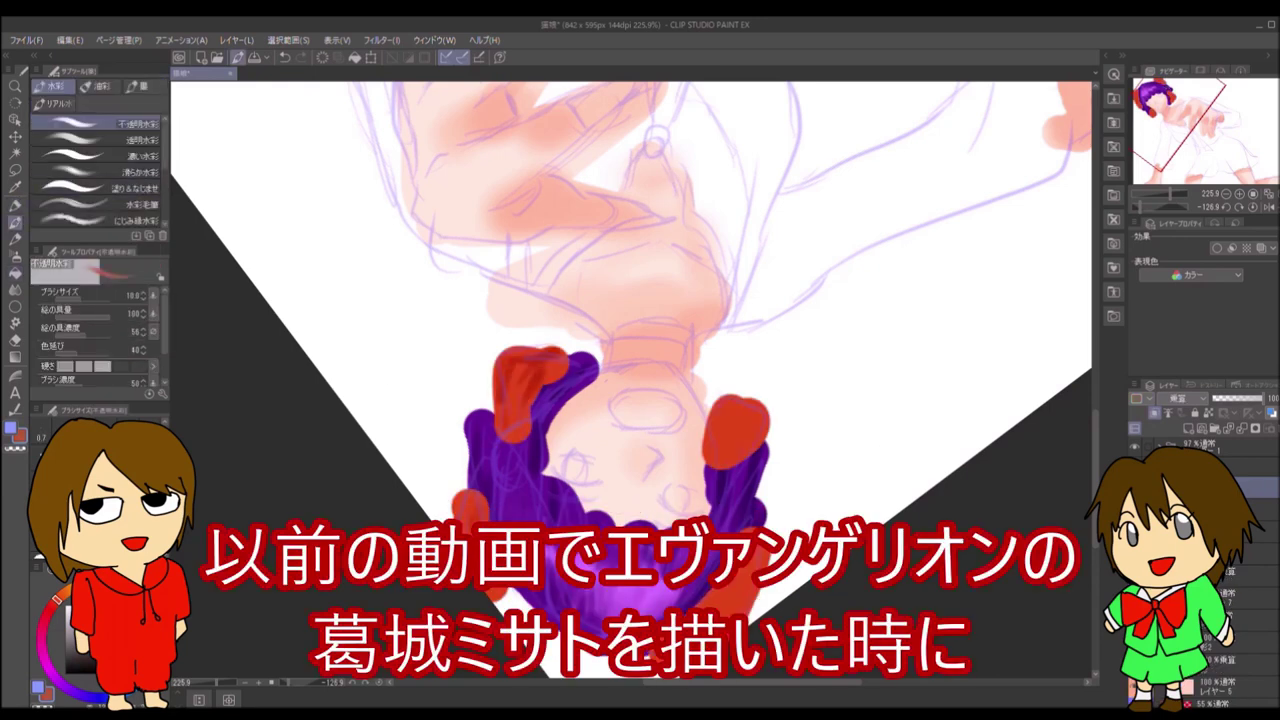
scroll(358, 577, "up", 5)
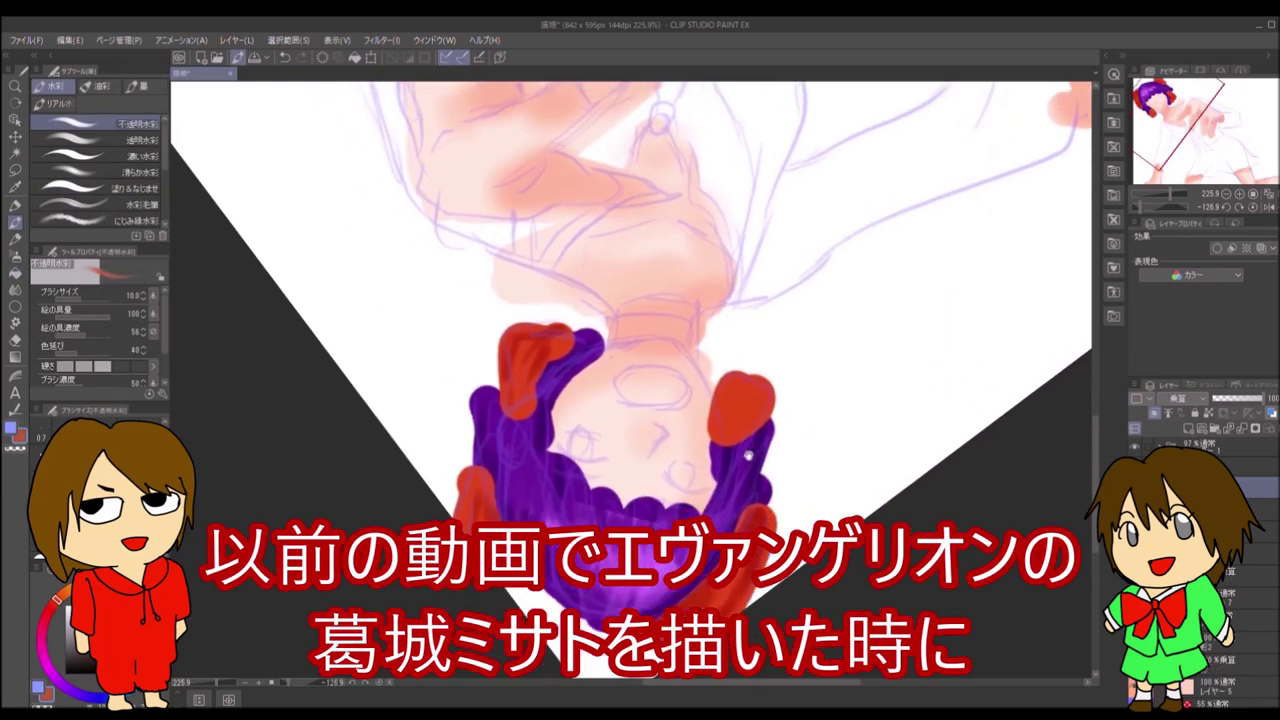
key("/")
key("r")
scroll(358, 577, "down", 5)
left_click_drag(358, 577, 638, 416)
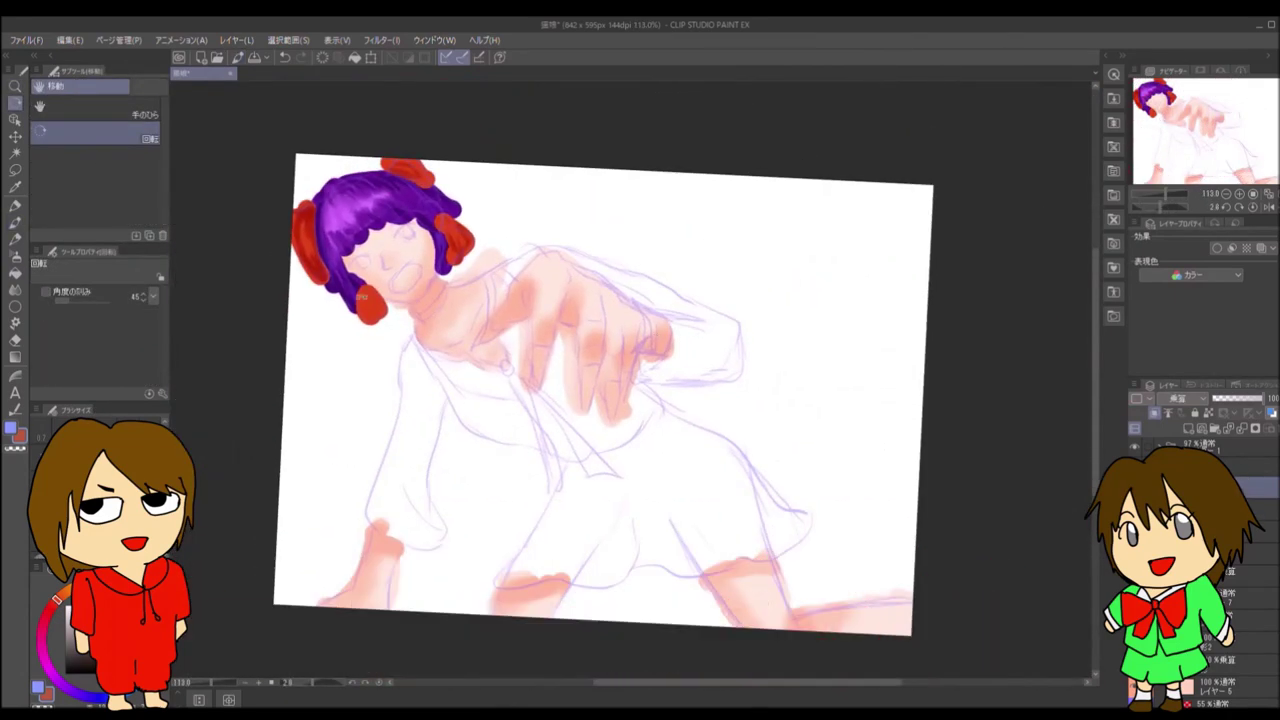
key("b")
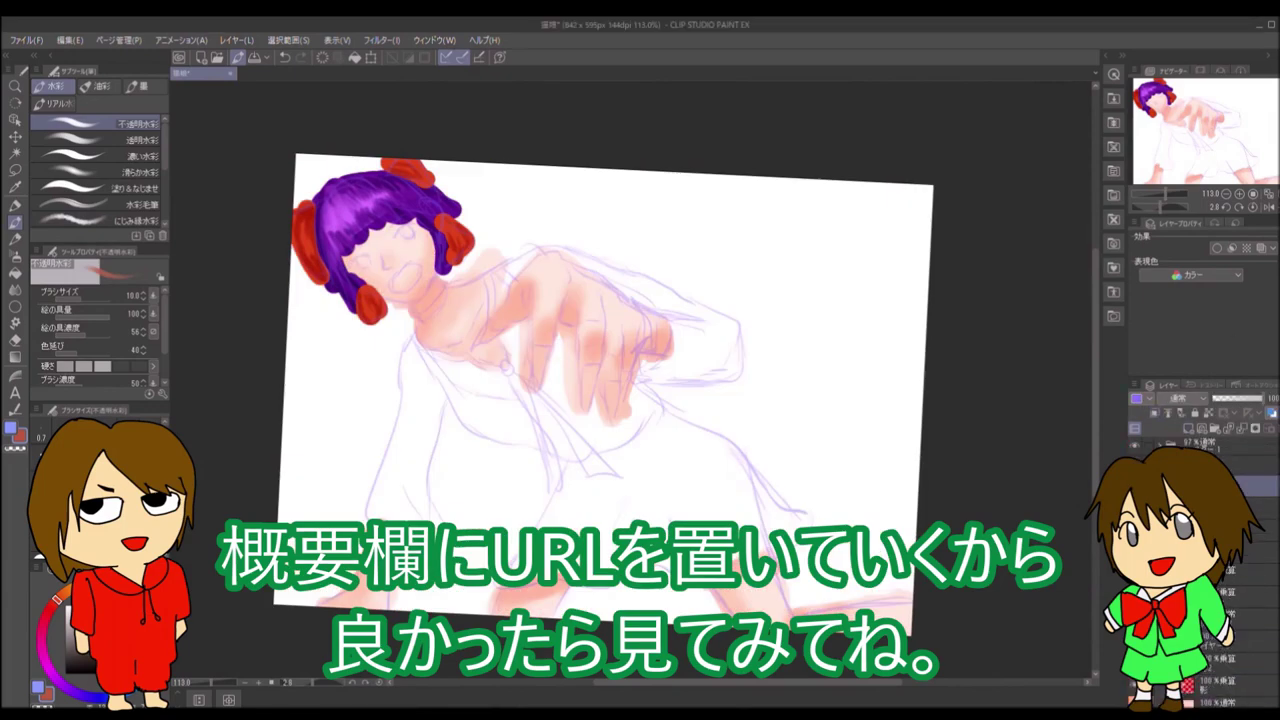
- Block in the blouse's collar and both sleeves with a blue marker base and fill it with white
key("p")
mouse_move(414, 357)
left_mouse_down()
mouse_move(396, 525)
mouse_move(467, 379)
mouse_move(510, 364)
mouse_move(506, 273)
mouse_move(494, 287)
mouse_move(677, 304)
mouse_move(649, 371)
mouse_move(688, 307)
mouse_move(652, 305)
mouse_move(698, 338)
left_mouse_up()
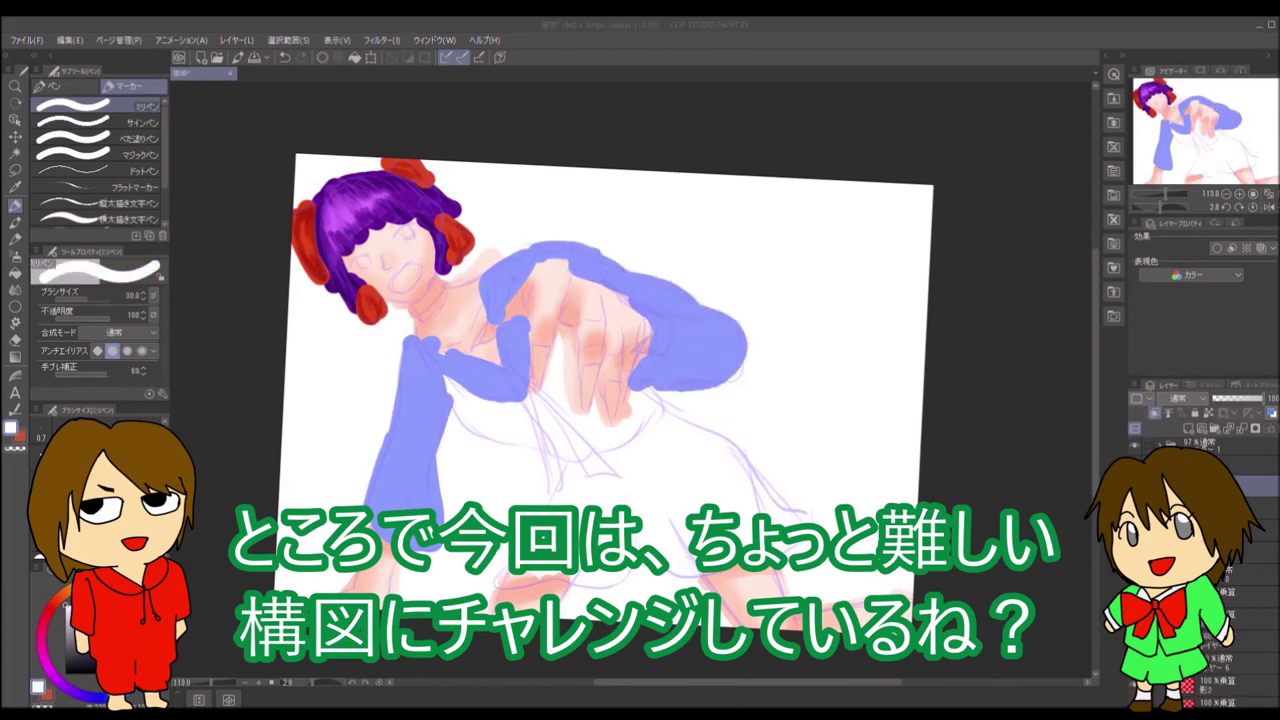
key("g")
key("Delete")
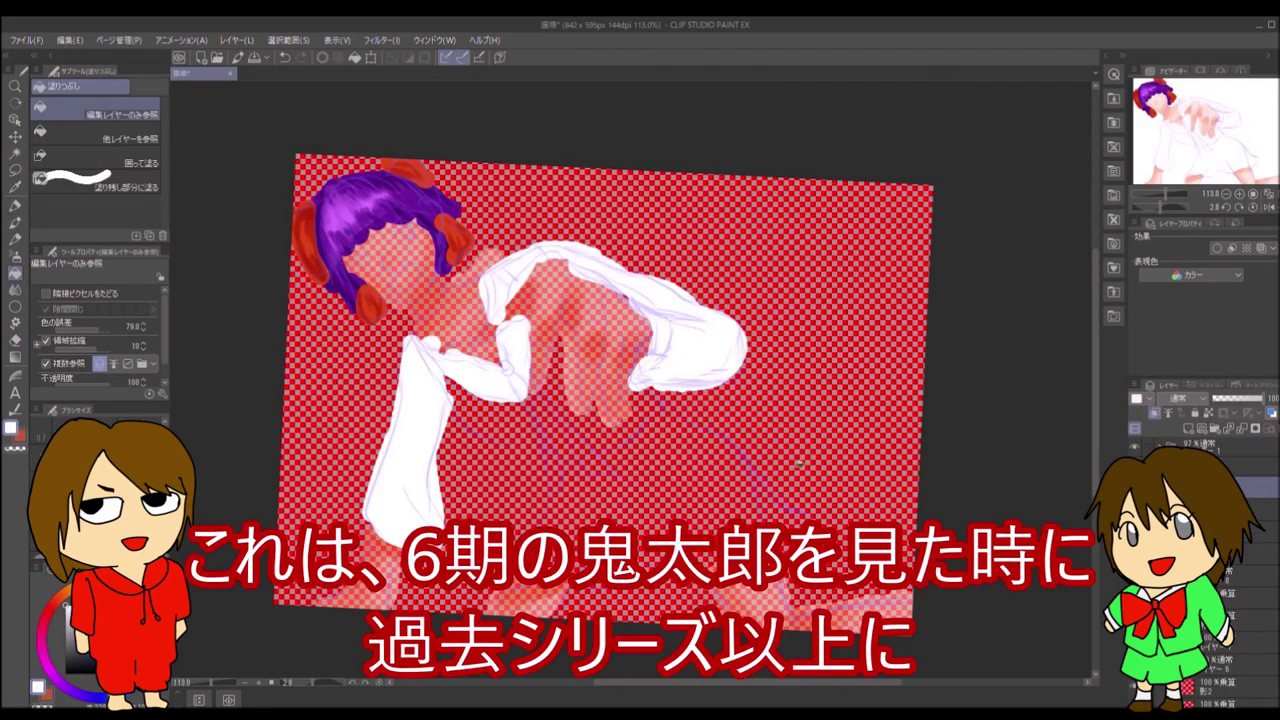
- Shade the supporting arm's white sleeve with grey watercolor folds and select the smooth watercolor brush
key("b")
left_click_drag(430, 350, 440, 435)
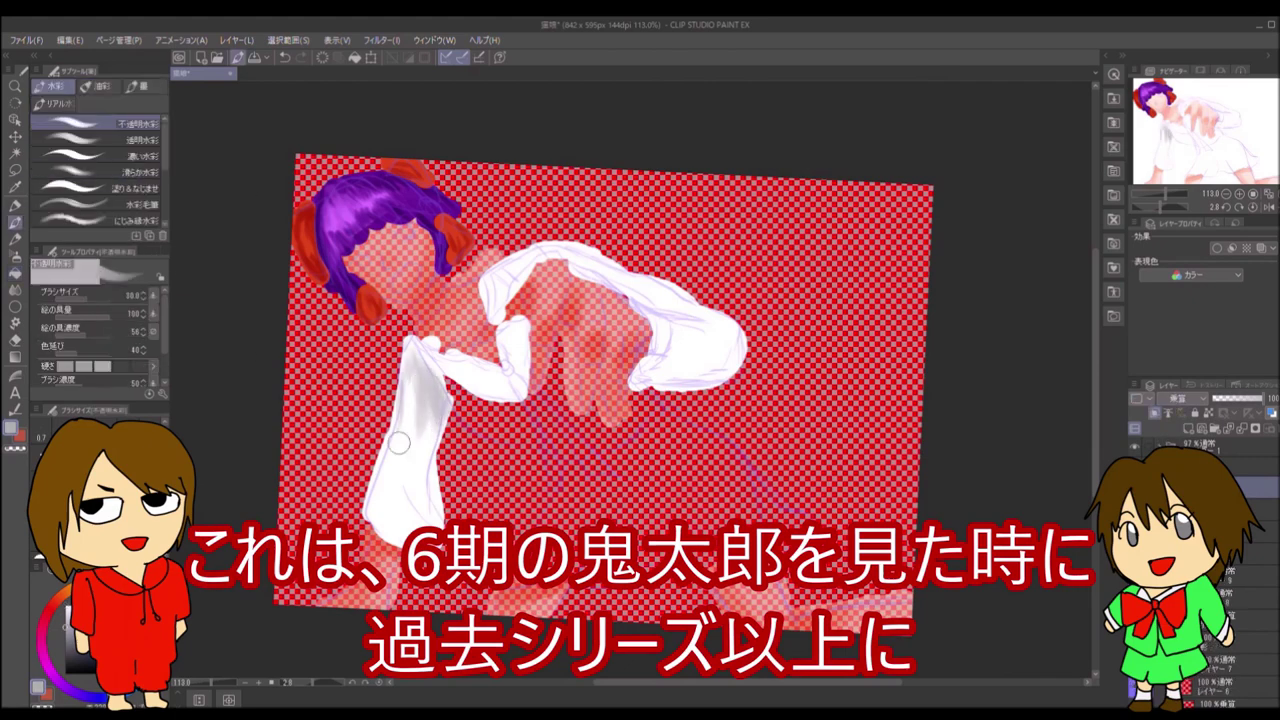
mouse_move(385, 390)
left_mouse_down()
mouse_move(420, 520)
mouse_move(380, 545)
left_mouse_up()
left_click(120, 172)
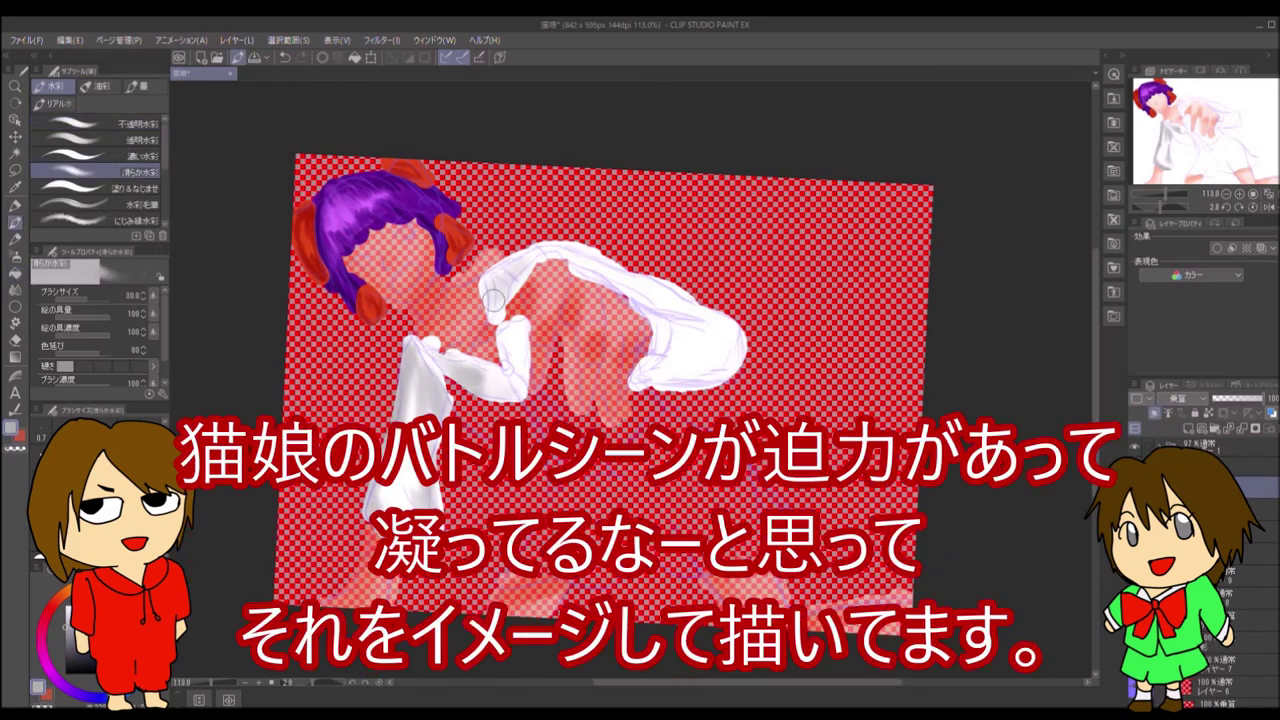
- Shade the blouse's collar and the outstretched arm's sleeve with blended grey smooth watercolor
mouse_move(490, 260)
left_mouse_down()
mouse_move(650, 300)
mouse_move(700, 370)
mouse_move(600, 280)
left_mouse_up()
mouse_move(520, 320)
left_mouse_down()
mouse_move(495, 398)
mouse_move(508, 350)
left_mouse_up()
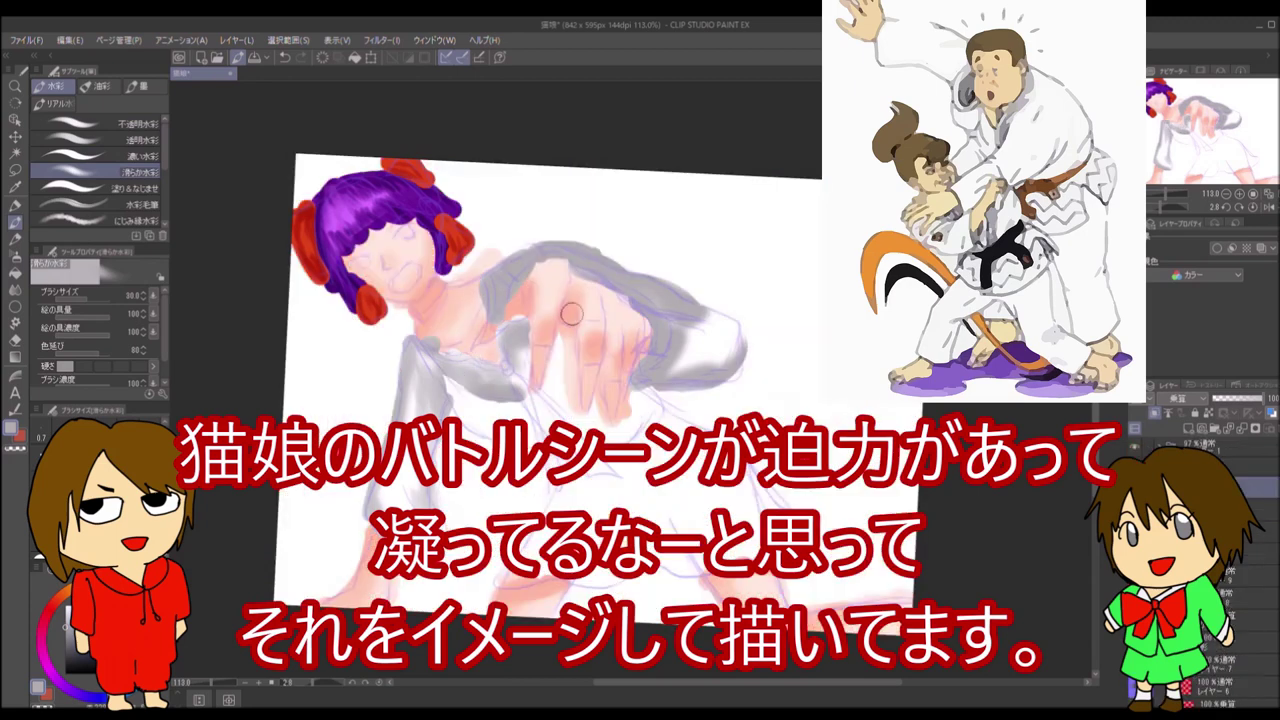
left_click_drag(448, 390, 525, 335)
left_click_drag(676, 300, 532, 256)
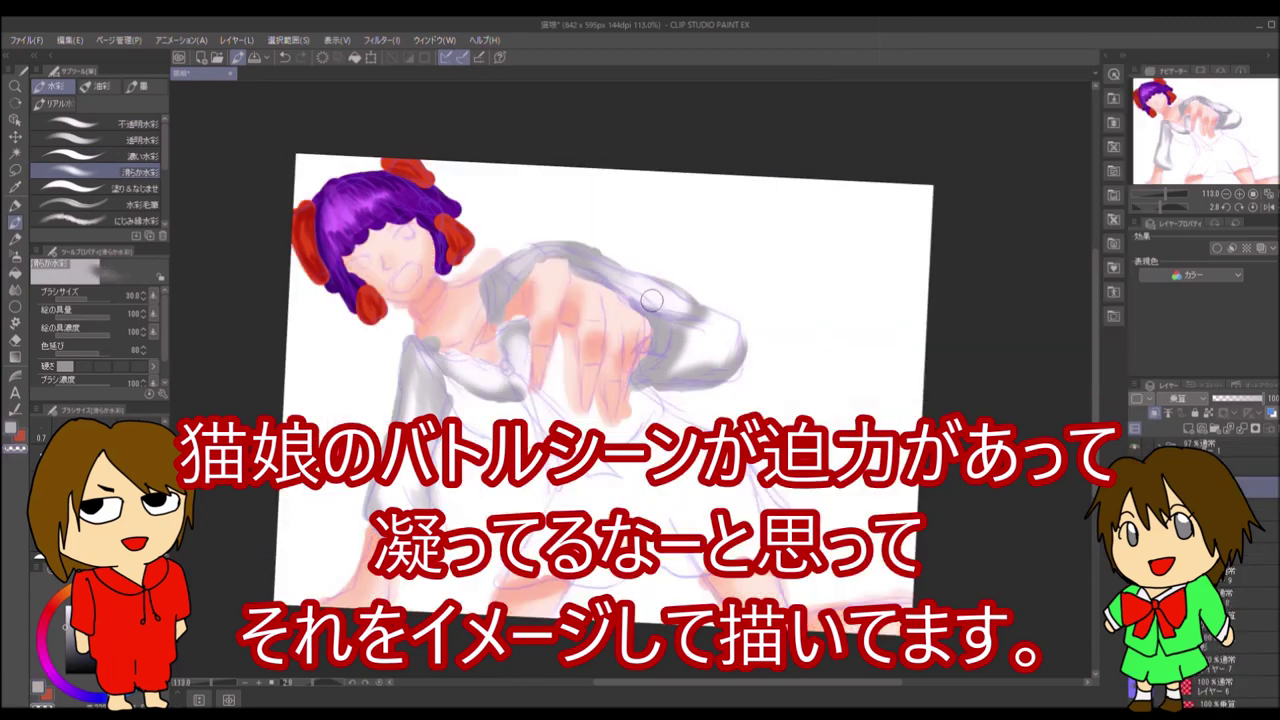
- Block in the dress with a blue marker base, and the choker with the marker size reduced to 10
left_click(1180, 415)
key("p")
mouse_move(415, 338)
left_mouse_down()
mouse_move(560, 440)
mouse_move(640, 572)
mouse_move(650, 430)
mouse_move(560, 420)
mouse_move(610, 540)
mouse_move(688, 455)
mouse_move(700, 466)
left_mouse_up()
key("bracketleft")
key("bracketleft")
key("bracketleft")
key("bracketleft")
key("bracketleft")
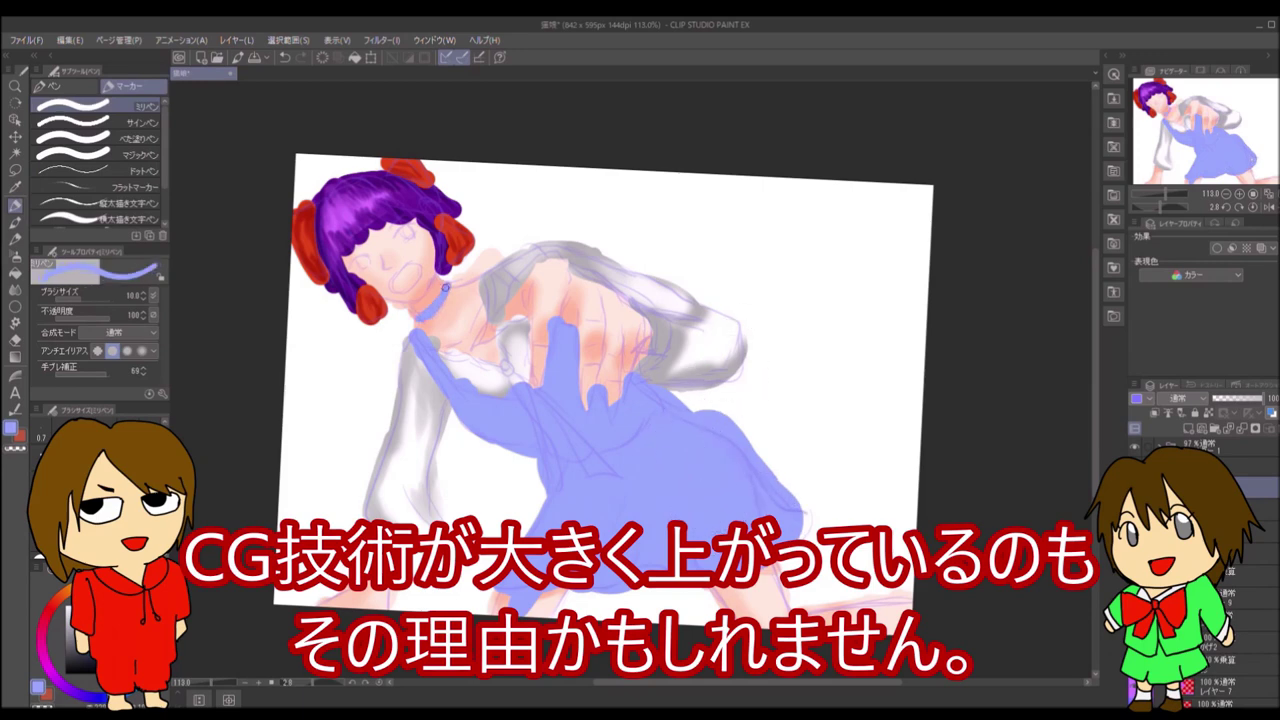
- Recolor the blue base of the dress and choker by filling it with red
key("x")
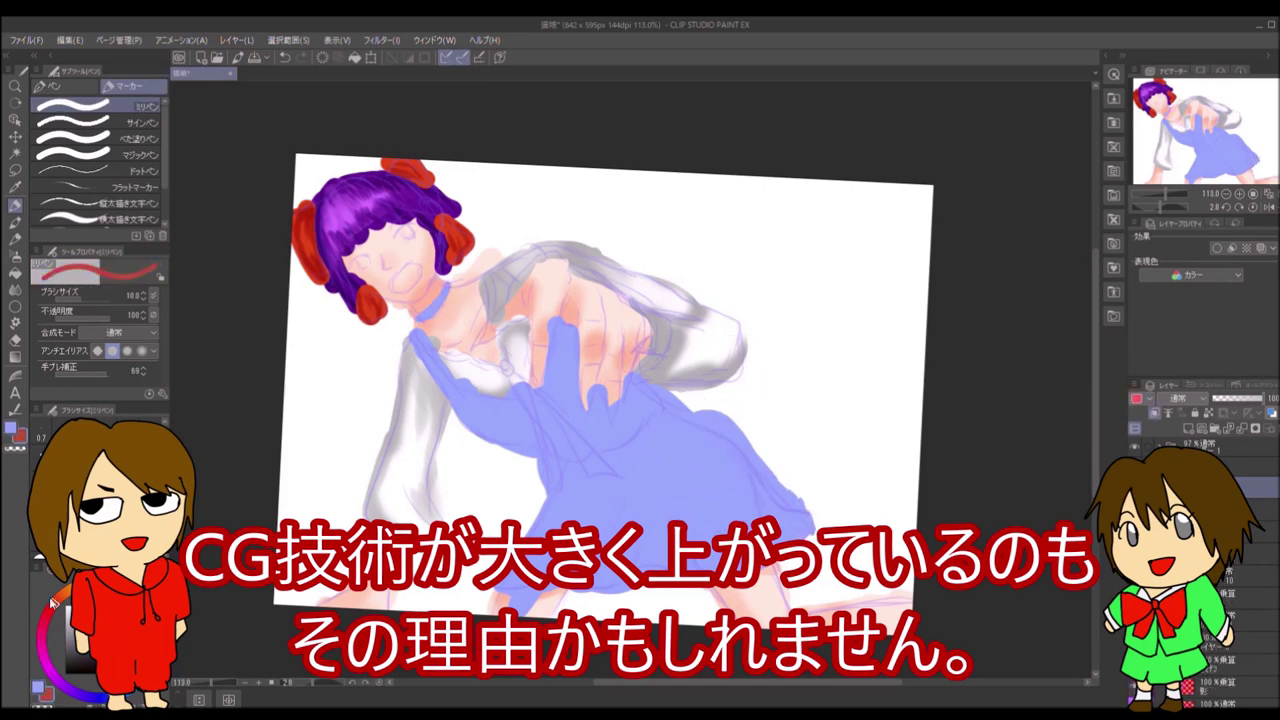
key("g")
left_click(500, 408)
- Add a multiply layer and shade the red dress and choker with dark opaque watercolor folds
left_click(1185, 427)
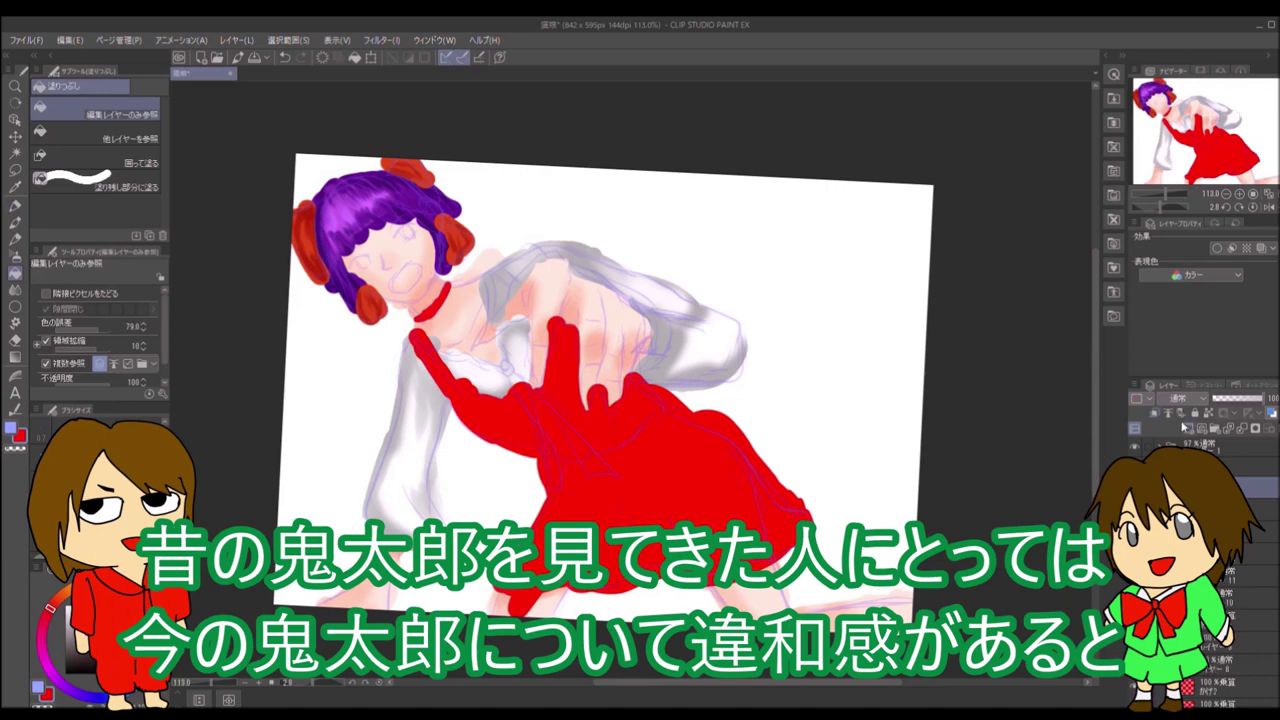
key("b")
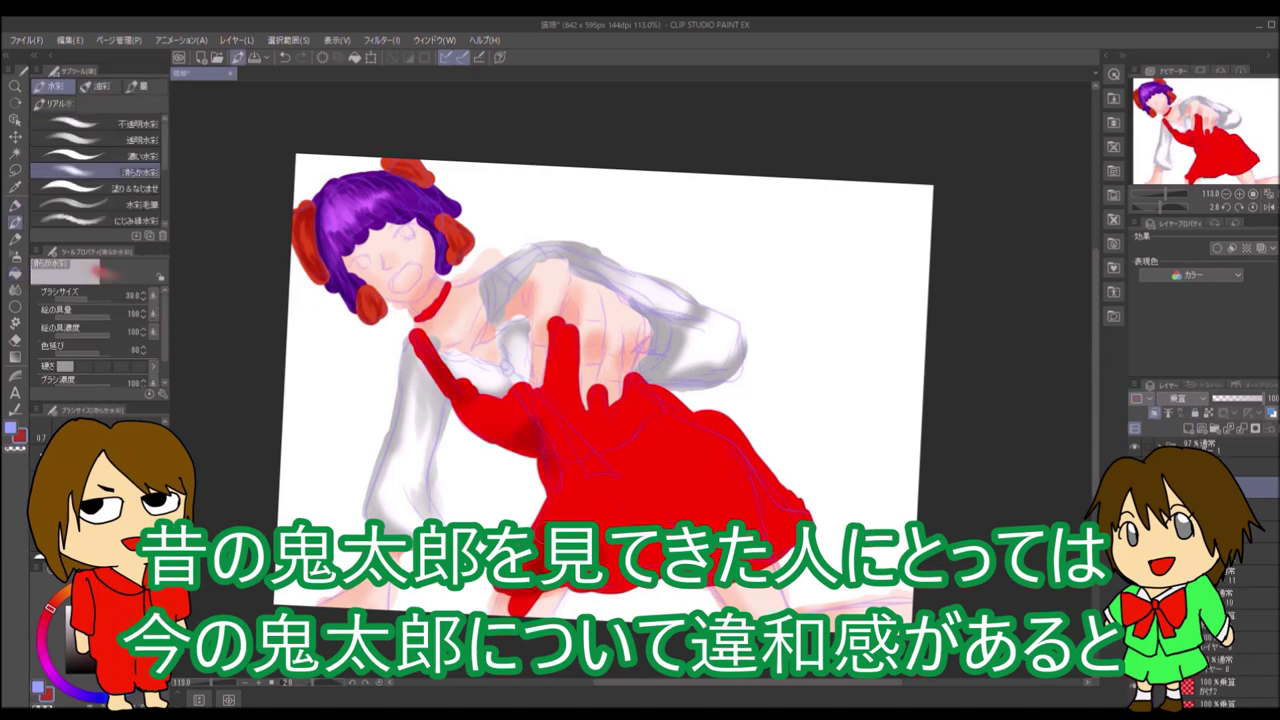
left_click_drag(552, 520, 600, 412)
left_click_drag(610, 360, 650, 445)
left_click_drag(600, 485, 596, 535)
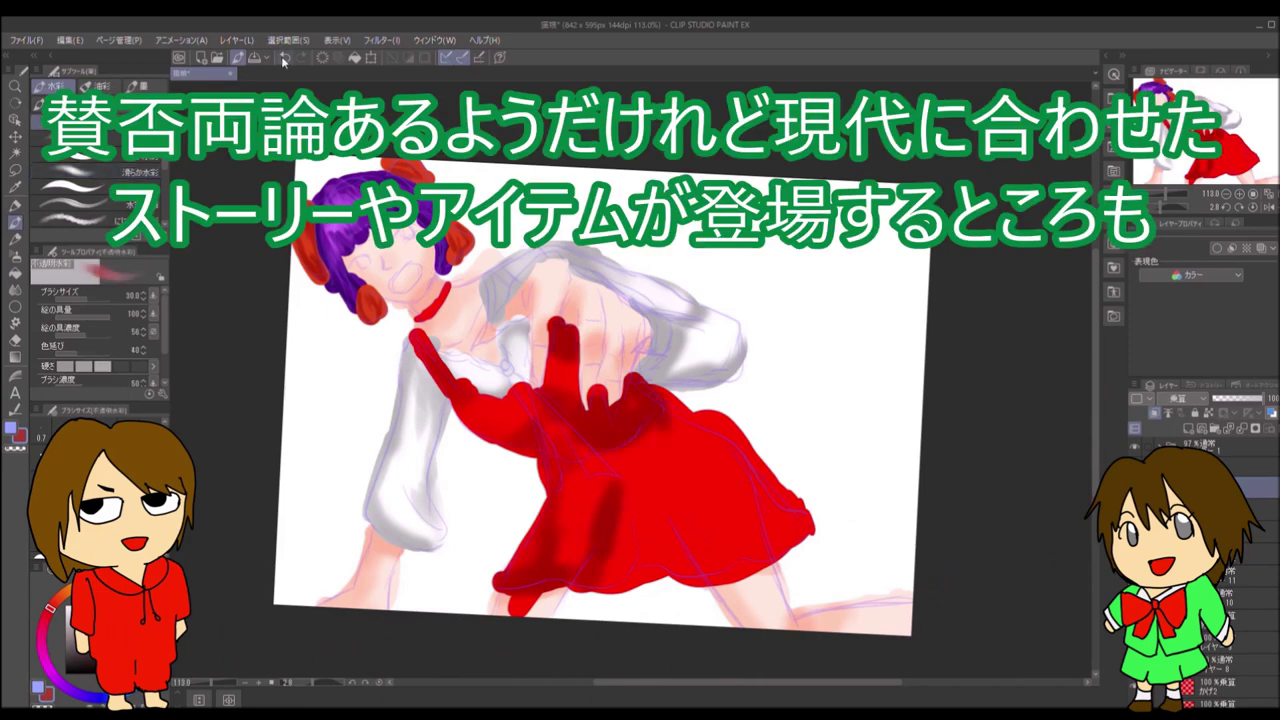
left_click(283, 62)
mouse_move(645, 435)
left_mouse_down()
mouse_move(566, 566)
mouse_move(560, 445)
mouse_move(688, 401)
mouse_move(728, 577)
mouse_move(709, 570)
mouse_move(702, 595)
mouse_move(773, 571)
mouse_move(755, 476)
mouse_move(785, 582)
mouse_move(567, 577)
left_mouse_up()
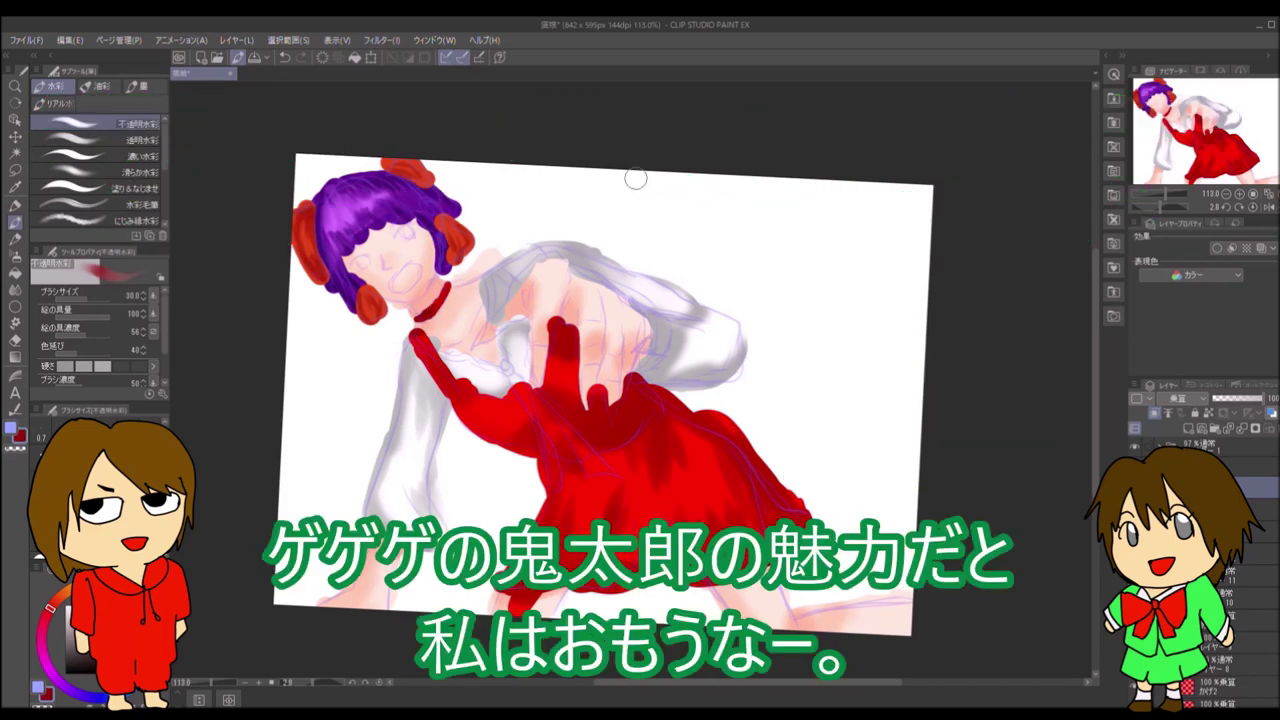
- Block in the chest ribbon's tails with a size 20 blue marker on a new layer, painting them dark grey with a red knot
key("ctrl+shift+n")
key("p")
mouse_move(505, 358)
left_mouse_down()
mouse_move(545, 430)
mouse_move(521, 375)
left_mouse_up()
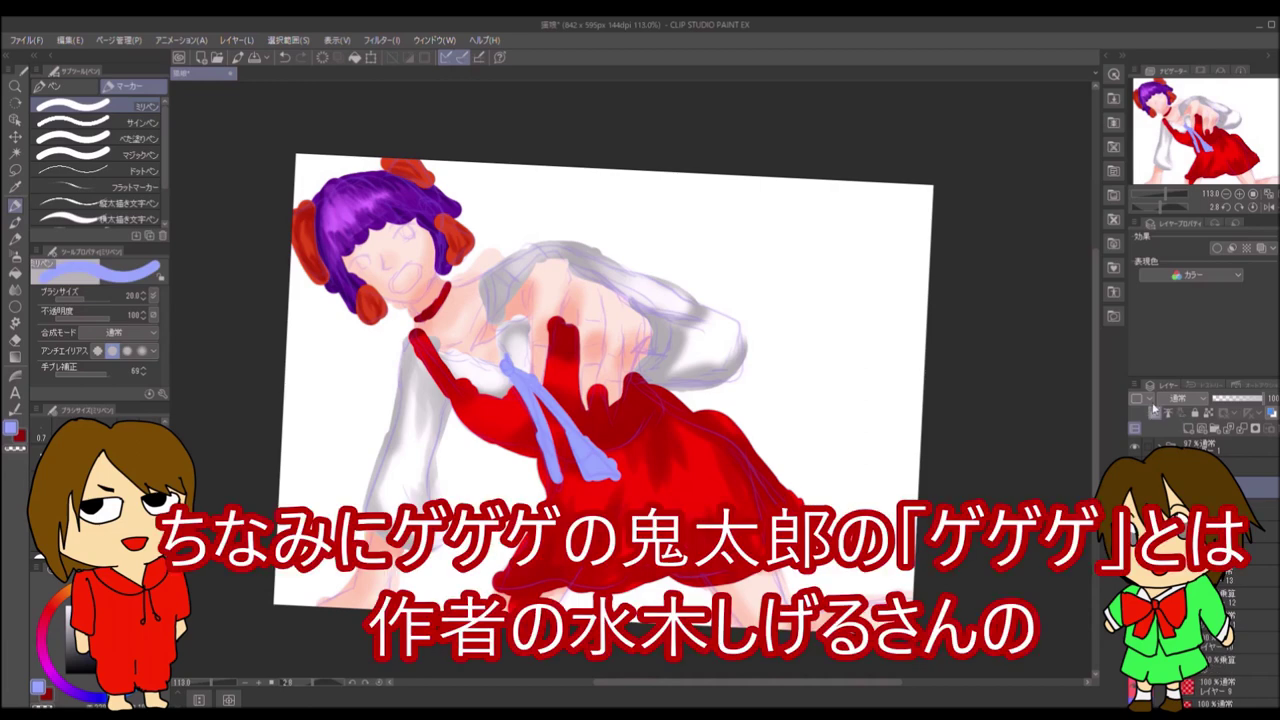
key("x")
left_click(511, 368)
left_click_drag(512, 376, 556, 470)
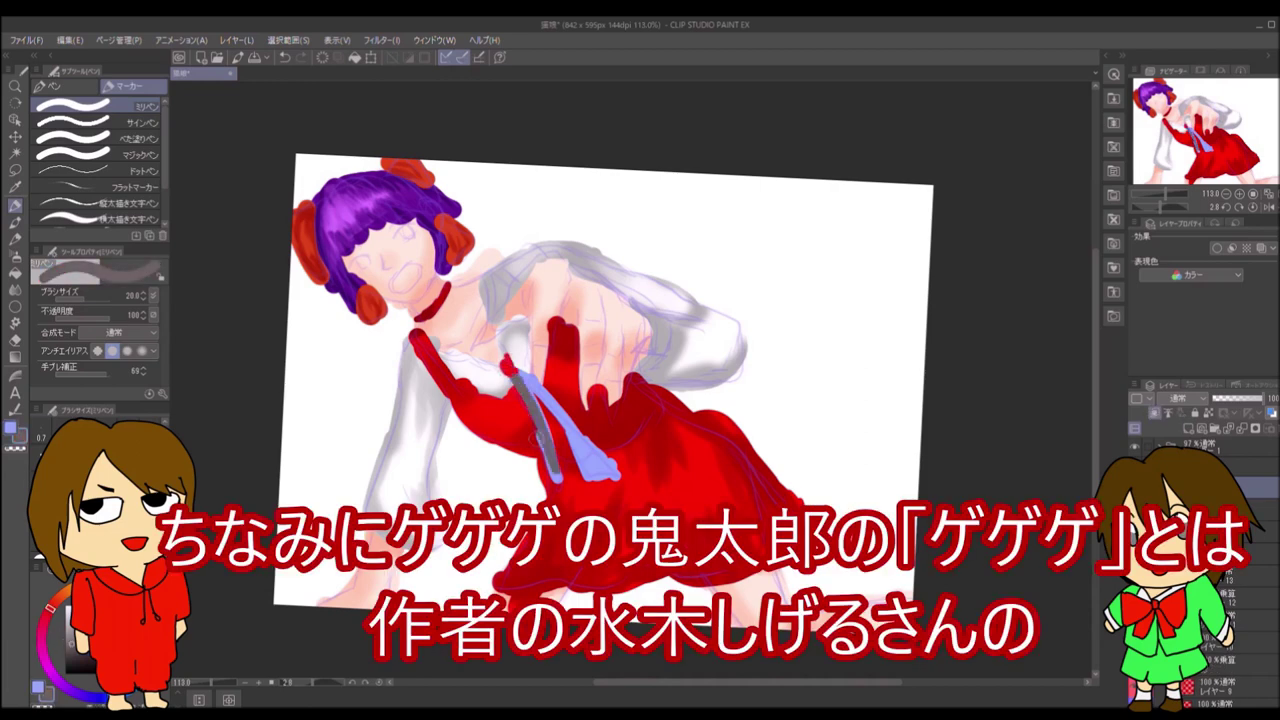
left_click_drag(518, 372, 600, 476)
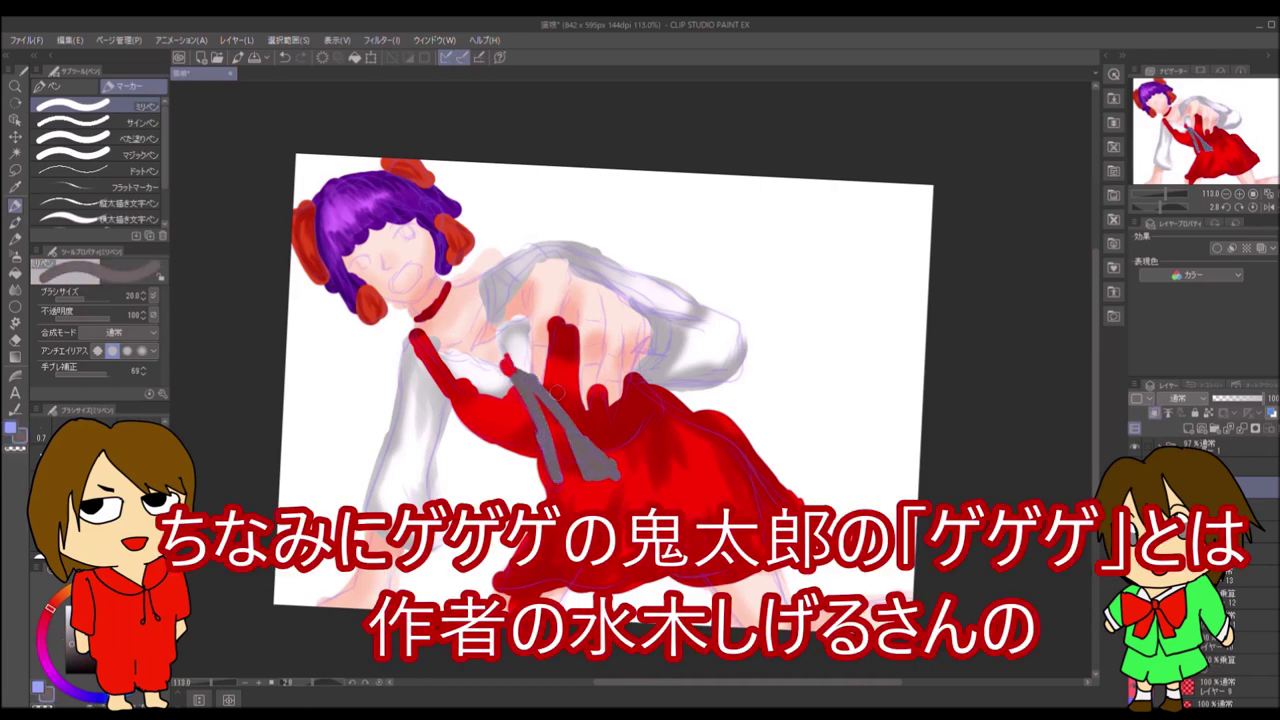
- Dot a white gem onto the ribbon's red knot and shade the grey tails with opaque watercolor
key("c")
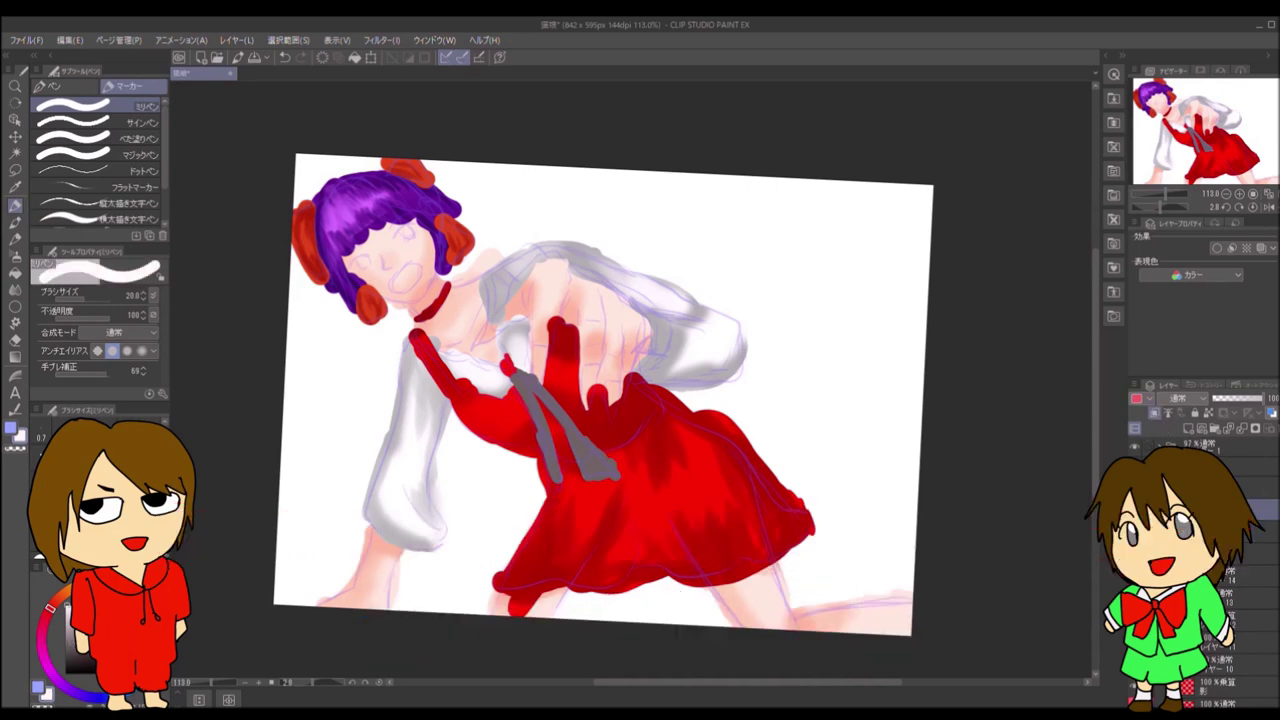
left_click(508, 362)
key("b")
left_click_drag(514, 372, 590, 466)
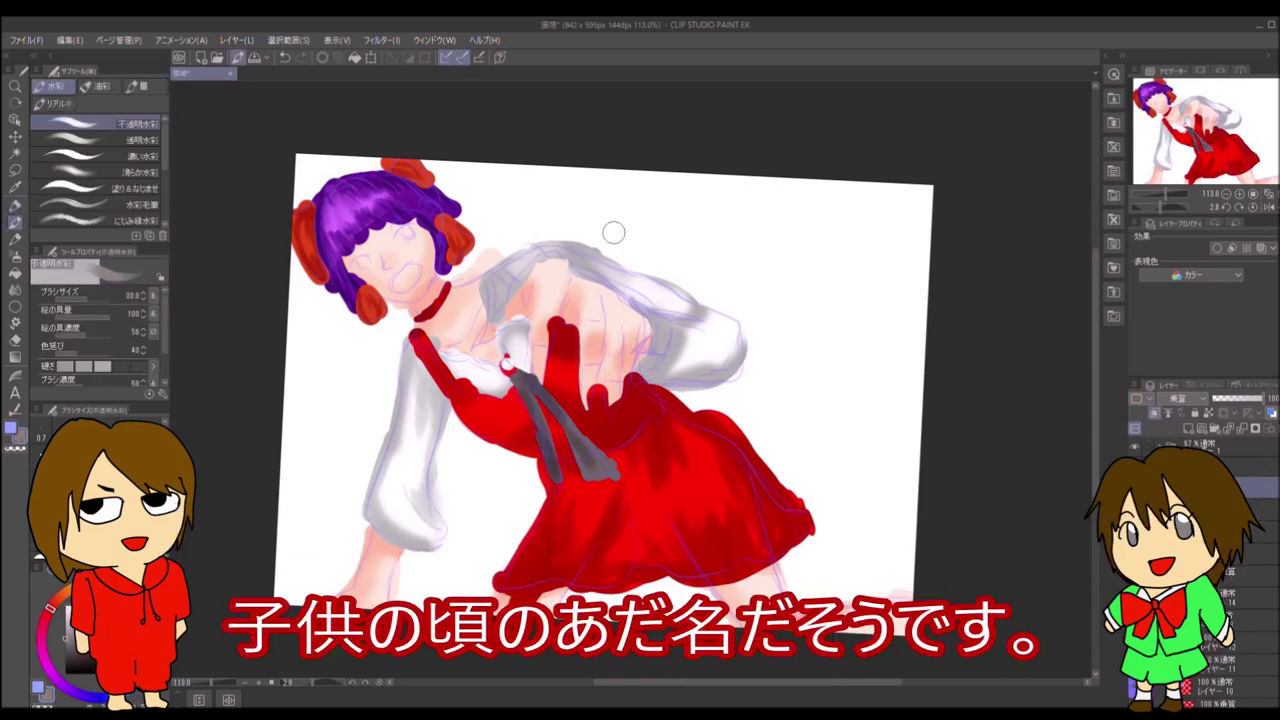
- Block in the open mouth with a blue marker base and fill it with red
left_click(425, 177, "ctrl")
left_click(15, 205)
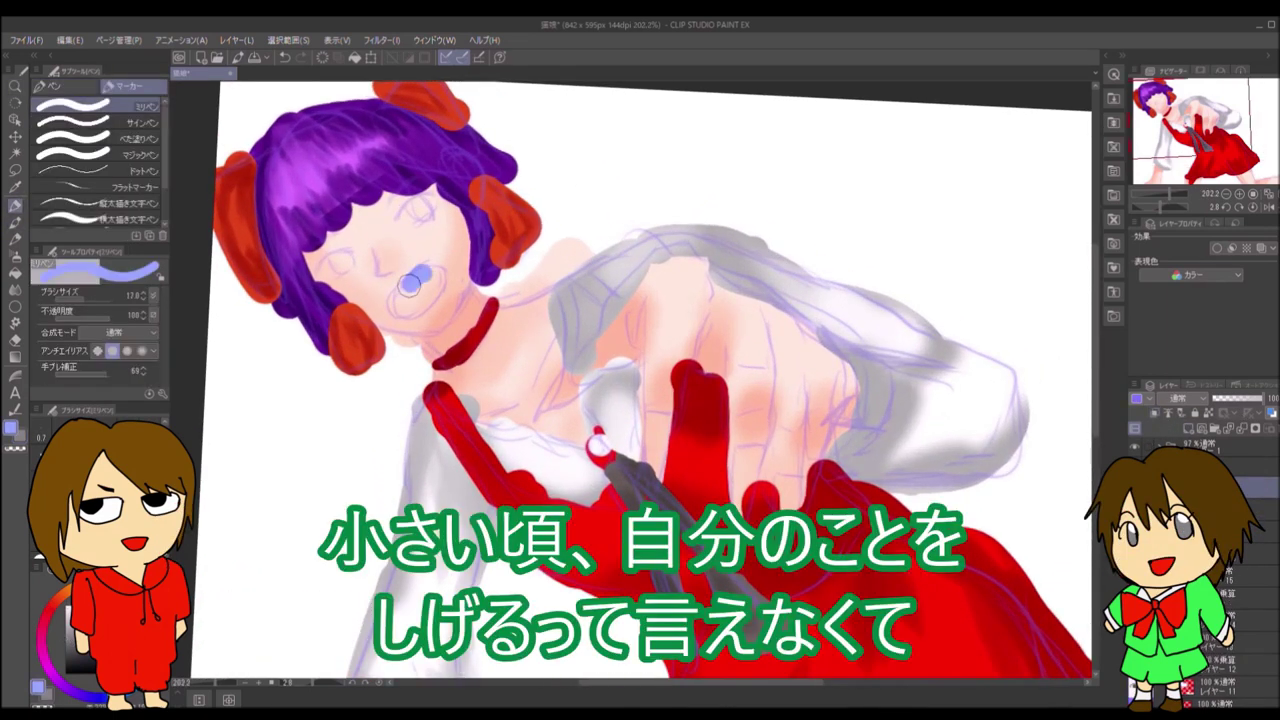
left_click_drag(395, 275, 425, 300)
left_click(460, 335, "alt")
key("g")
left_click(395, 310)
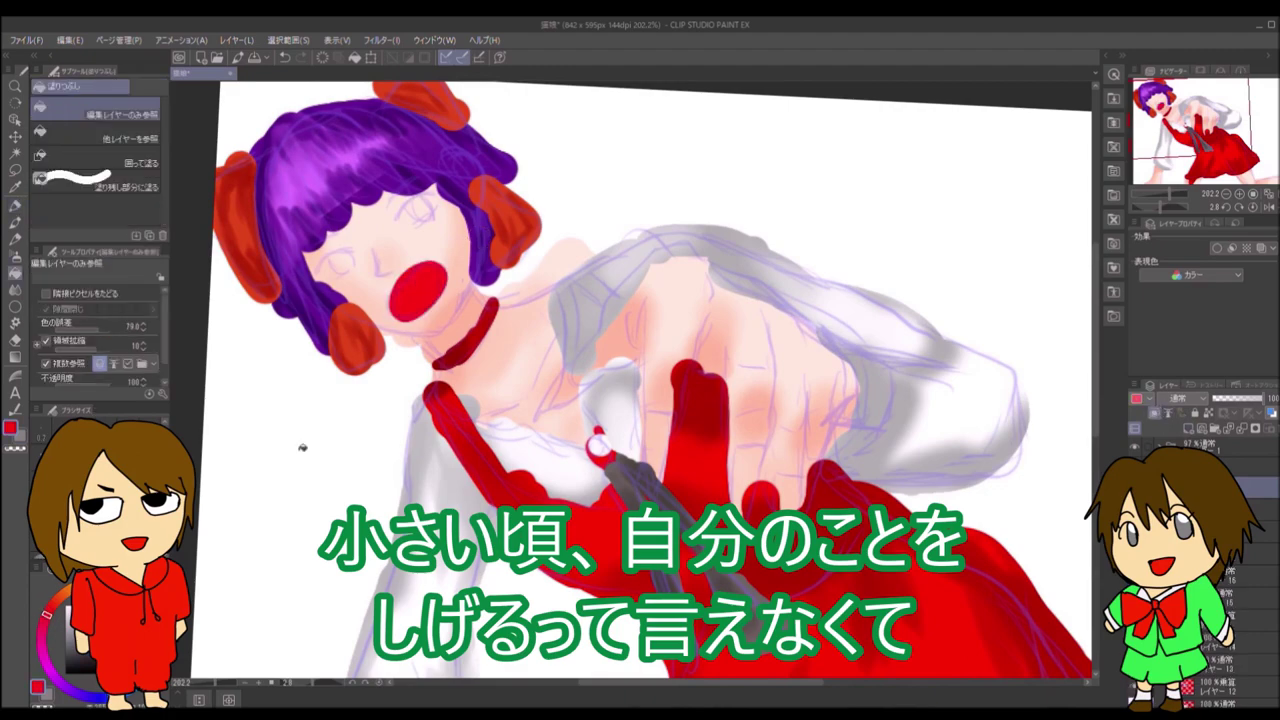
- Draw a small white fang in the mouth's upper edge with the dark pencil at size 6
left_click(17, 182)
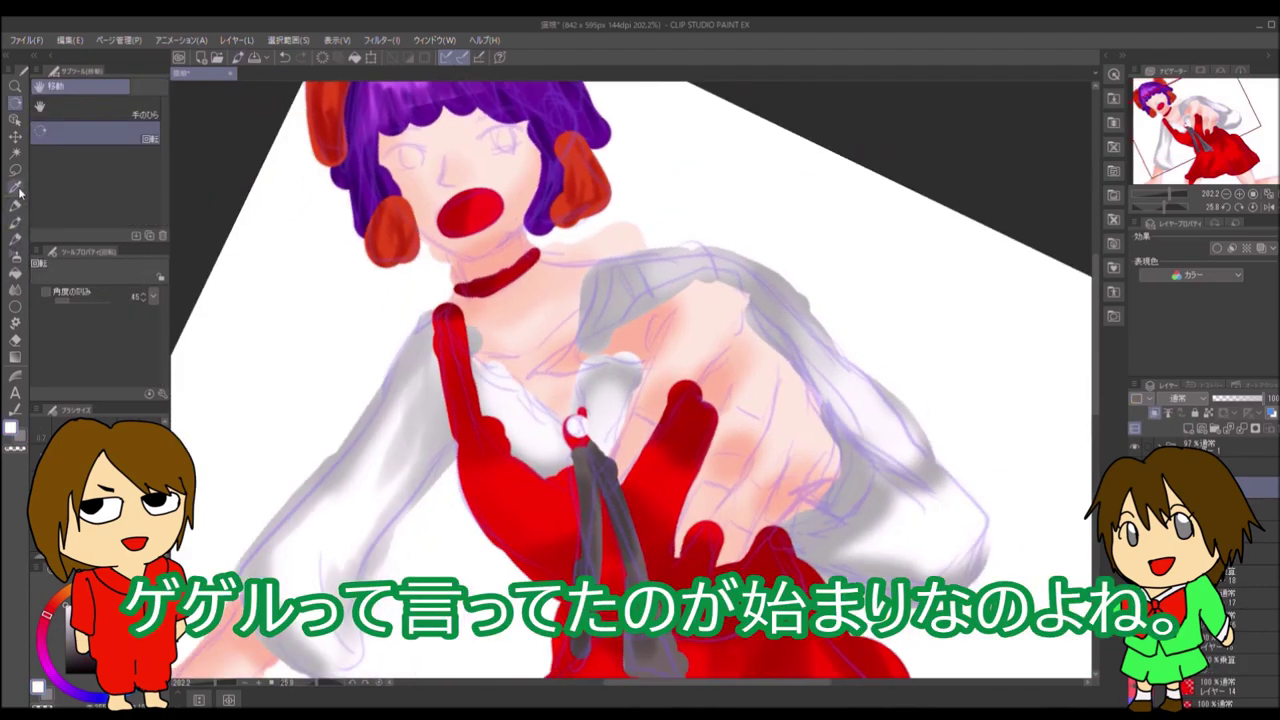
left_click(15, 238)
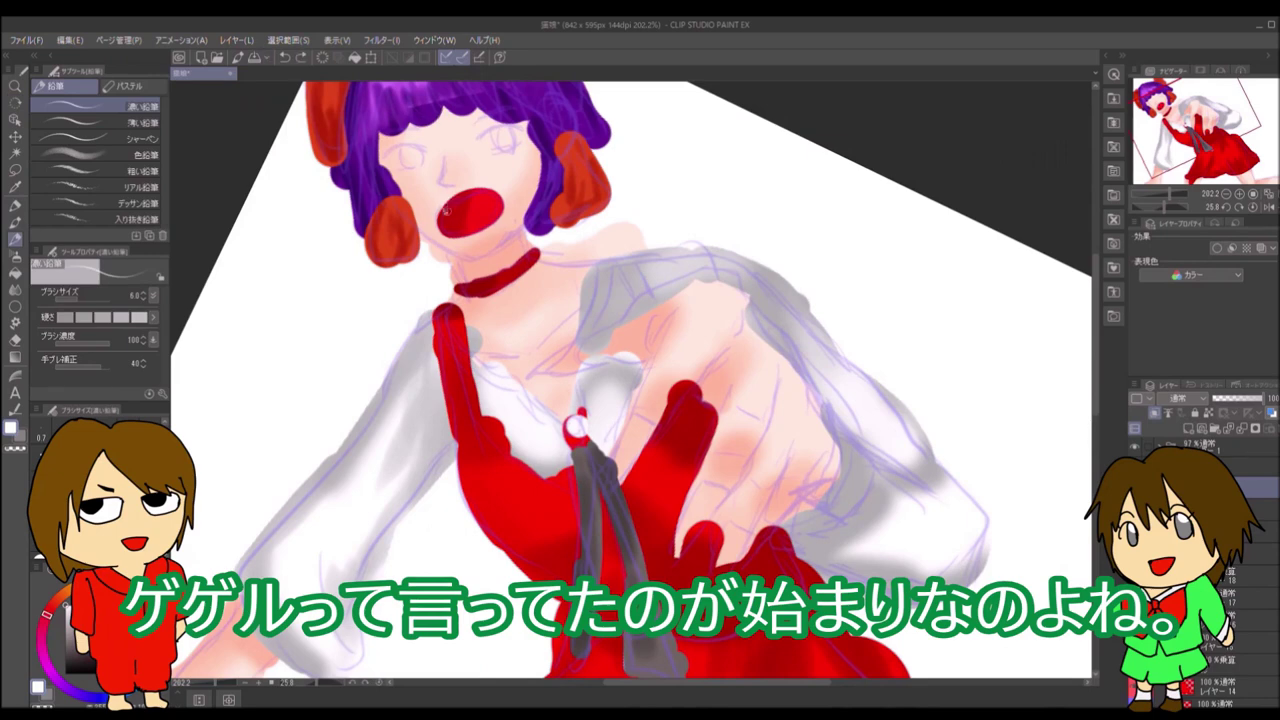
left_click_drag(453, 186, 493, 281)
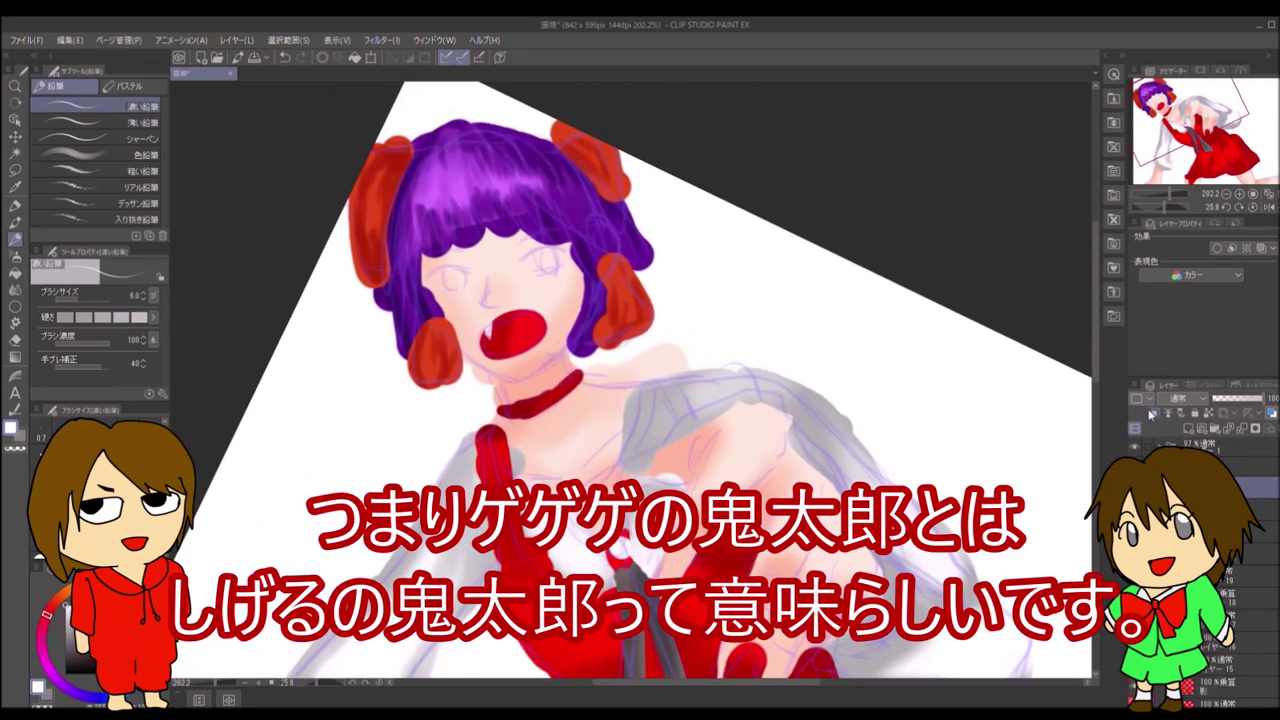
- Block in both irises with a blue marker base, fill them with yellow and add dark pupils
key("p")
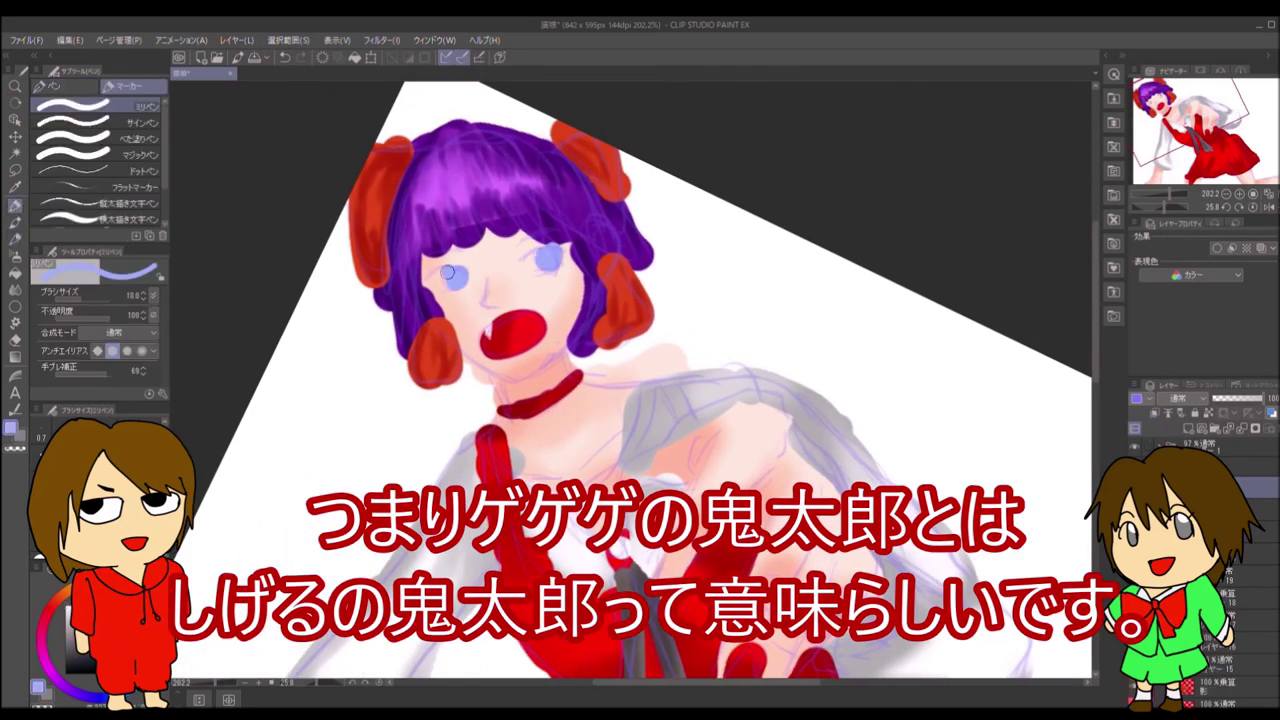
key("g")
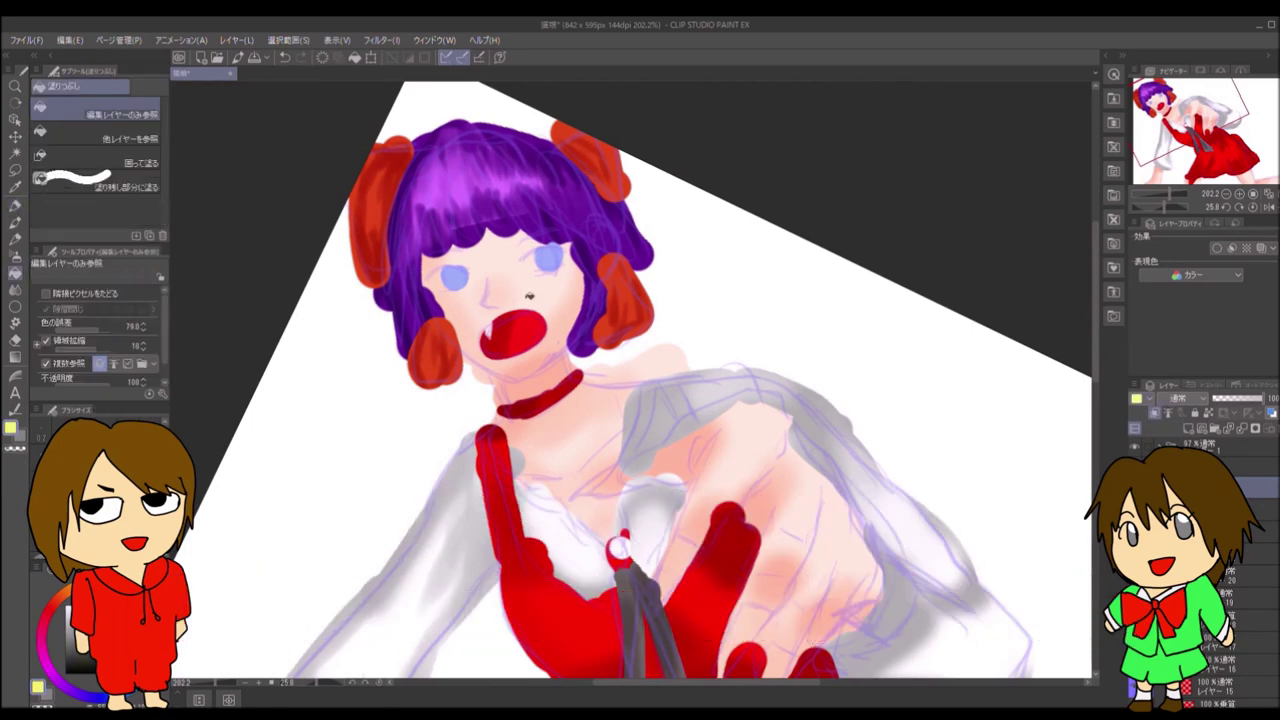
left_click(455, 277)
left_click(549, 258)
key("p")
left_click_drag(455, 272, 456, 284)
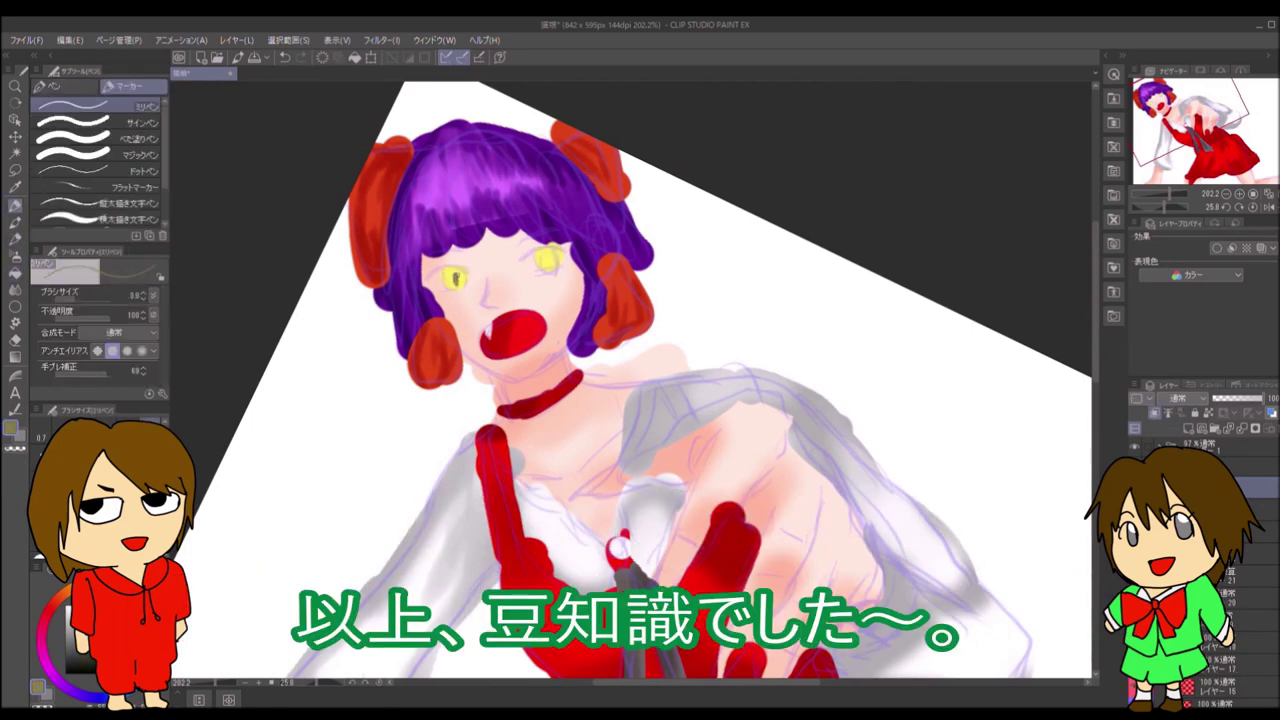
- Shade the yellow irises with orange opaque watercolor and dot white marker highlights into both eyes
key("e")
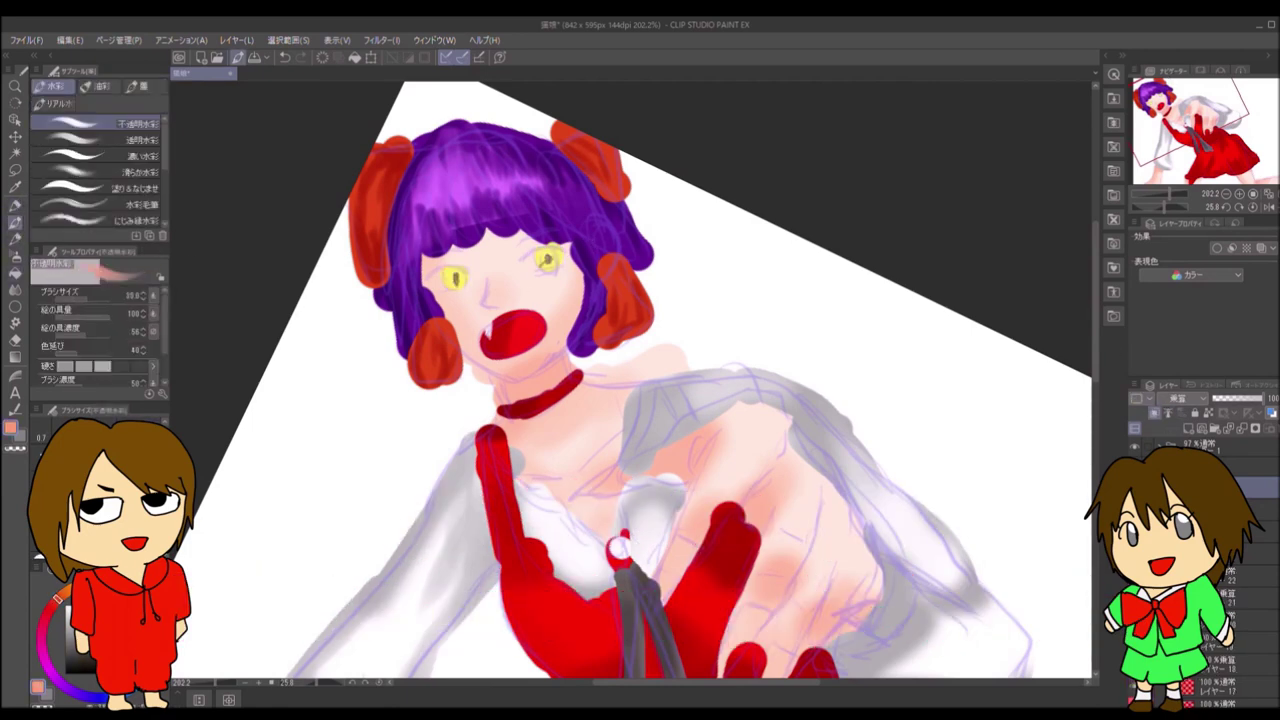
key("p")
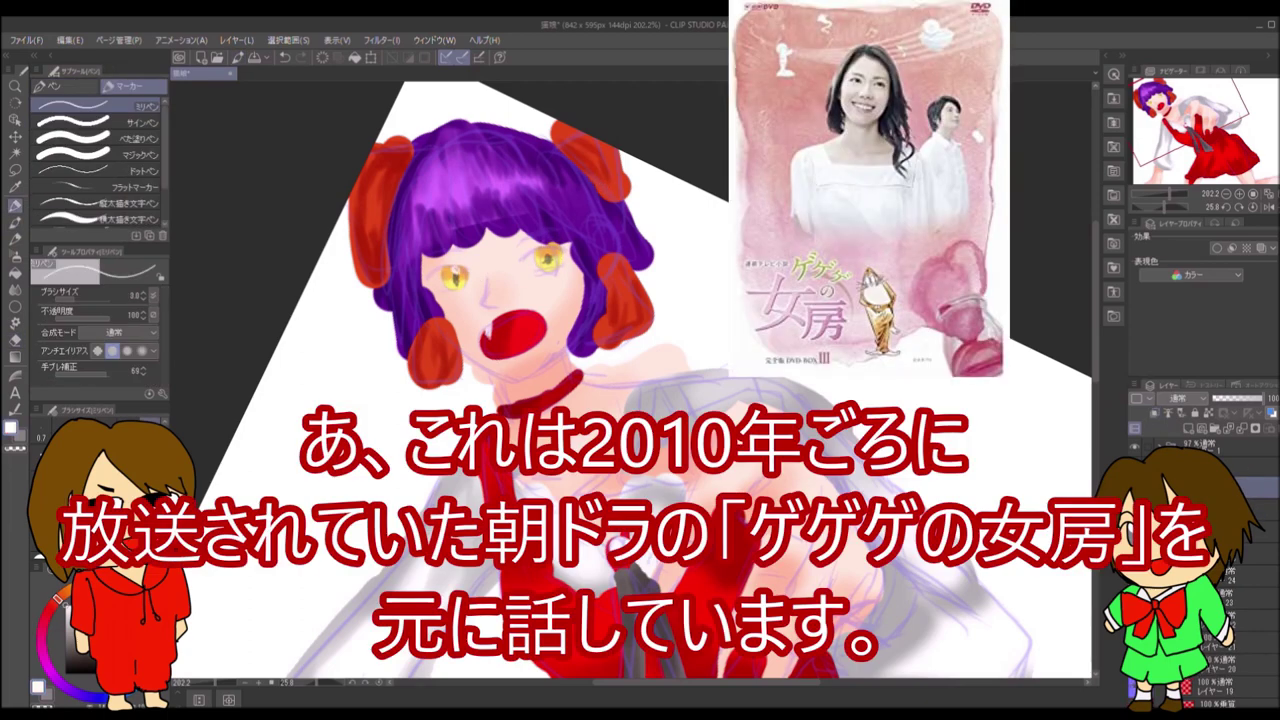
left_click(1155, 413)
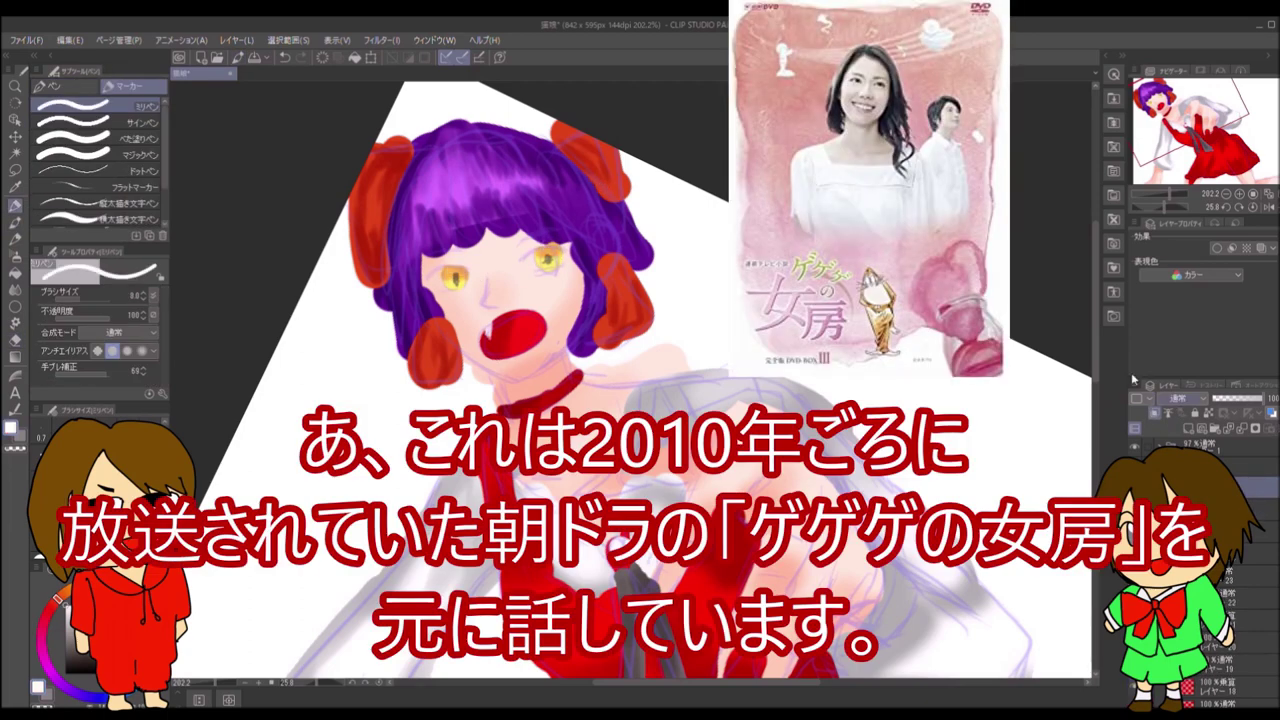
- Block in the whites of both eyes with a blue marker base and fill them with white
left_click(94, 684)
left_click_drag(428, 283, 446, 274)
left_click_drag(527, 264, 541, 257)
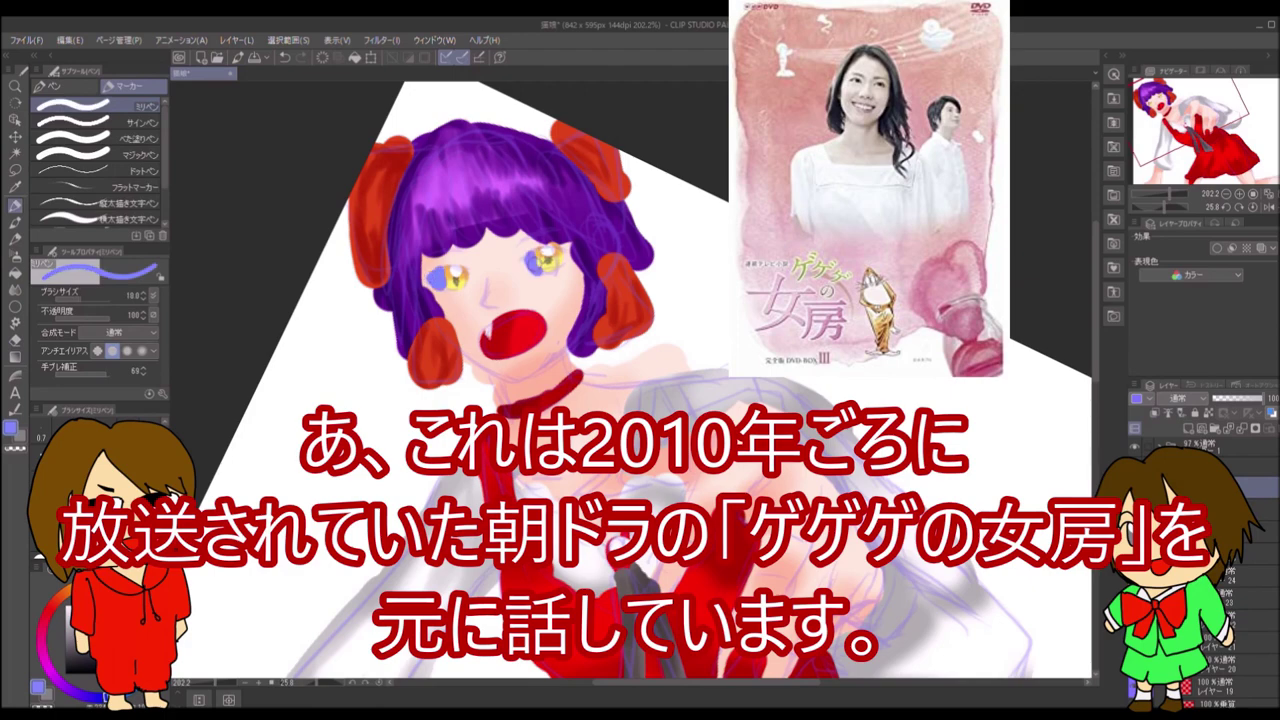
left_click(1178, 414)
key("g")
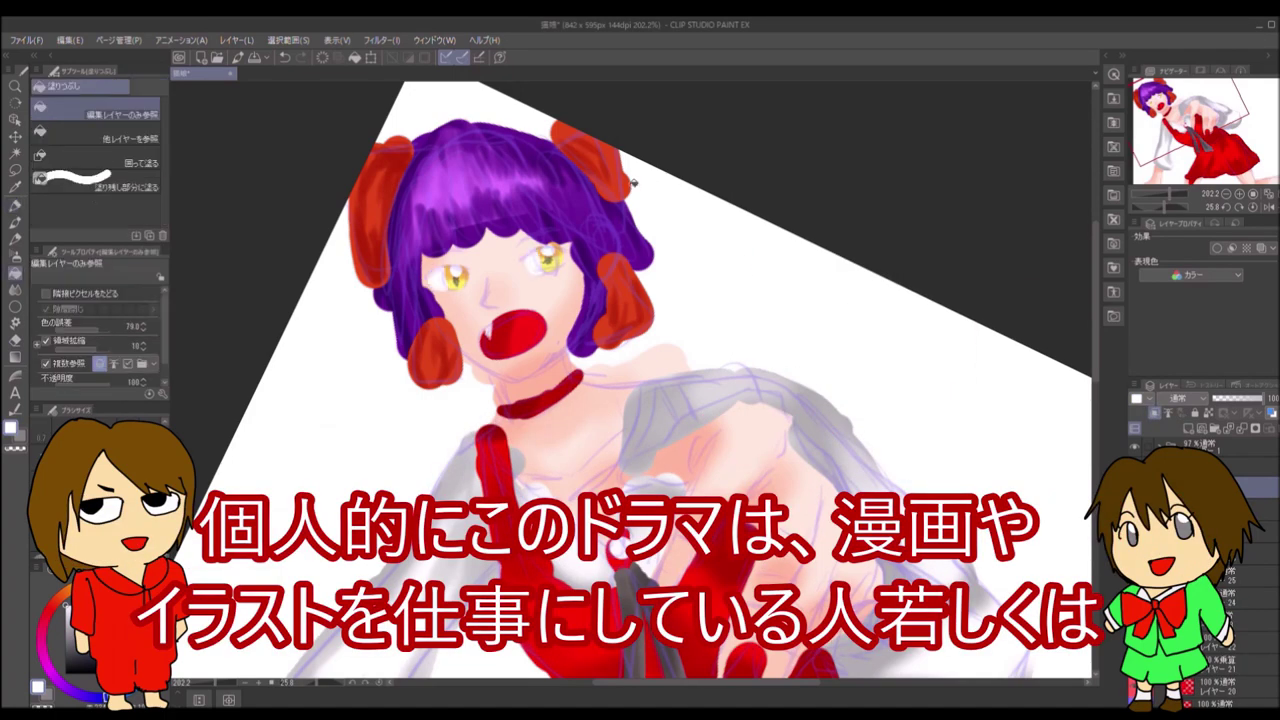
- Ink the eyebrows, eyelashes and iris outlines of both eyes in black with the G-pen
left_click(14, 204)
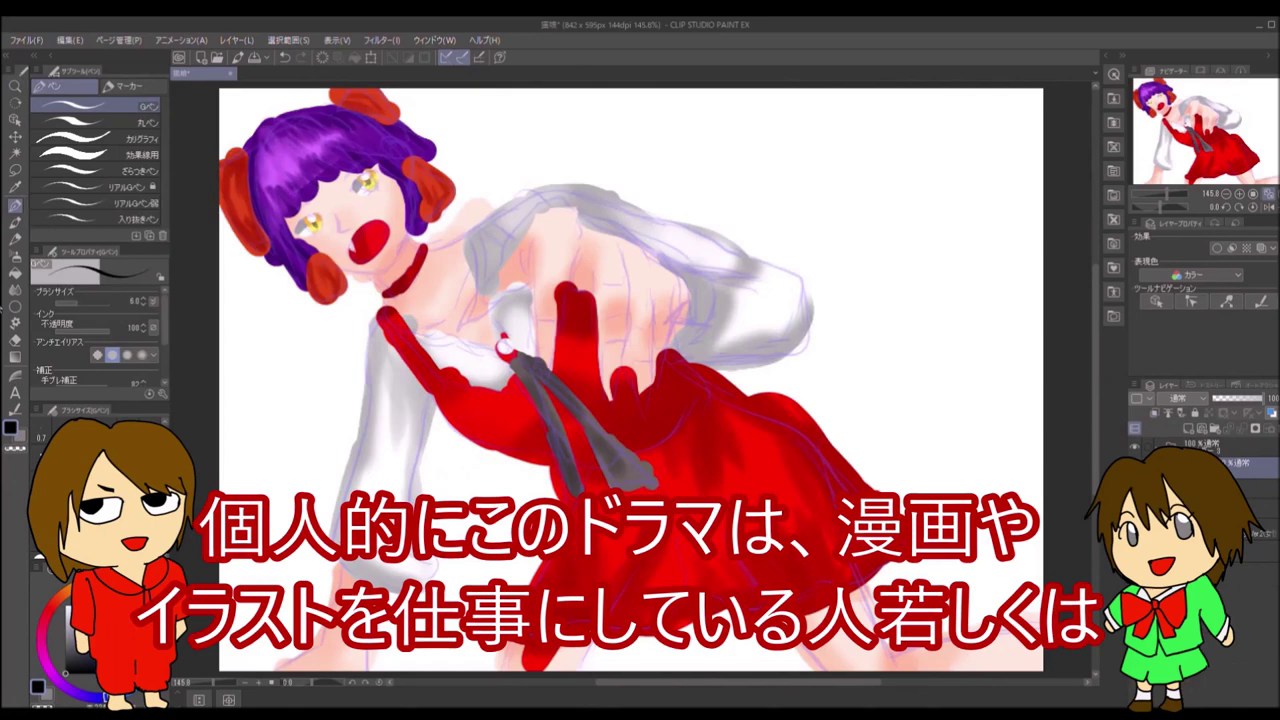
left_click_drag(306, 101, 305, 215)
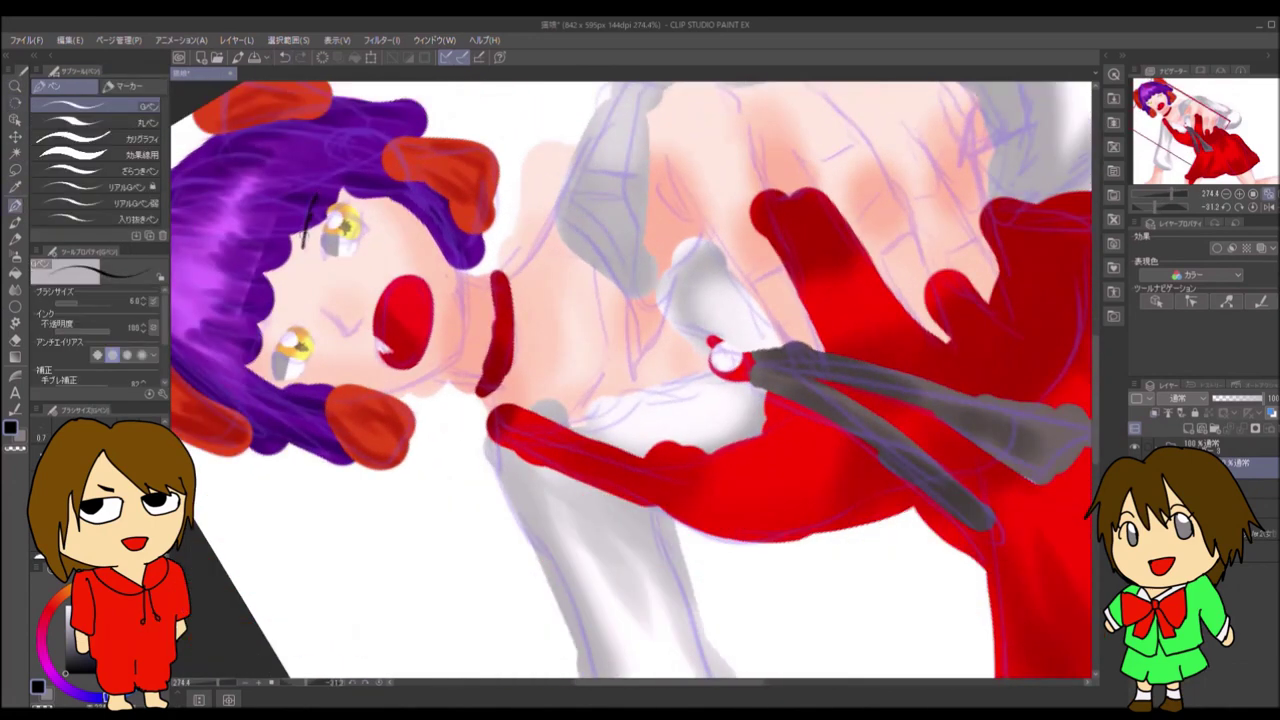
key("ctrl+z")
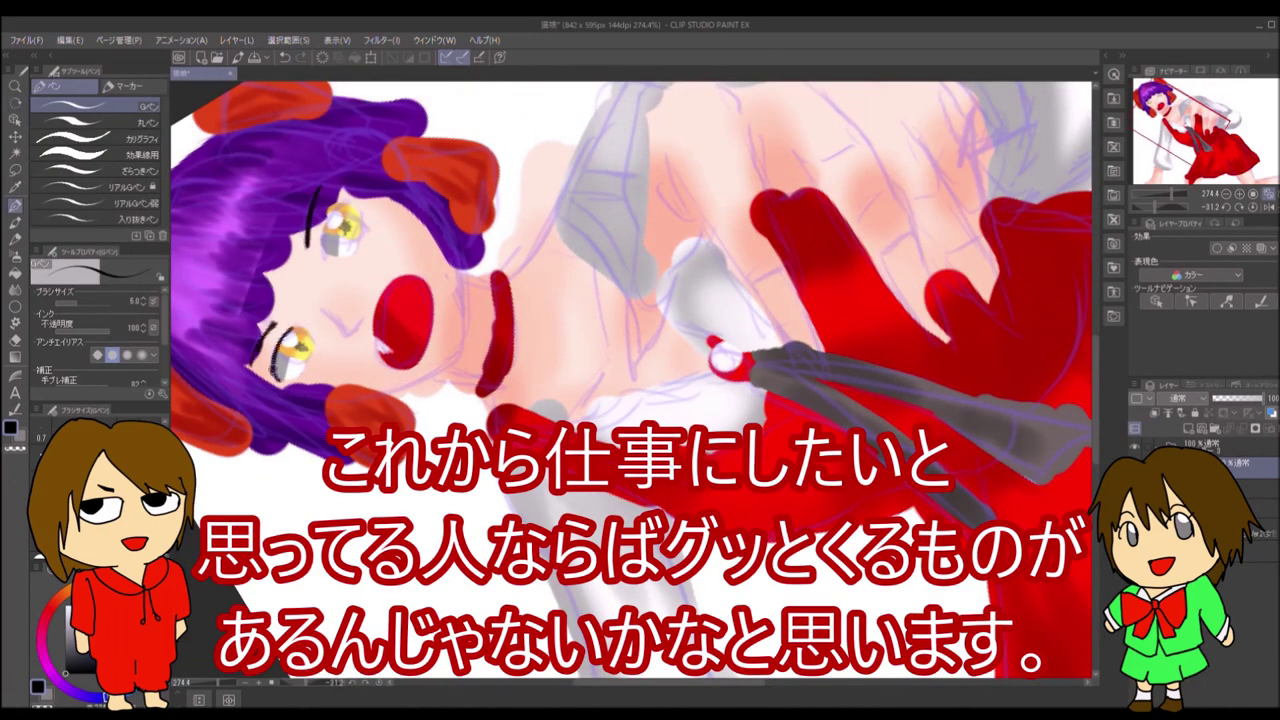
left_click_drag(369, 269, 425, 182)
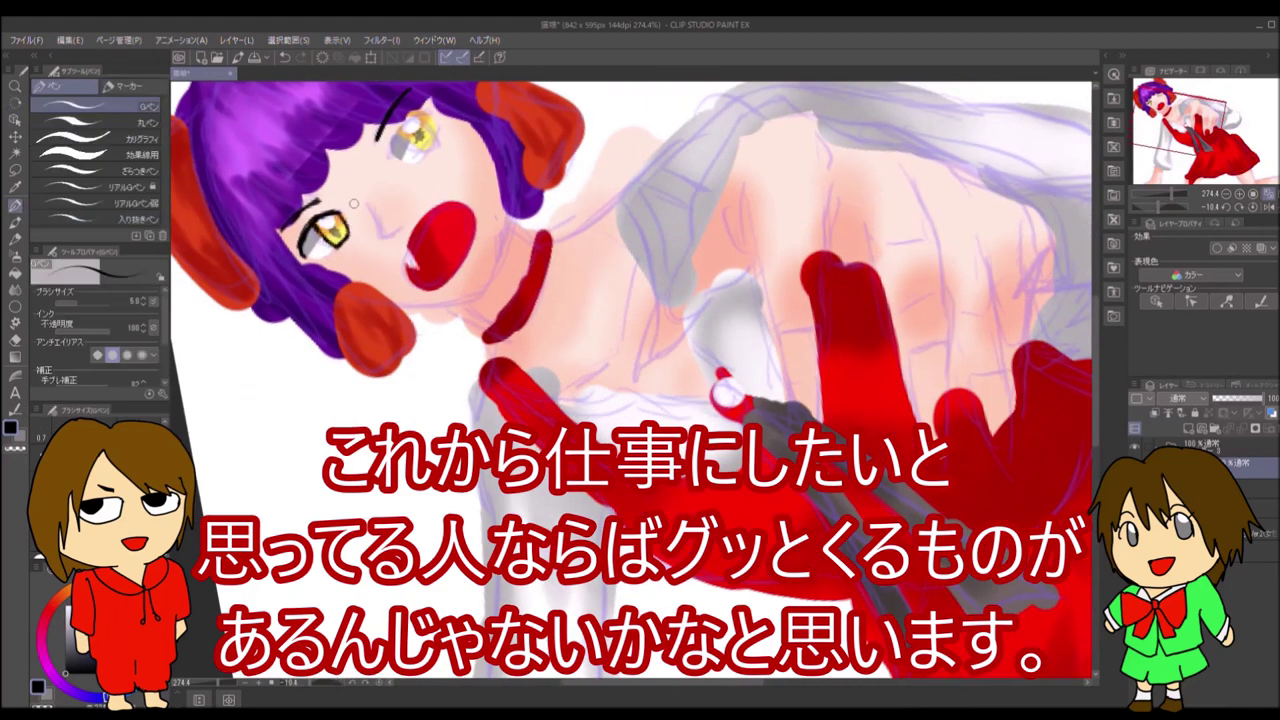
left_click_drag(353, 204, 453, 243)
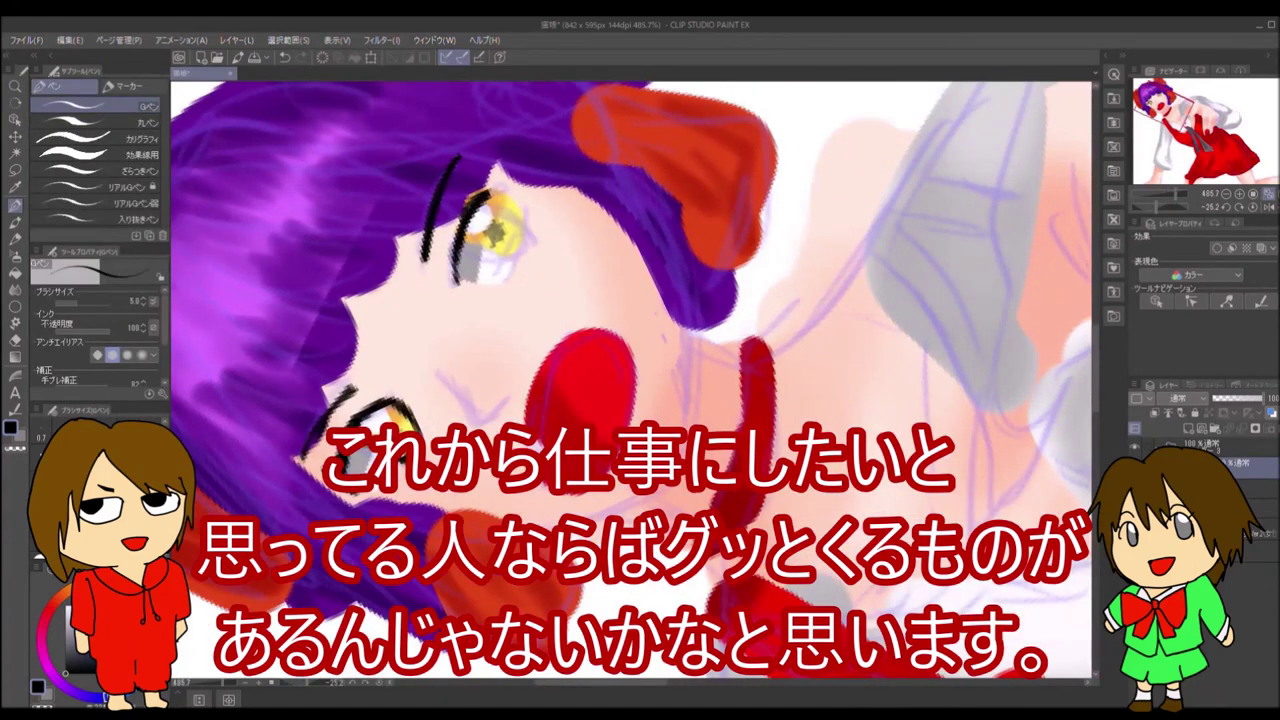
left_click_drag(492, 190, 512, 272)
left_click_drag(517, 199, 560, 300)
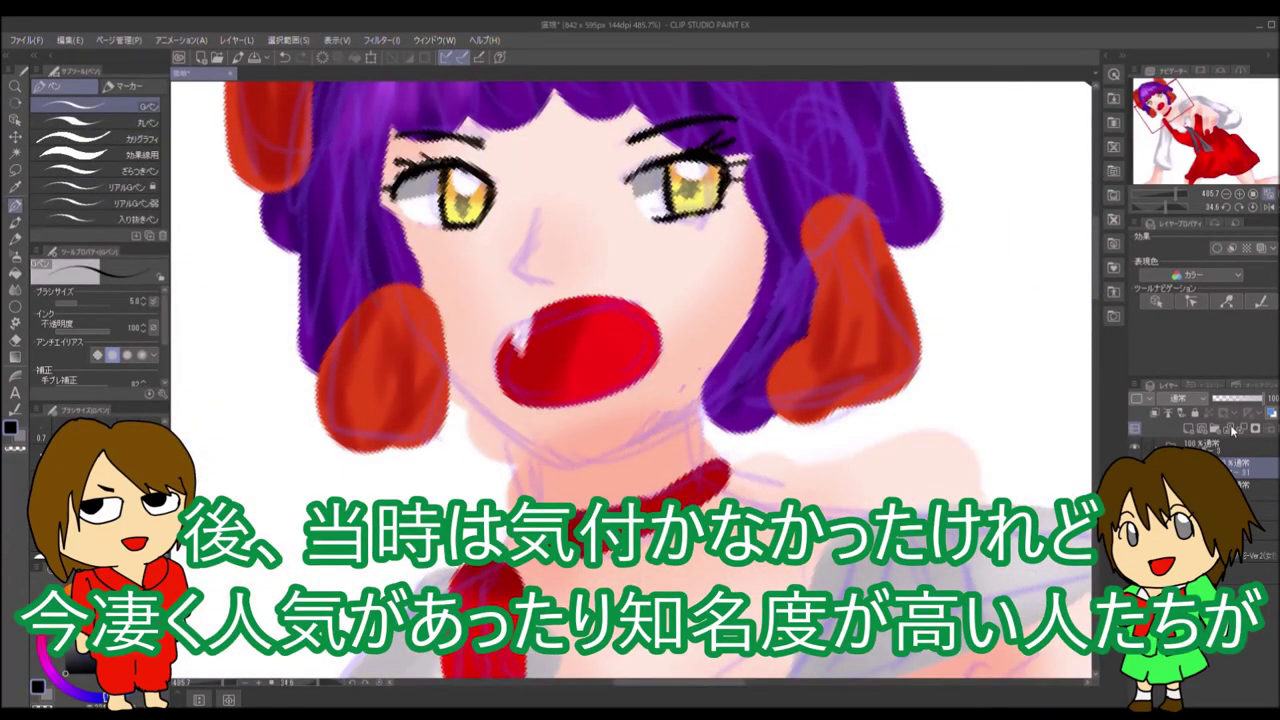
- Ink the outlines of the open mouth, fang and nose in black
left_click_drag(527, 340, 404, 400)
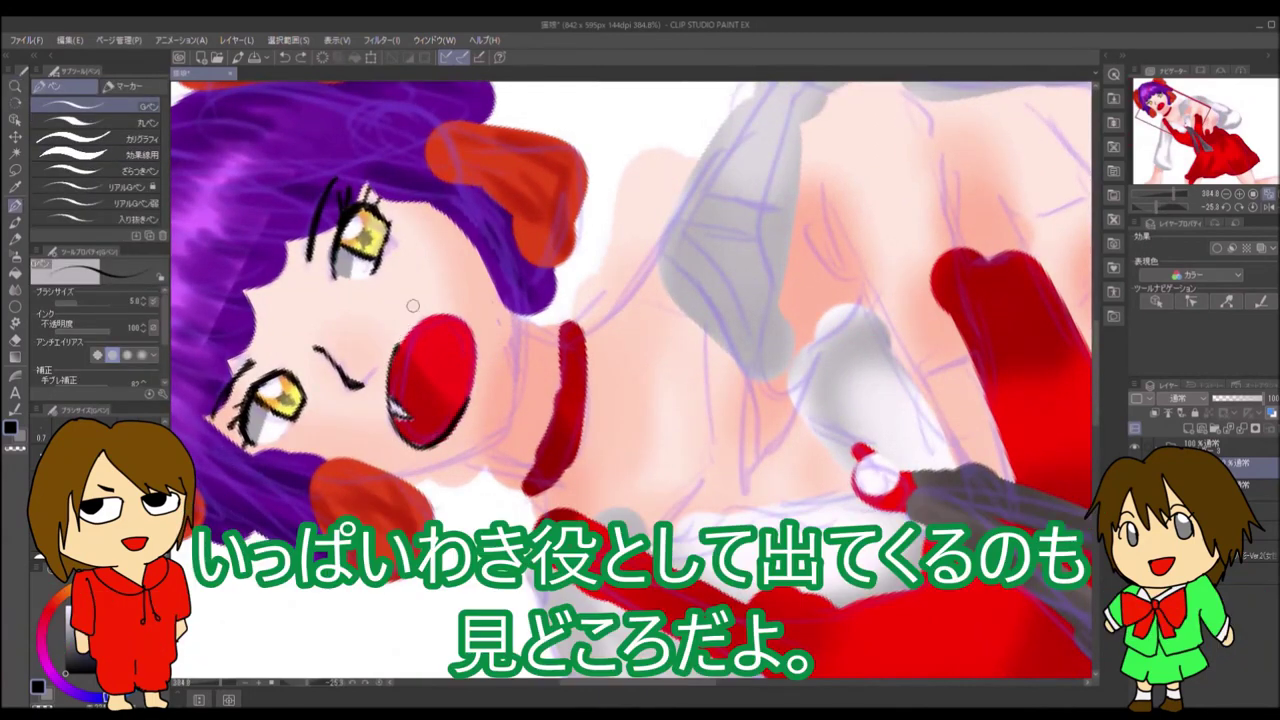
mouse_move(402, 318)
left_mouse_down()
mouse_move(468, 412)
mouse_move(430, 340)
mouse_move(450, 300)
left_mouse_up()
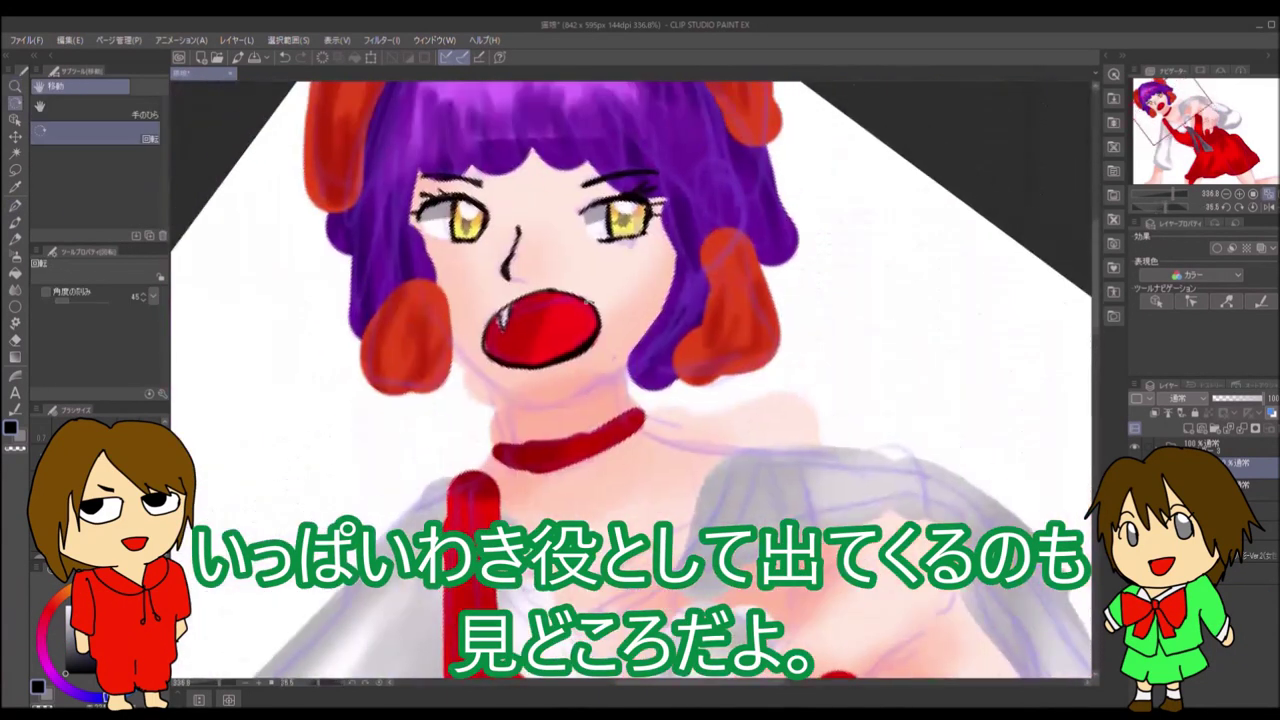
- Ink the face contour, the ear and the neck and shoulder lines with the G-pen
left_click_drag(412, 220, 465, 355)
mouse_move(455, 293)
left_mouse_down()
mouse_move(600, 300)
mouse_move(700, 380)
mouse_move(840, 432)
mouse_move(600, 300)
left_mouse_up()
left_click_drag(678, 190, 704, 264)
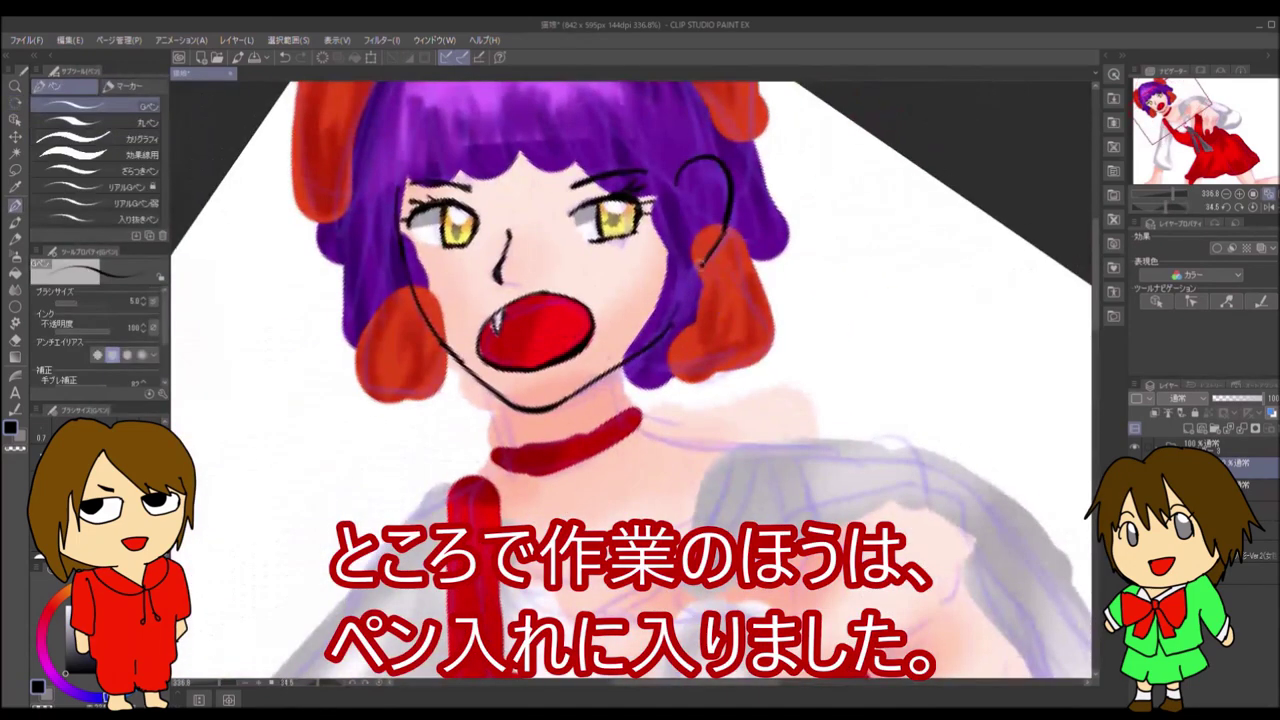
left_click_drag(673, 403, 540, 330)
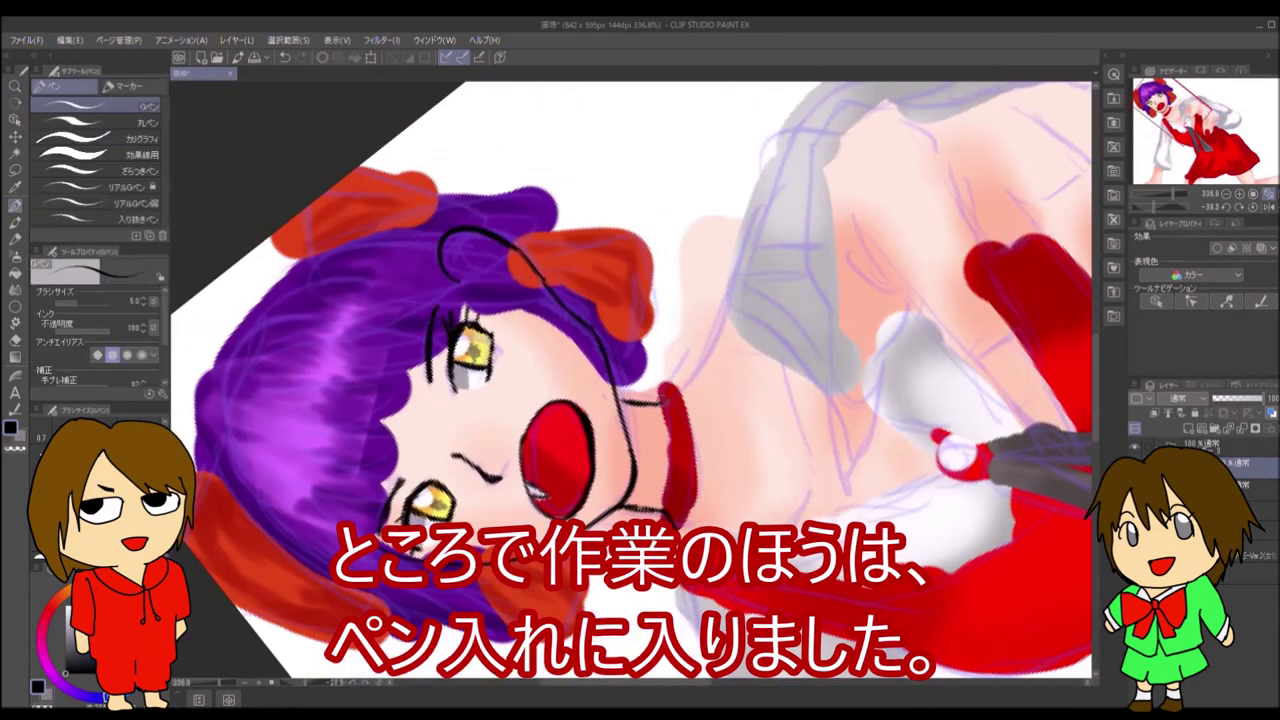
left_click_drag(811, 277, 680, 360)
- Ink the bangs and the long side hair on the half of the head away from the ear with the G-pen
key("^")
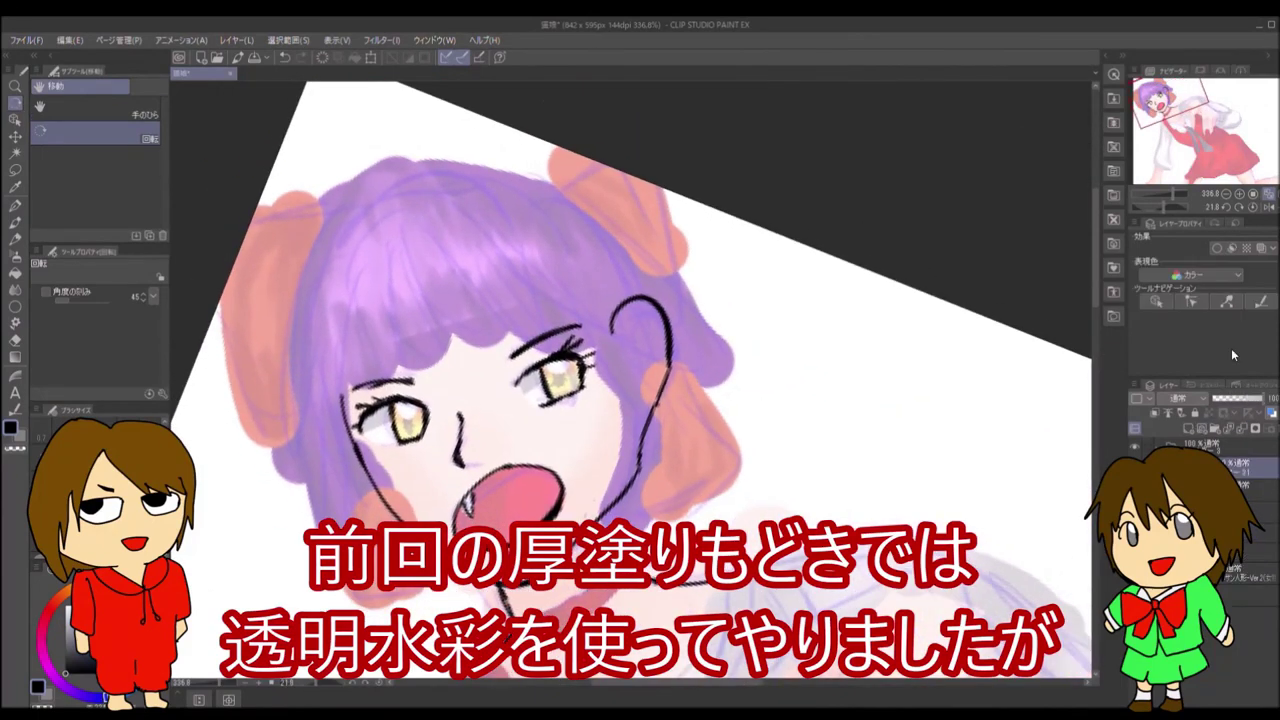
key("^")
key("p")
left_click_drag(433, 211, 442, 326)
mouse_move(405, 228)
left_mouse_down()
mouse_move(428, 326)
mouse_move(412, 330)
left_mouse_up()
mouse_move(364, 236)
left_mouse_down()
mouse_move(398, 334)
mouse_move(348, 340)
left_mouse_up()
left_click_drag(440, 148, 306, 442)
left_click_drag(316, 330, 358, 500)
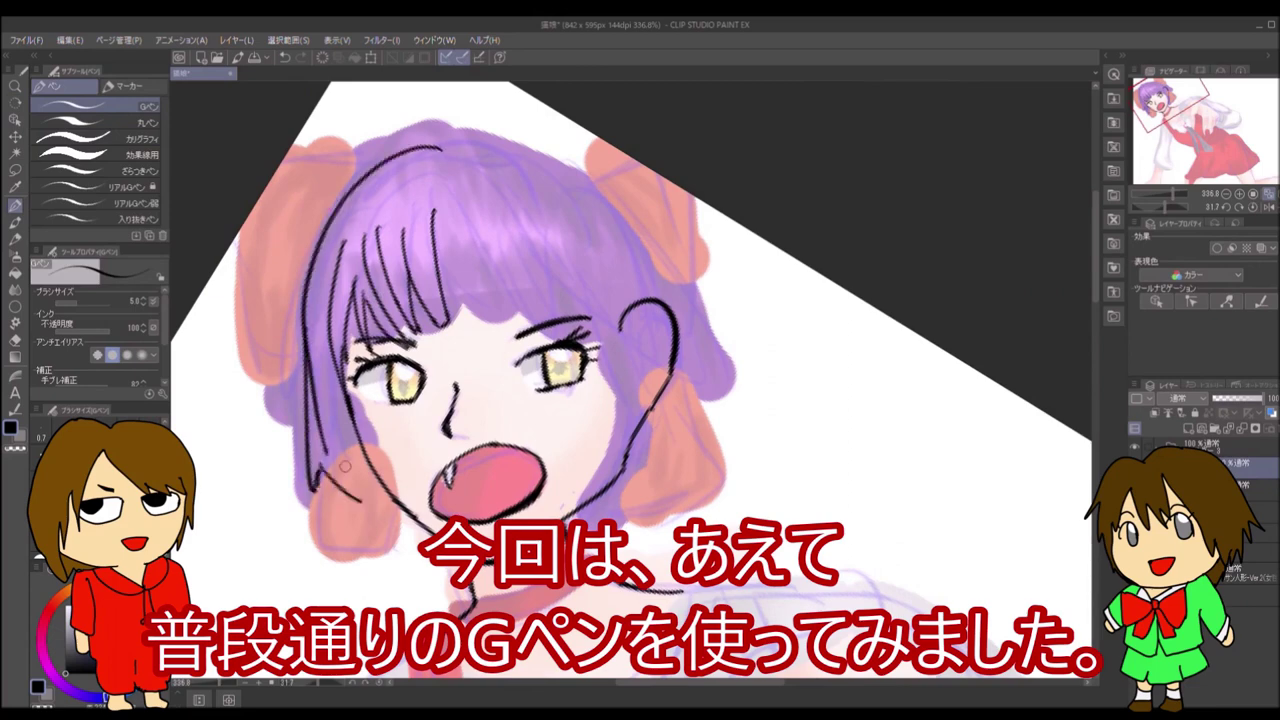
- Ink the crown of the head, the remaining bangs and the hair strands around and below the ear in black
left_click(1253, 195)
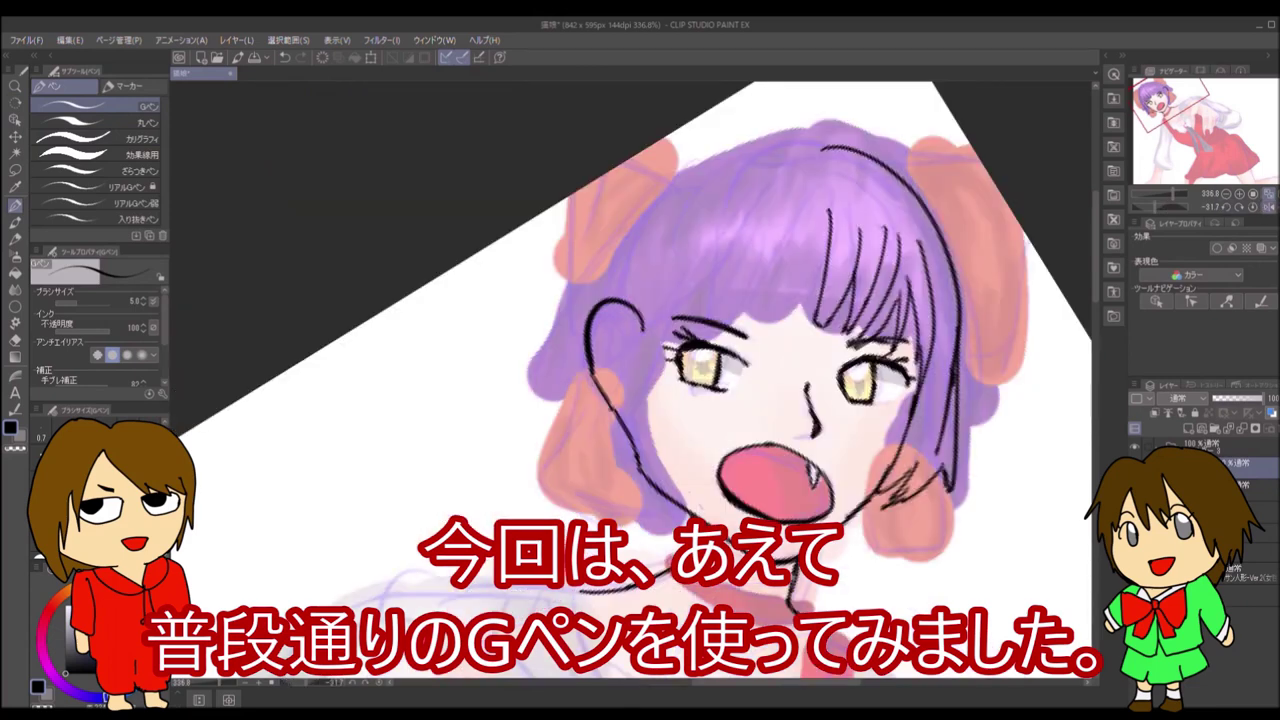
left_click_drag(820, 148, 646, 210)
left_click_drag(610, 418, 645, 520)
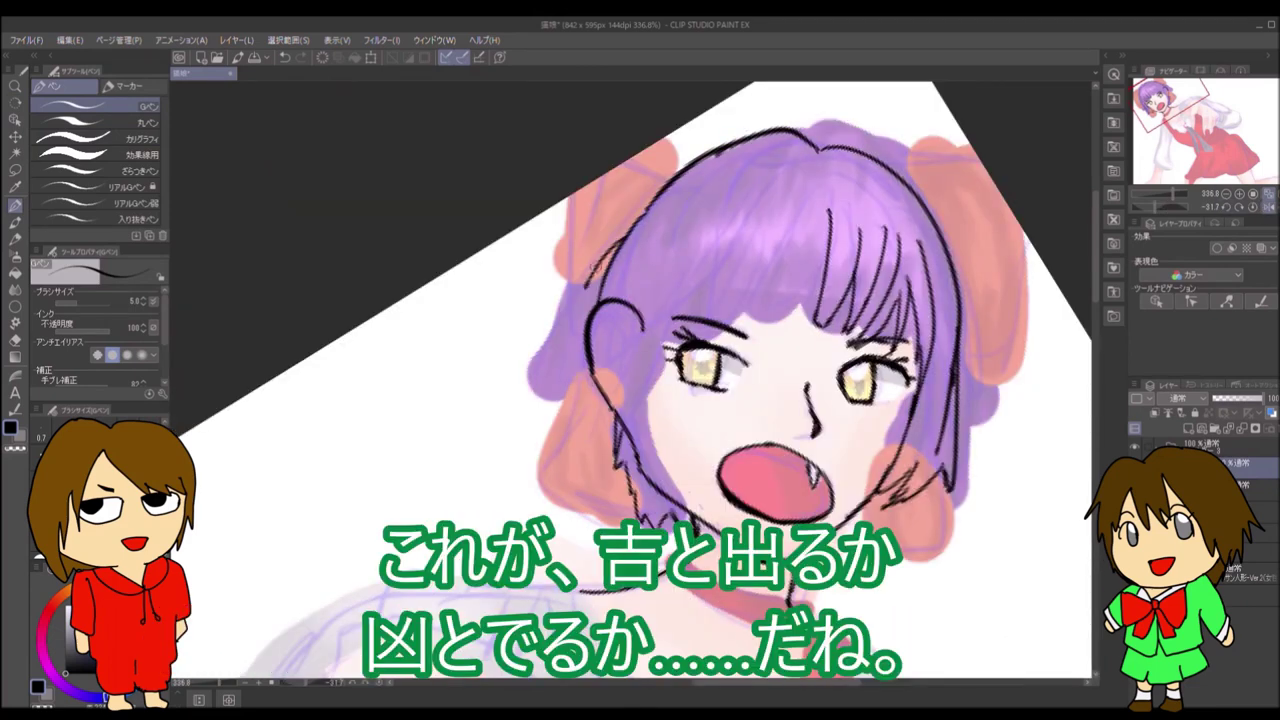
left_click_drag(600, 268, 530, 365)
left_click_drag(690, 278, 640, 368)
left_click_drag(825, 256, 800, 308)
left_click_drag(792, 244, 770, 320)
left_click_drag(756, 224, 725, 322)
left_click_drag(764, 278, 714, 320)
left_click_drag(716, 290, 668, 340)
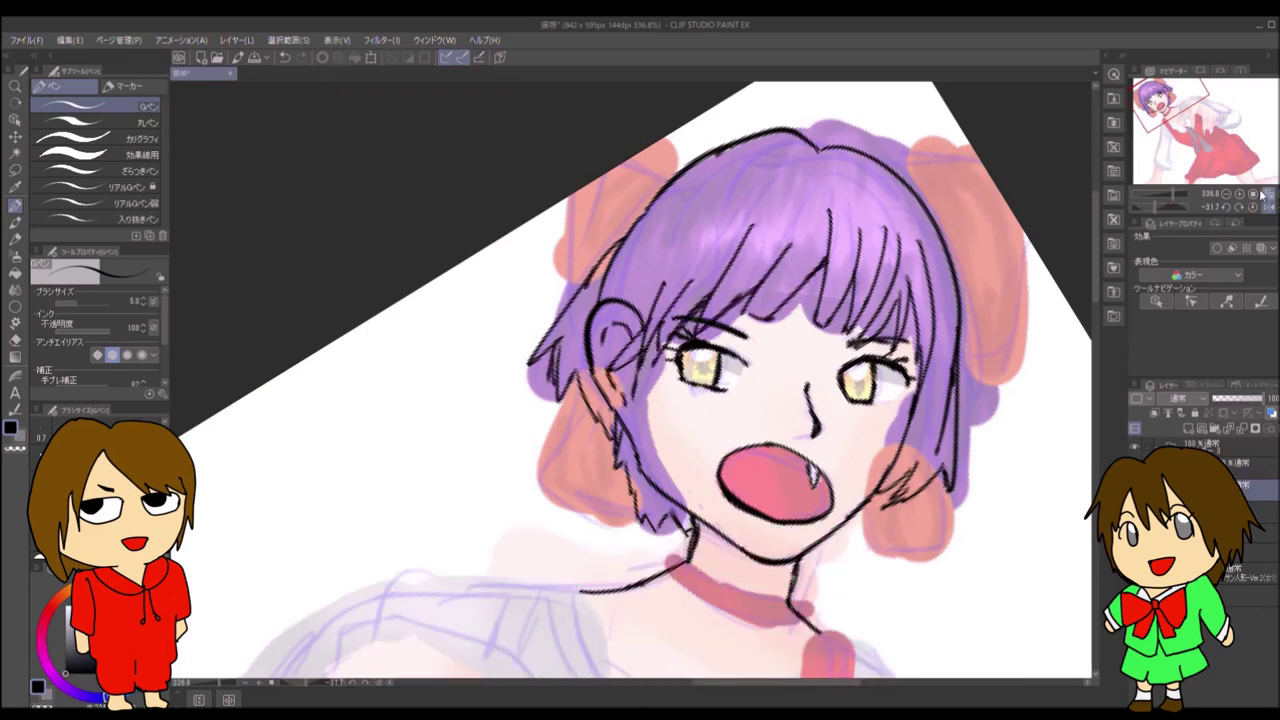
- Ink the thumb and the index finger side of the outstretched hand on the line-art layer with the G-pen
key("h")
key("e")
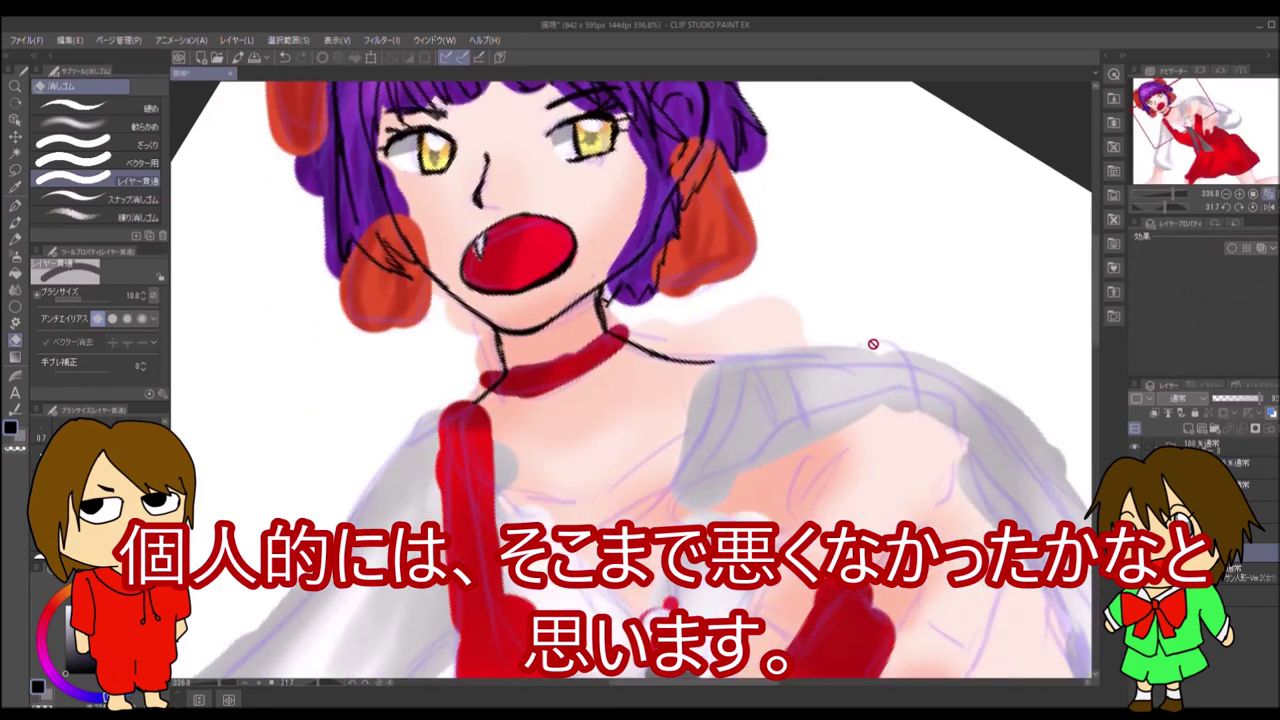
left_click(1232, 466)
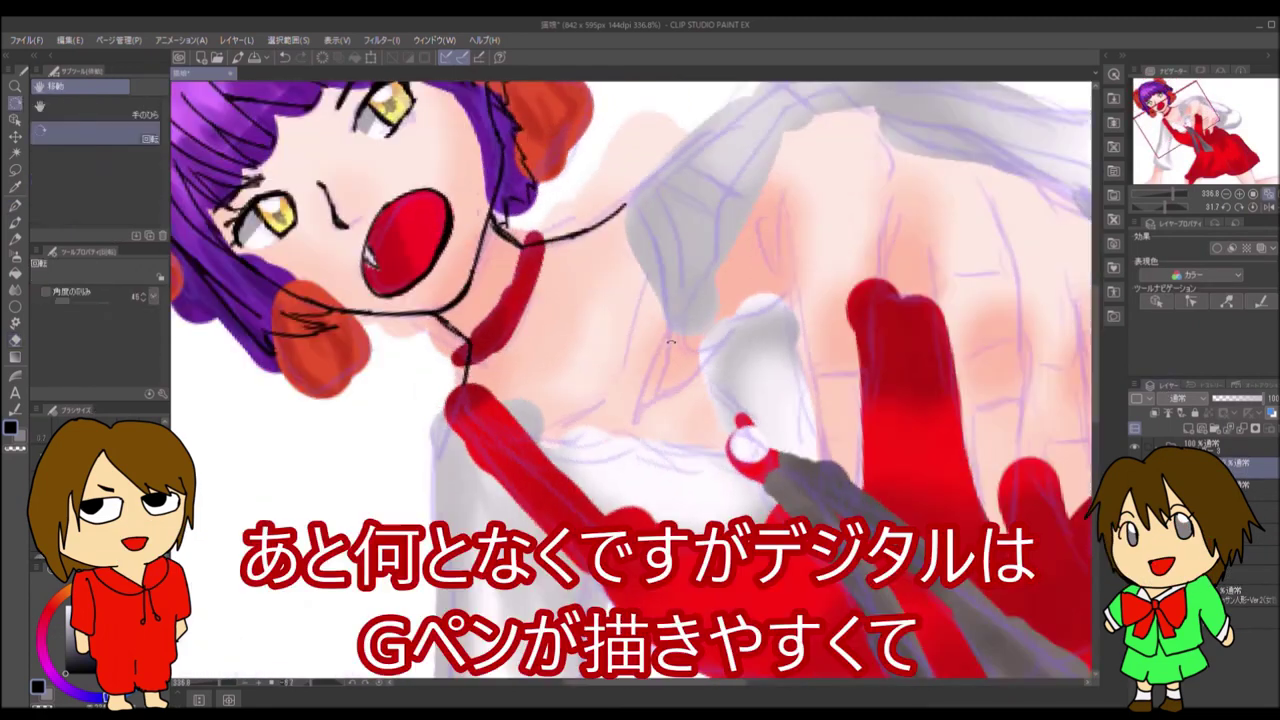
key("p")
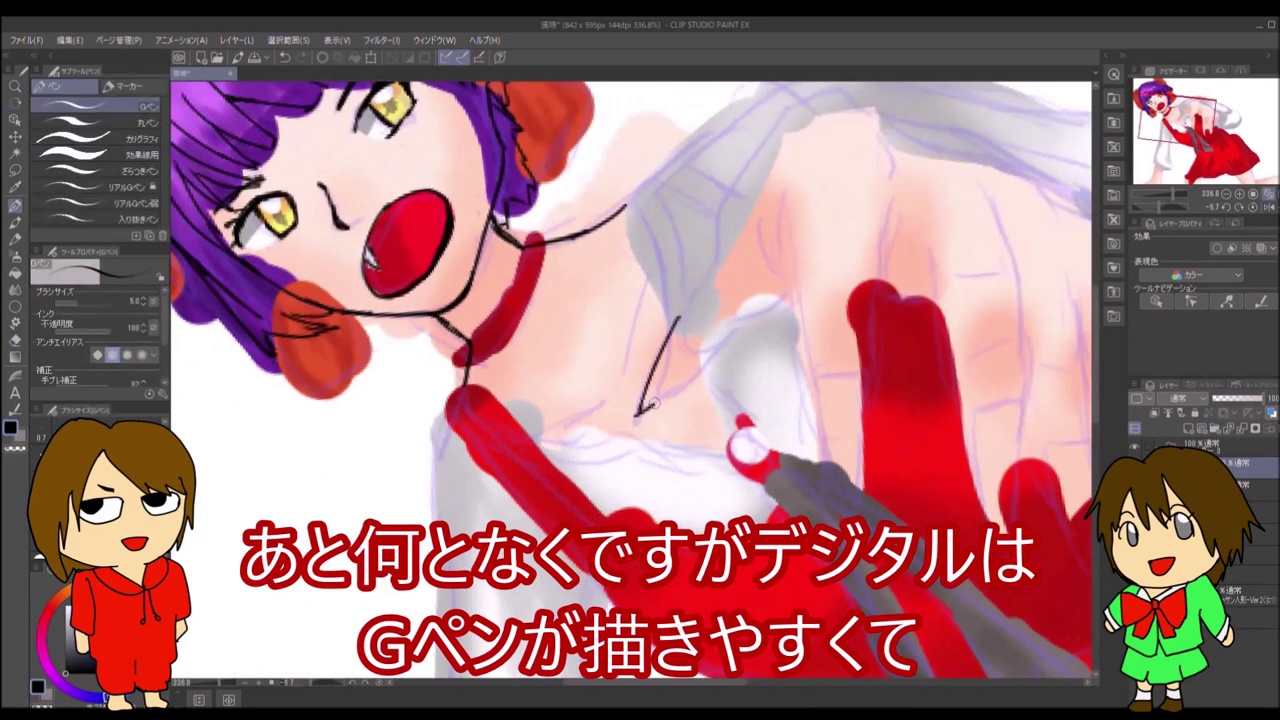
left_click_drag(633, 415, 790, 296)
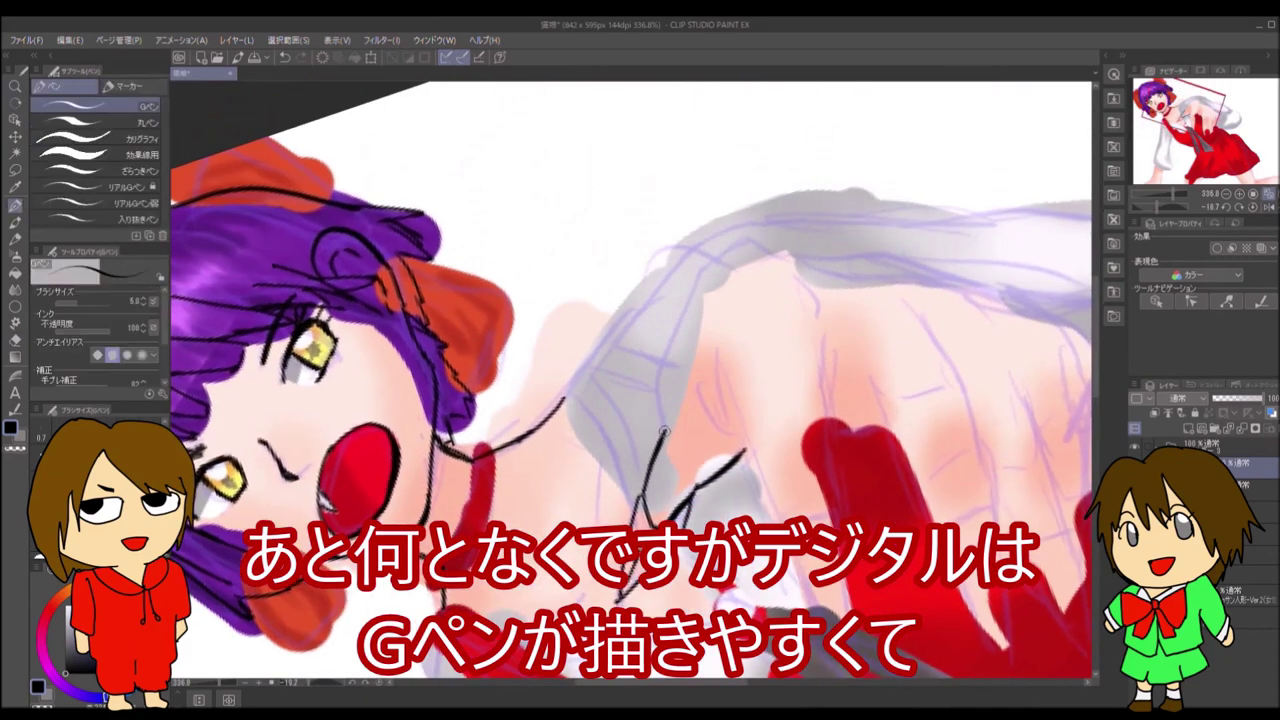
left_click_drag(700, 272, 656, 436)
left_click_drag(750, 242, 825, 325)
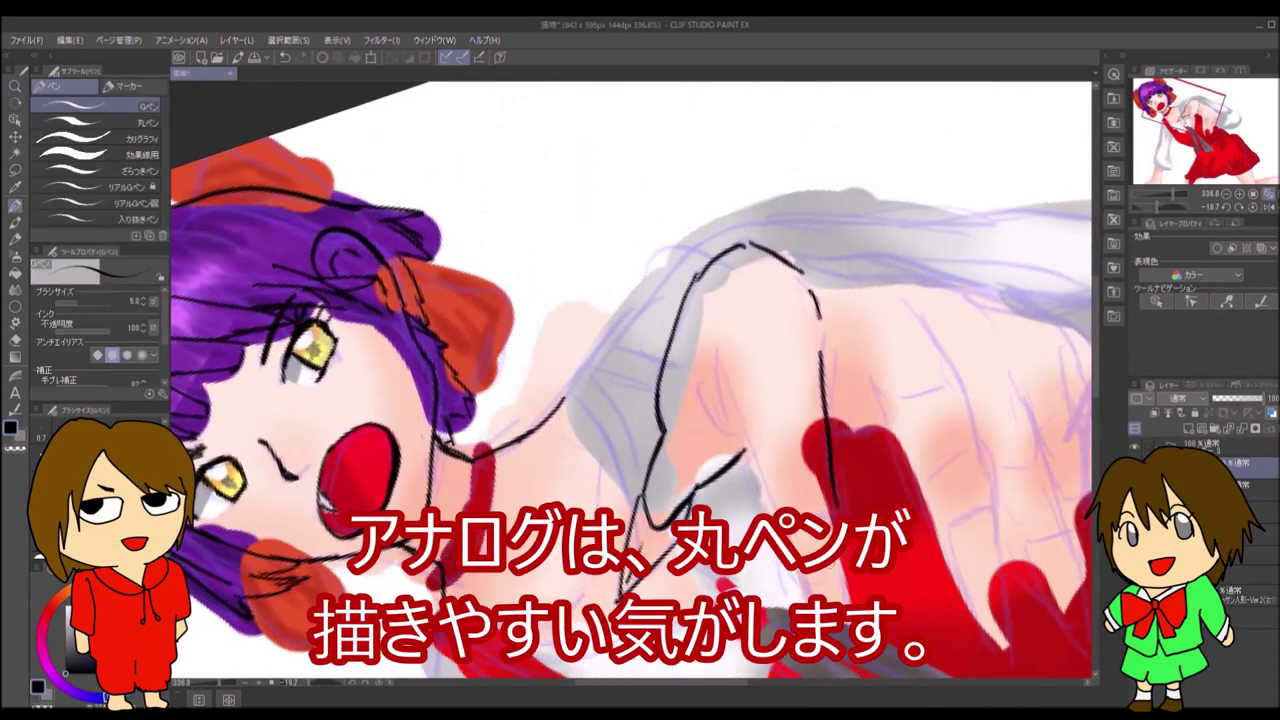
left_click_drag(712, 371, 842, 507)
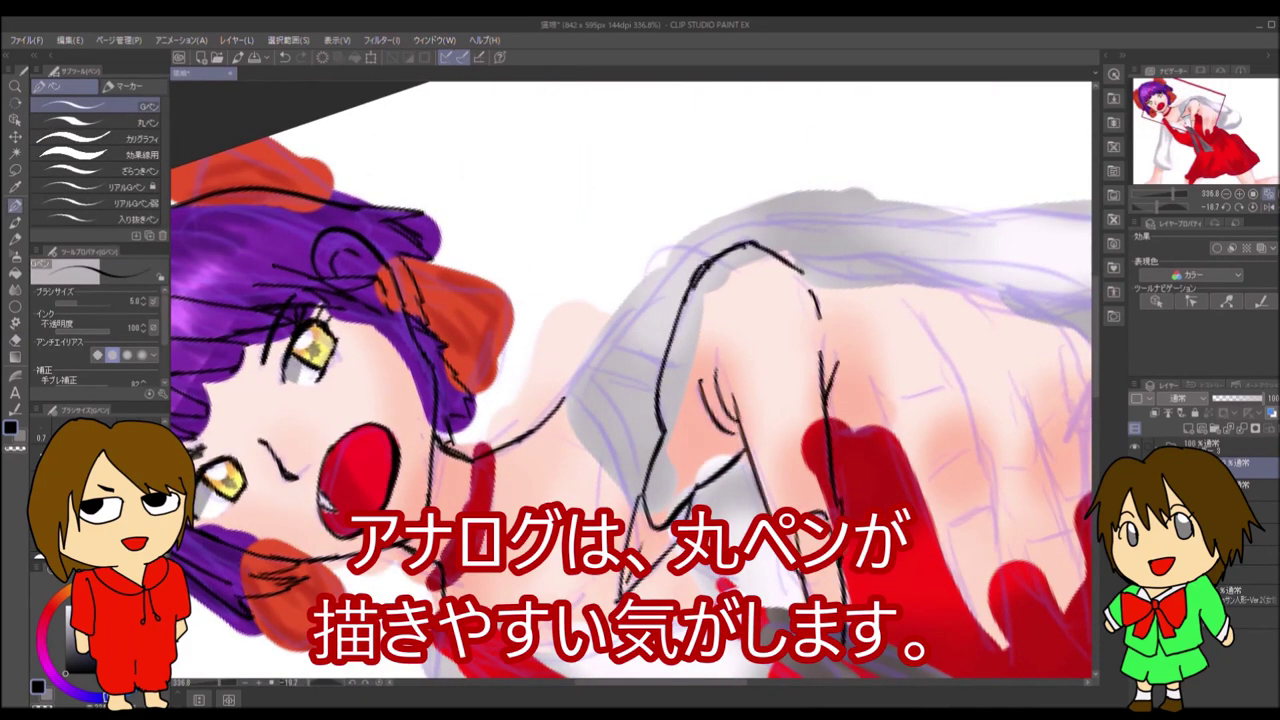
- Ink the middle finger of the outstretched hand with its pointed nail and knuckle creases
key("r")
left_click_drag(957, 266, 700, 500)
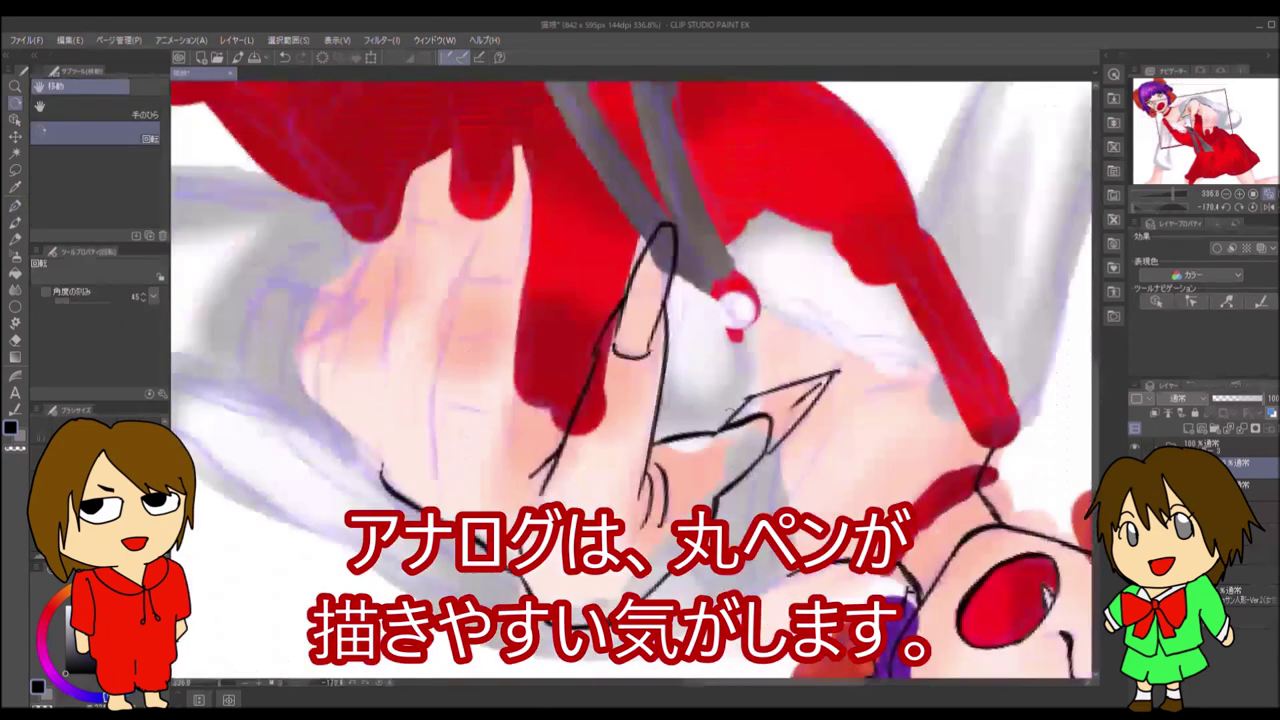
left_click(1240, 400)
key("p")
mouse_move(470, 272)
left_mouse_down()
mouse_move(516, 132)
mouse_move(536, 402)
left_mouse_up()
left_click_drag(461, 335, 495, 331)
left_click_drag(455, 399, 506, 411)
left_click_drag(516, 420, 520, 472)
left_click_drag(375, 455, 415, 560)
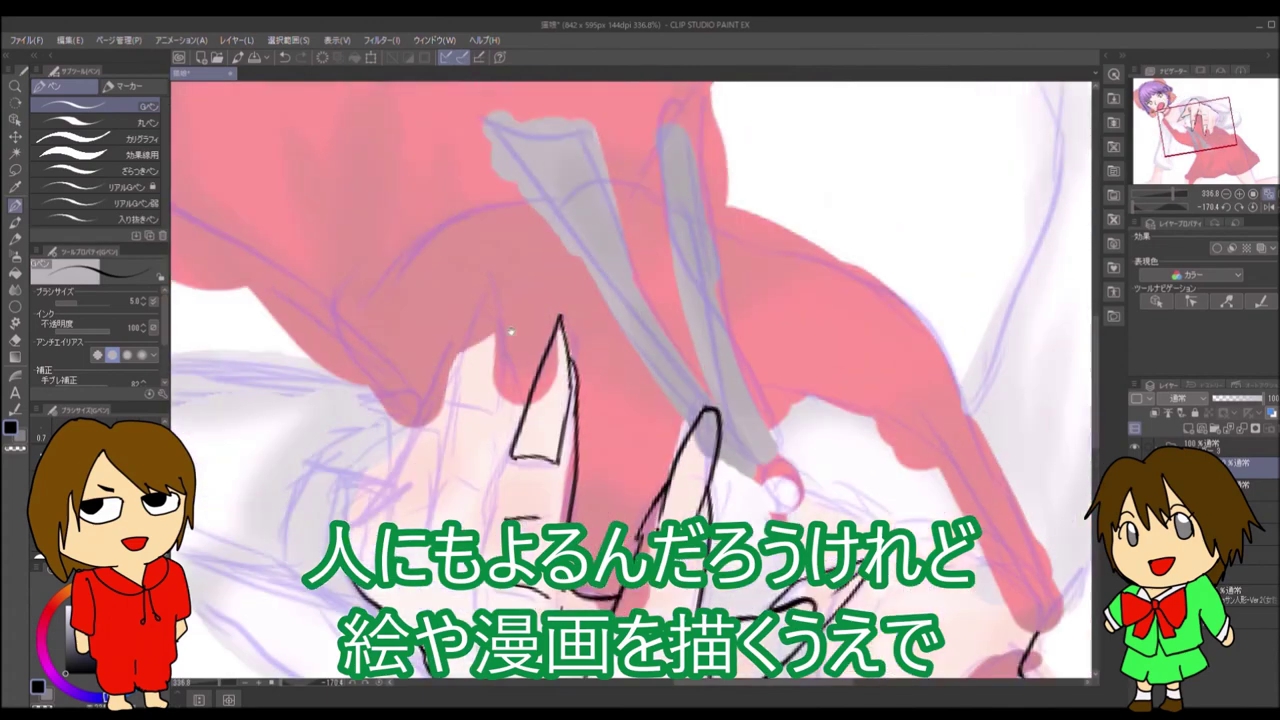
- Ink the ring and little fingers of the outstretched hand with their knuckle creases, plus the supporting forearm's outline
left_click_drag(455, 330, 500, 345)
left_click_drag(498, 300, 515, 385)
left_click_drag(455, 325, 420, 520)
left_click_drag(505, 390, 470, 515)
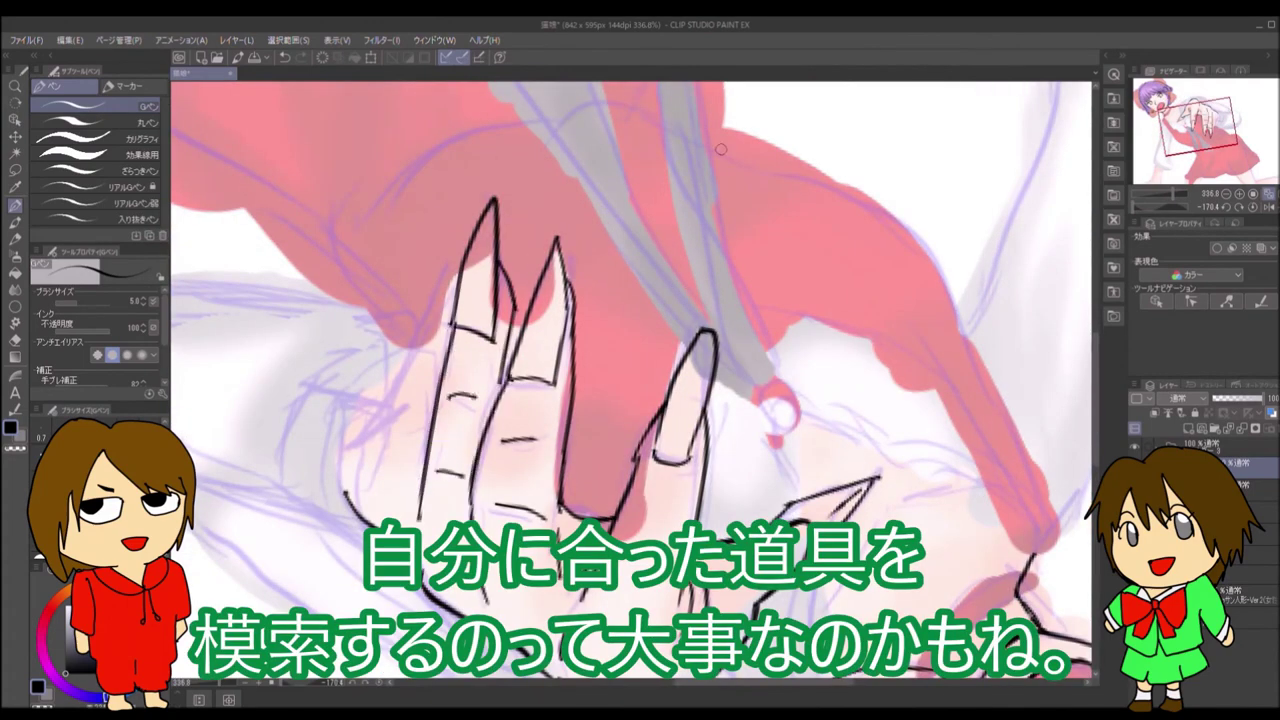
left_click_drag(462, 274, 436, 320)
left_click_drag(430, 336, 368, 502)
left_click_drag(402, 400, 424, 395)
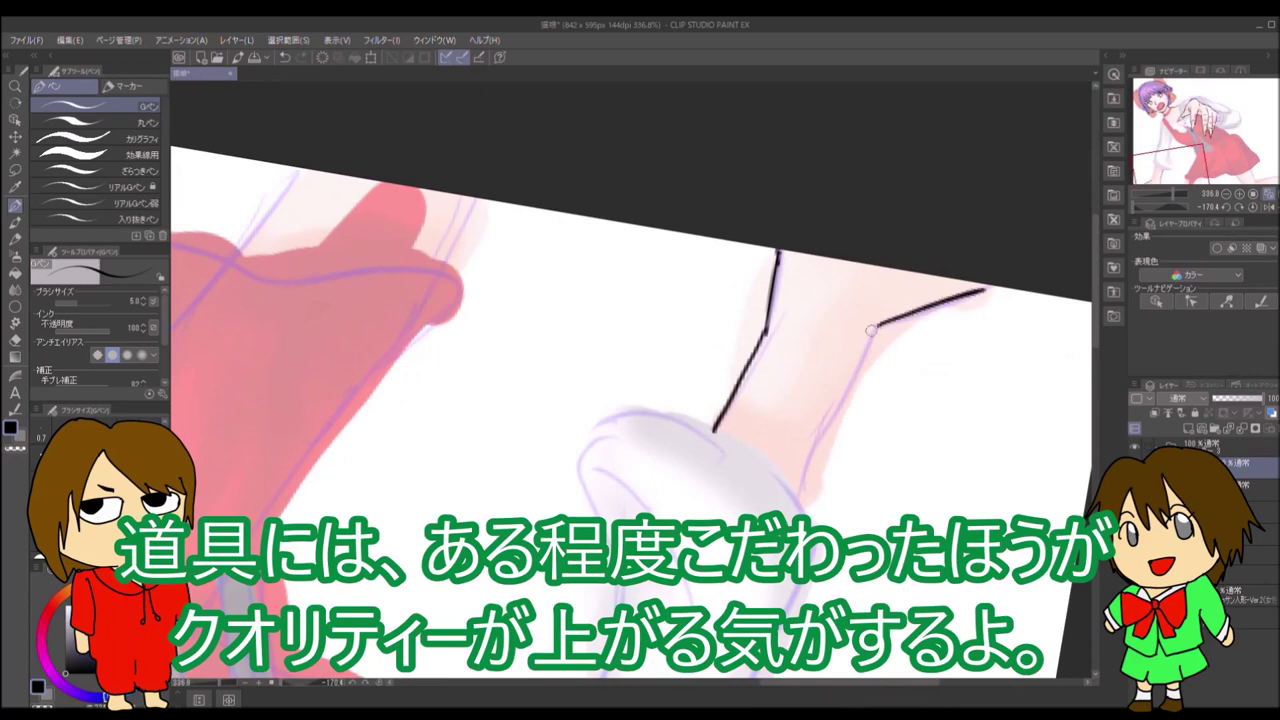
- Ink the blouse collar and neckline on the chest with the G-pen
key("r")
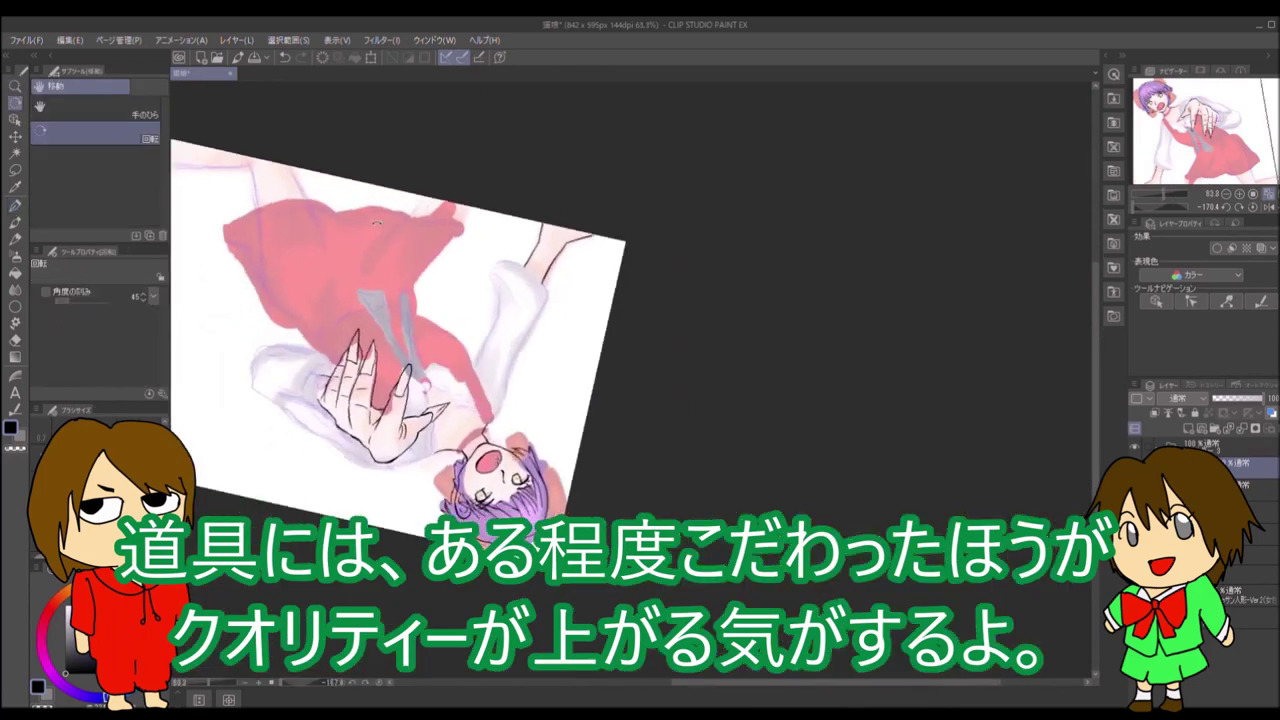
key("slash")
key("ctrl+plus")
key("ctrl+plus")
key("ctrl+plus")
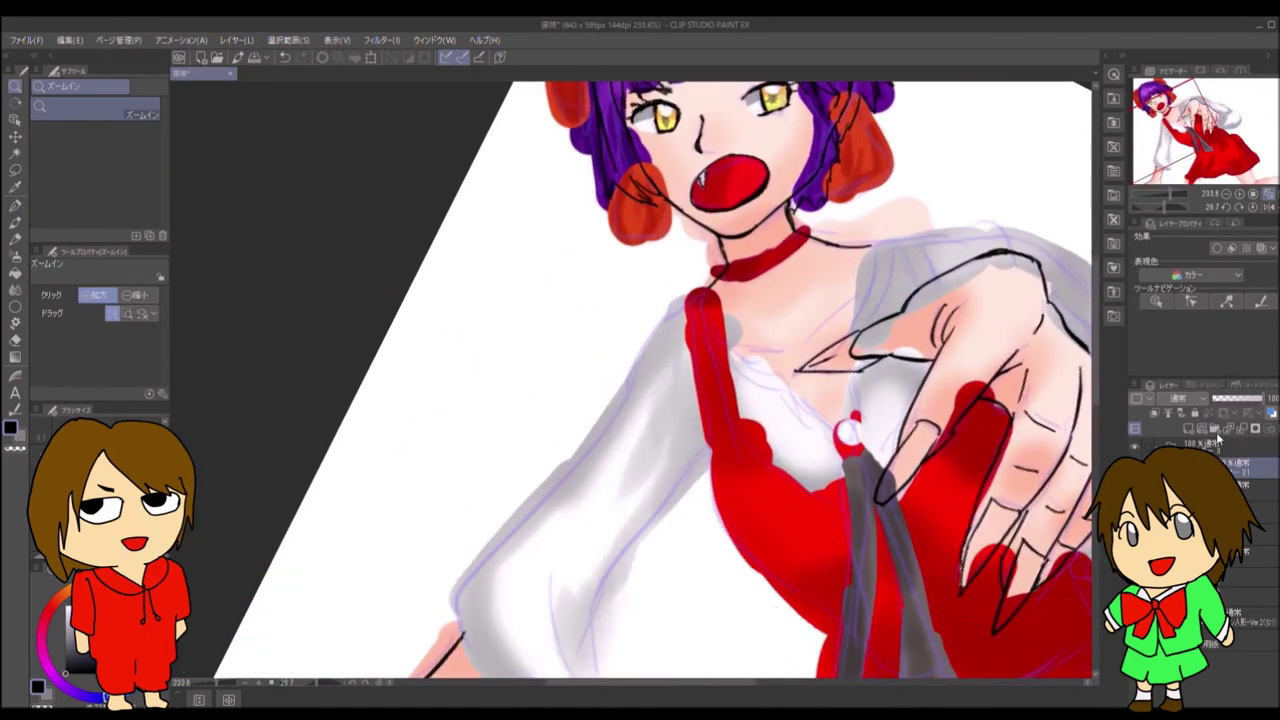
key("p")
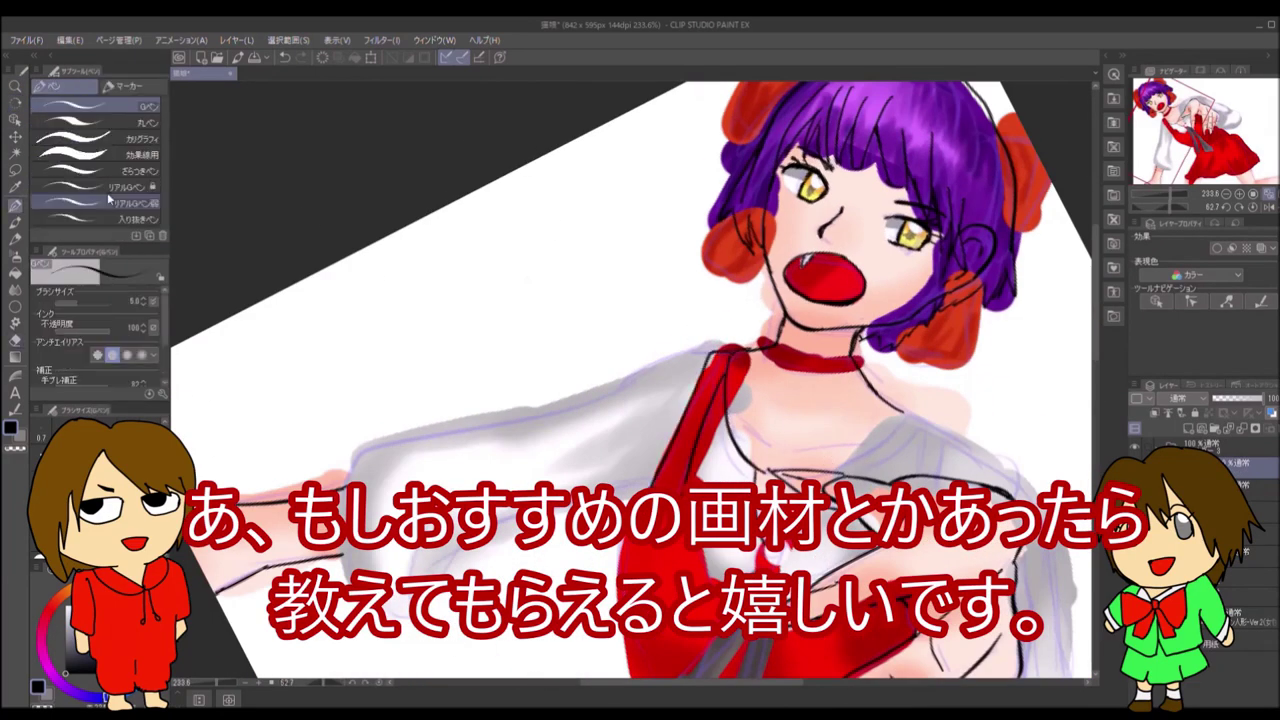
left_click_drag(845, 462, 906, 413)
key("shift+space")
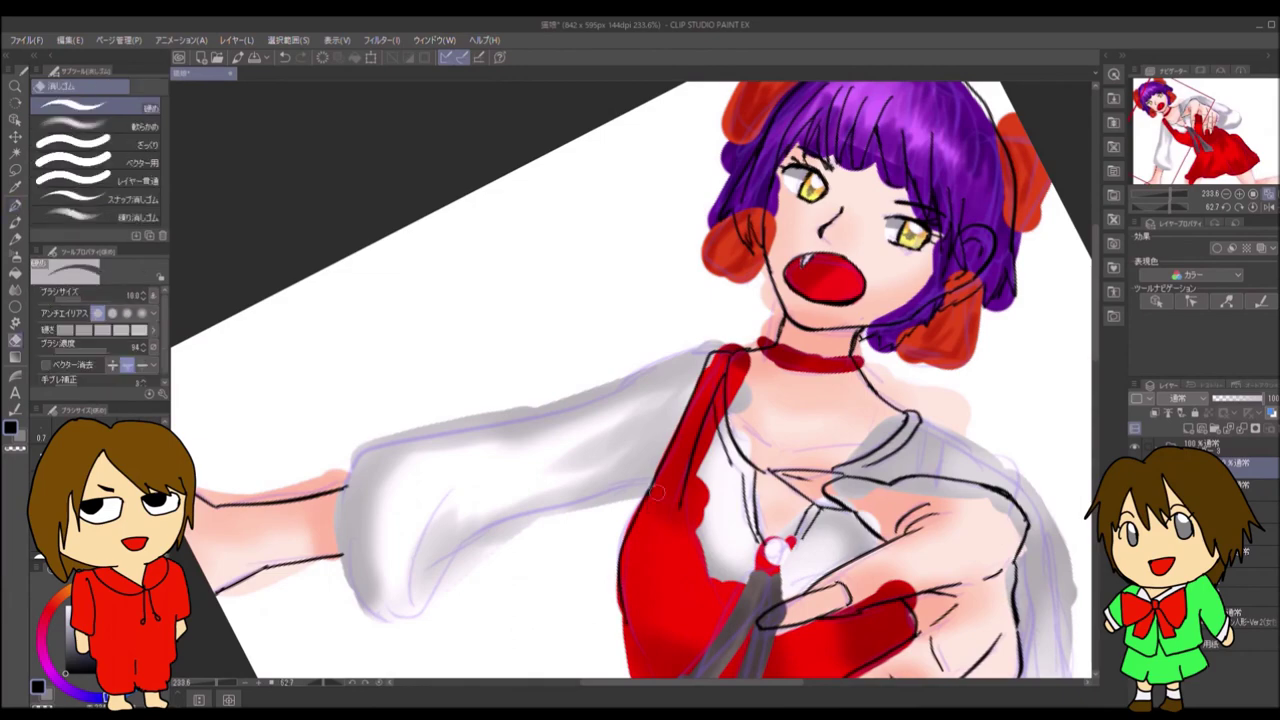
- Ink the side of the dress bodice and the supporting arm's loose sleeve with its folded cuff
left_click_drag(876, 460, 32, 436)
left_click(15, 204)
left_click_drag(598, 194, 615, 566)
mouse_move(712, 288)
left_mouse_down()
mouse_move(712, 352)
mouse_move(745, 488)
left_mouse_up()
key("shift+space")
mouse_move(800, 450)
left_mouse_down()
mouse_move(916, 462)
mouse_move(700, 330)
left_mouse_up()
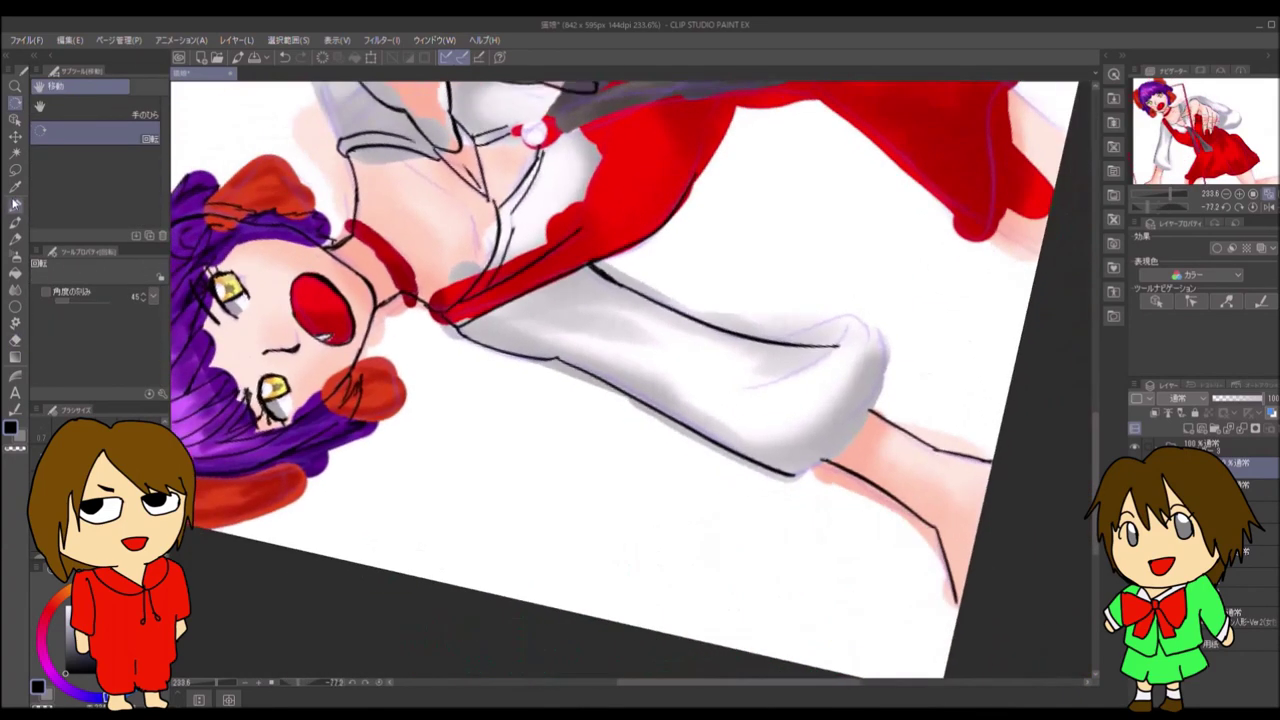
left_click_drag(883, 487, 588, 283)
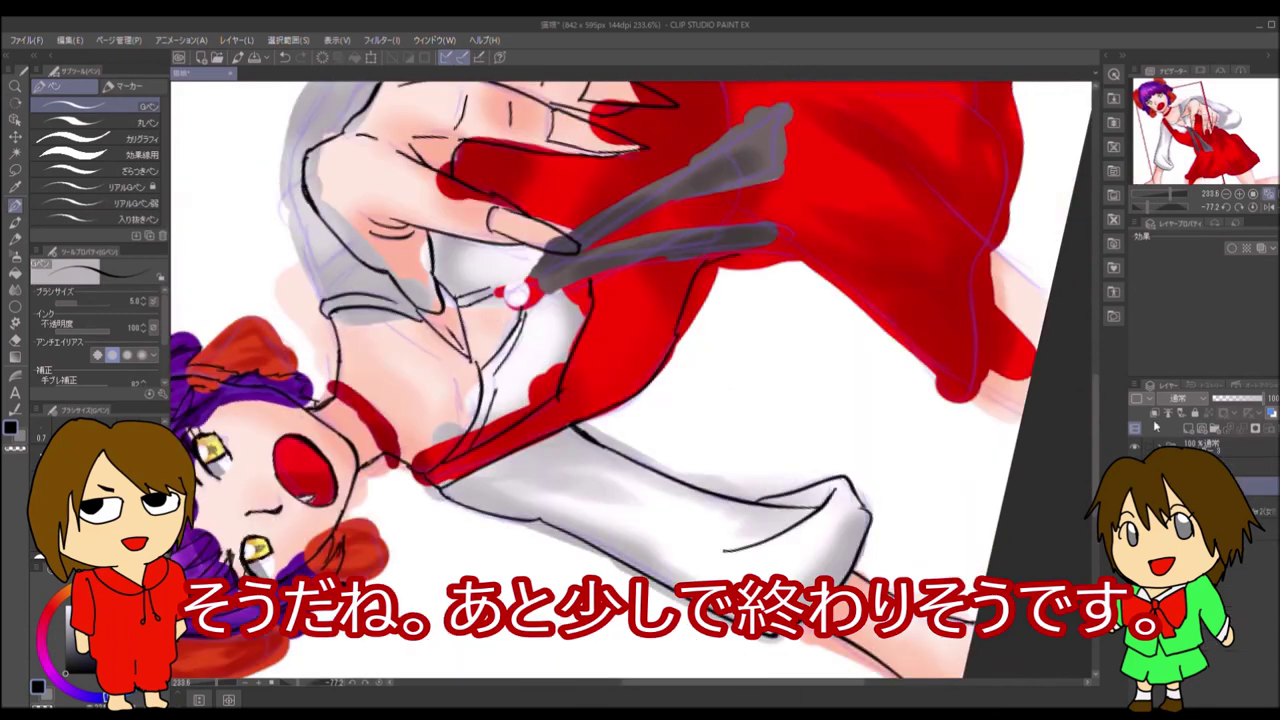
- Block in the missing red dress strap on the outstretched arm's shoulder with the marker
key("shift+p")
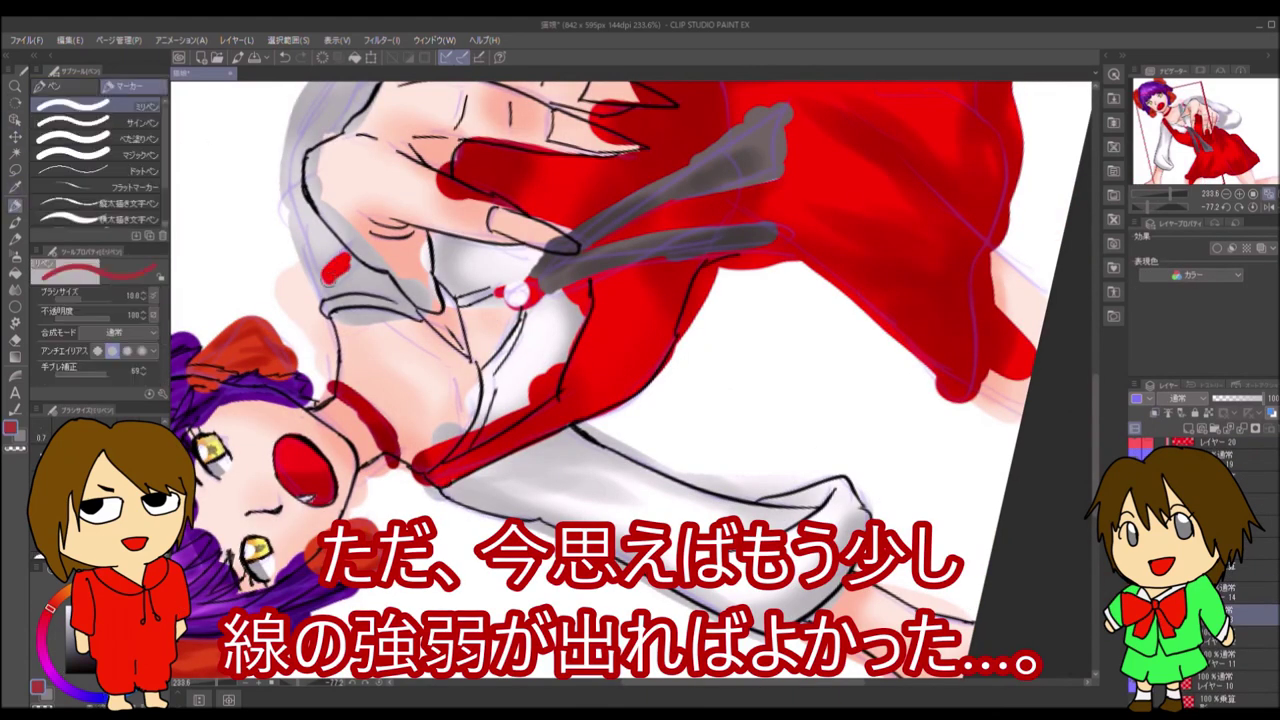
key("b")
left_click_drag(424, 226, 446, 256)
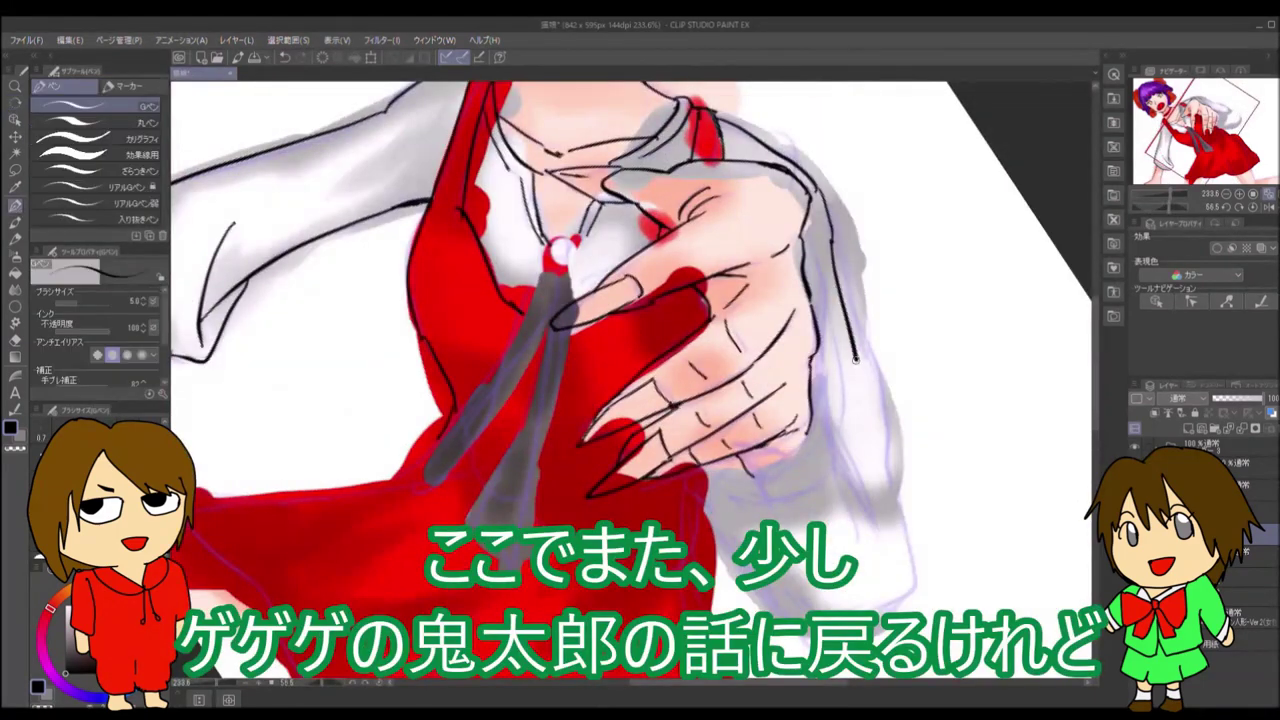
- Ink the puffed sleeve of the outstretched arm with its fold lines using the G-pen
key("r")
left_click_drag(855, 358, 662, 155)
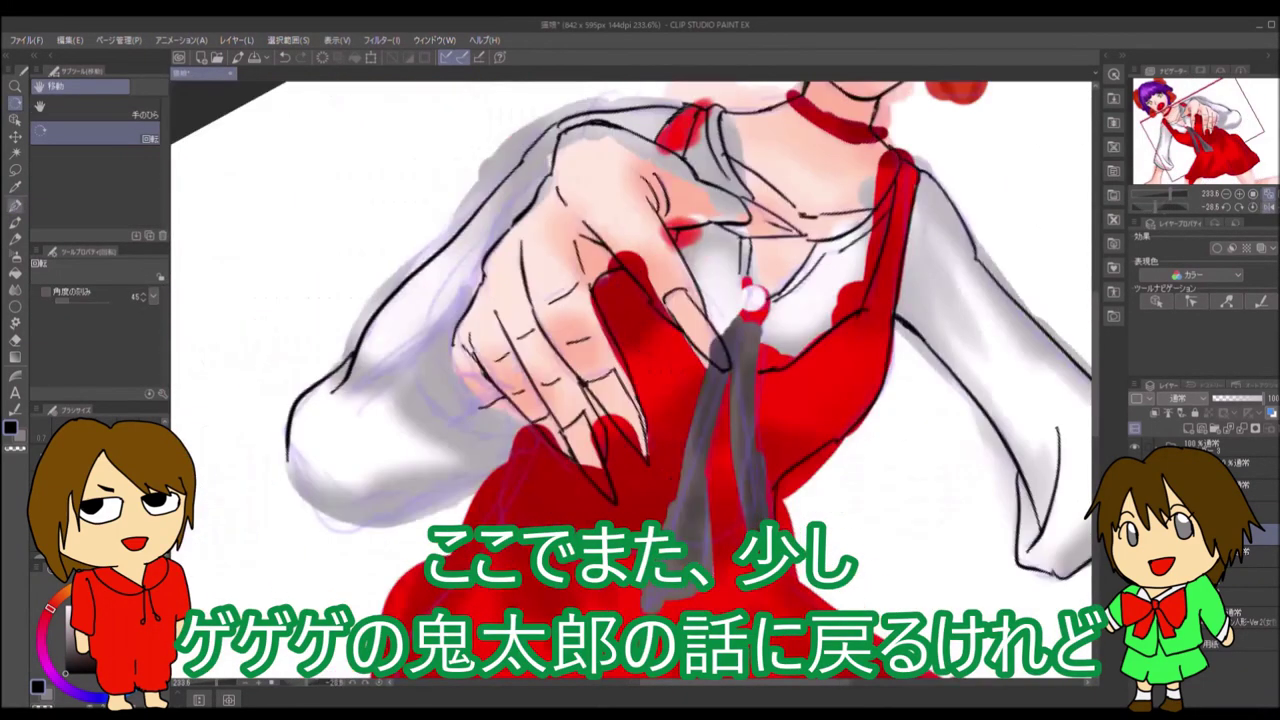
key("p")
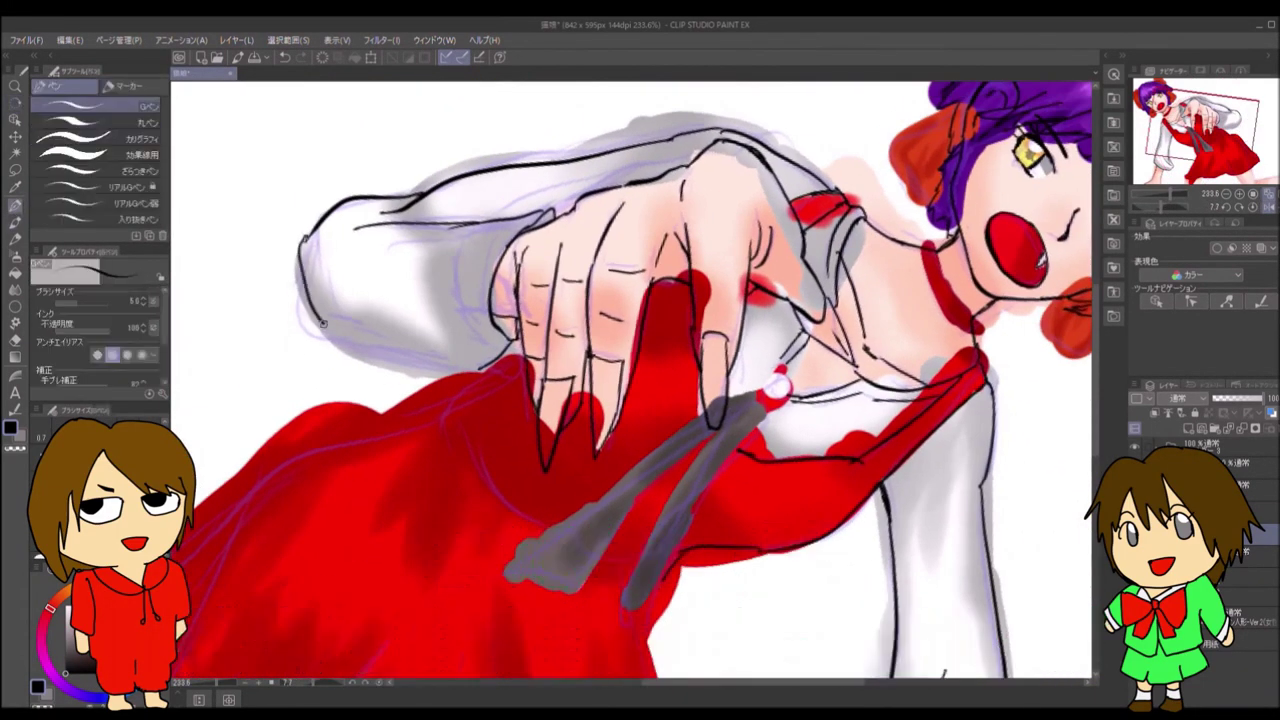
mouse_move(612, 198)
left_mouse_down()
mouse_move(640, 190)
mouse_move(561, 219)
mouse_move(505, 290)
left_mouse_up()
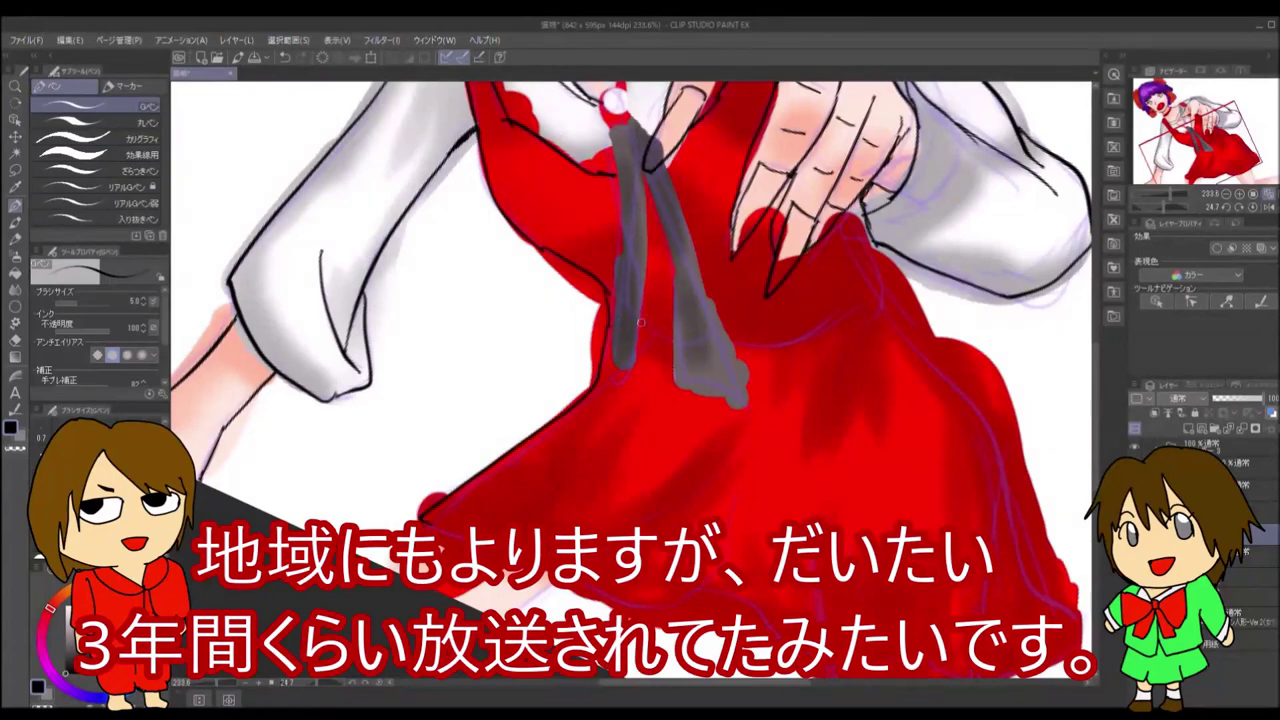
- Ink the waist creases, skirt outline and skirt folds of the red dress
left_click_drag(636, 326, 686, 322)
left_click_drag(845, 266, 763, 325)
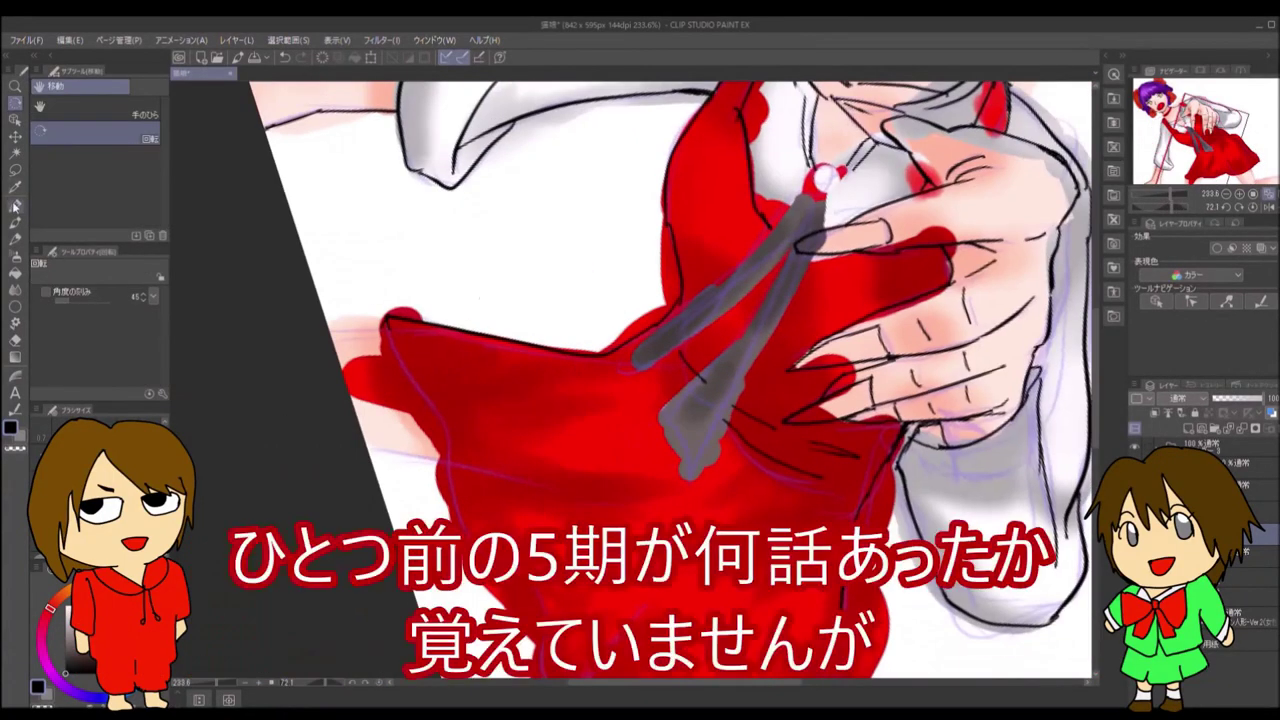
left_click_drag(823, 177, 403, 228)
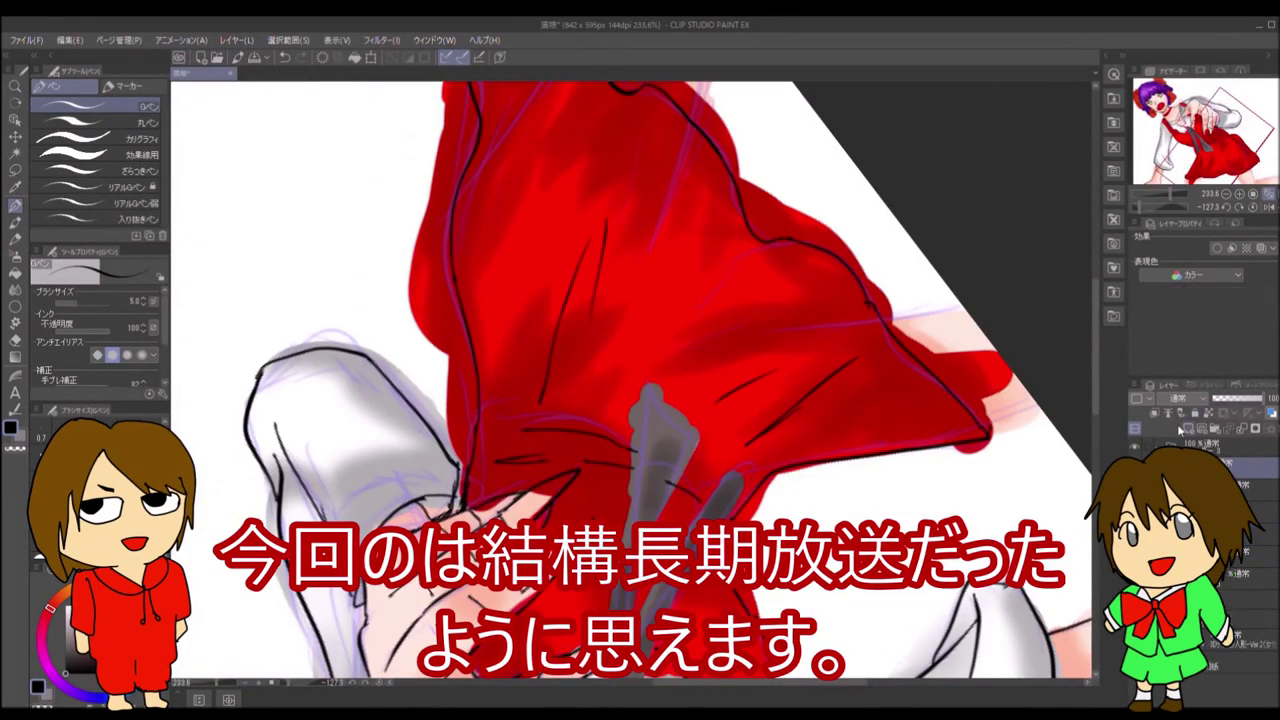
- Ink the two hanging tails of the grey chest ribbon in black
scroll(630, 380, "down", 3)
left_click_drag(670, 470, 755, 275)
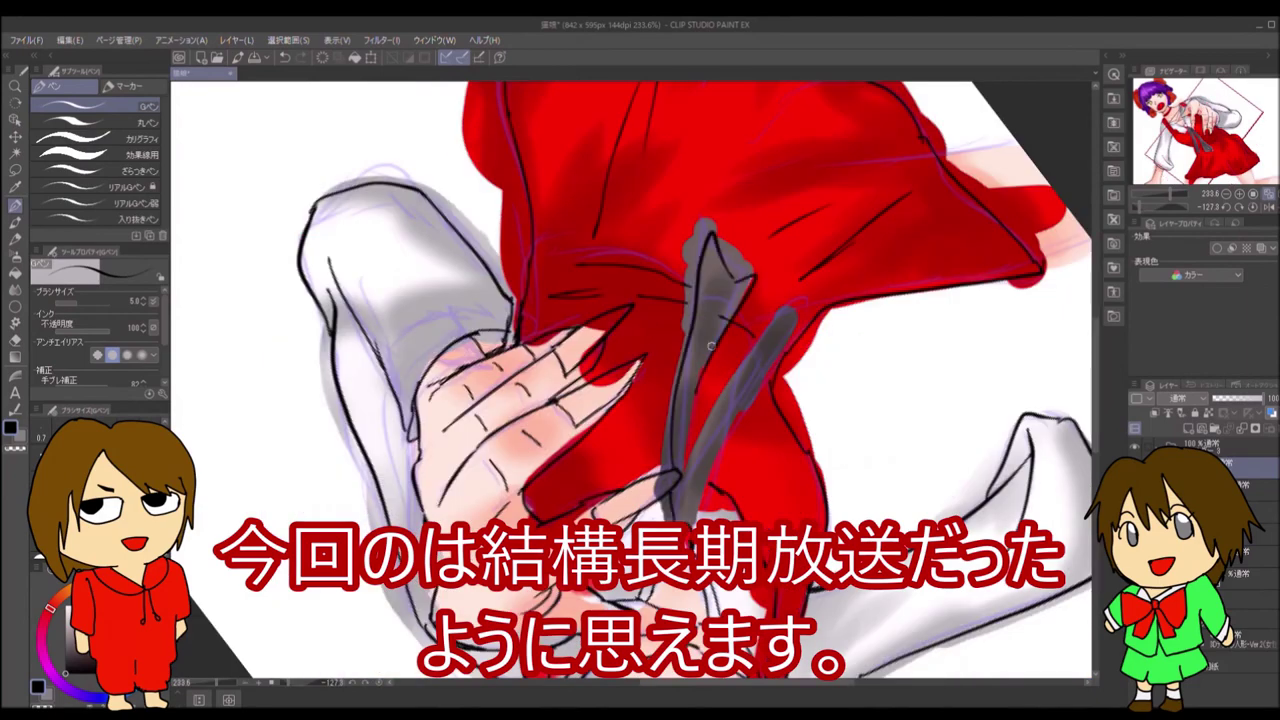
left_click_drag(704, 366, 684, 474)
left_click_drag(732, 400, 769, 349)
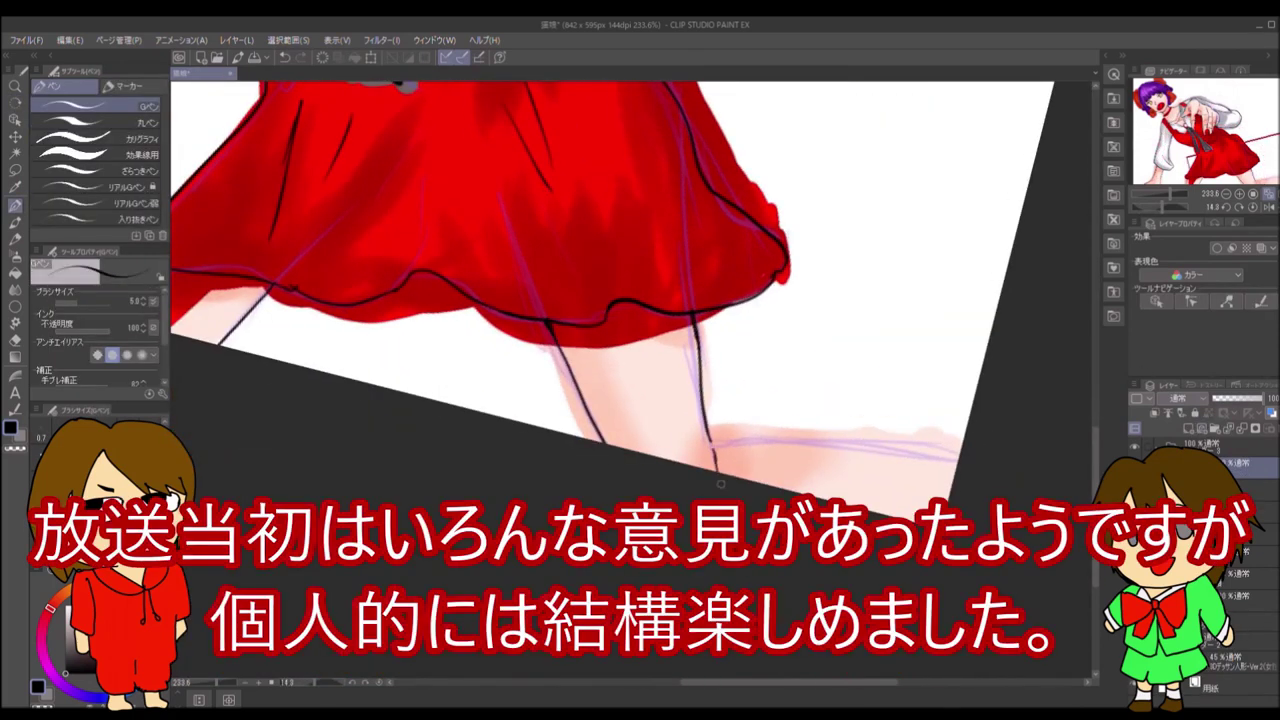
- Finish inking the legs below the skirt hem
key("shift+space")
left_click_drag(757, 409, 614, 440)
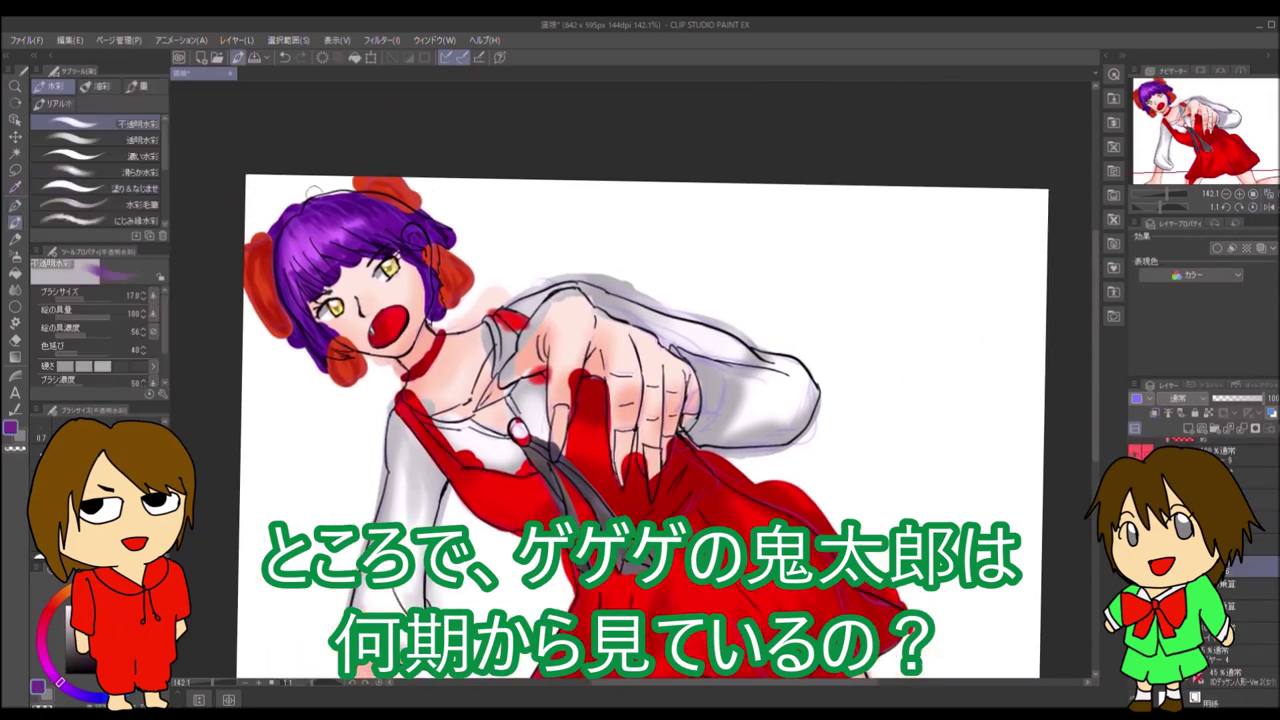
- Fill the gap at the top of the hair with purple opaque watercolor and the gaps in the dress with red
left_click_drag(312, 190, 340, 200)
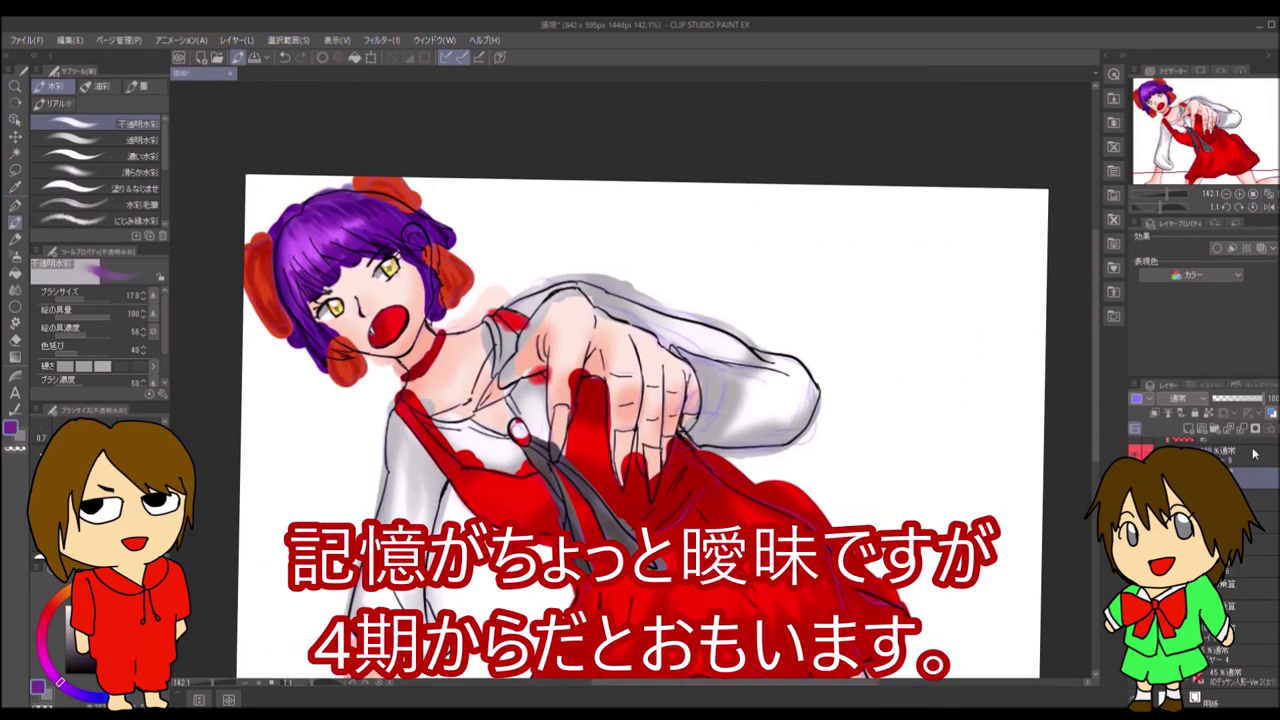
left_click(515, 345, "alt")
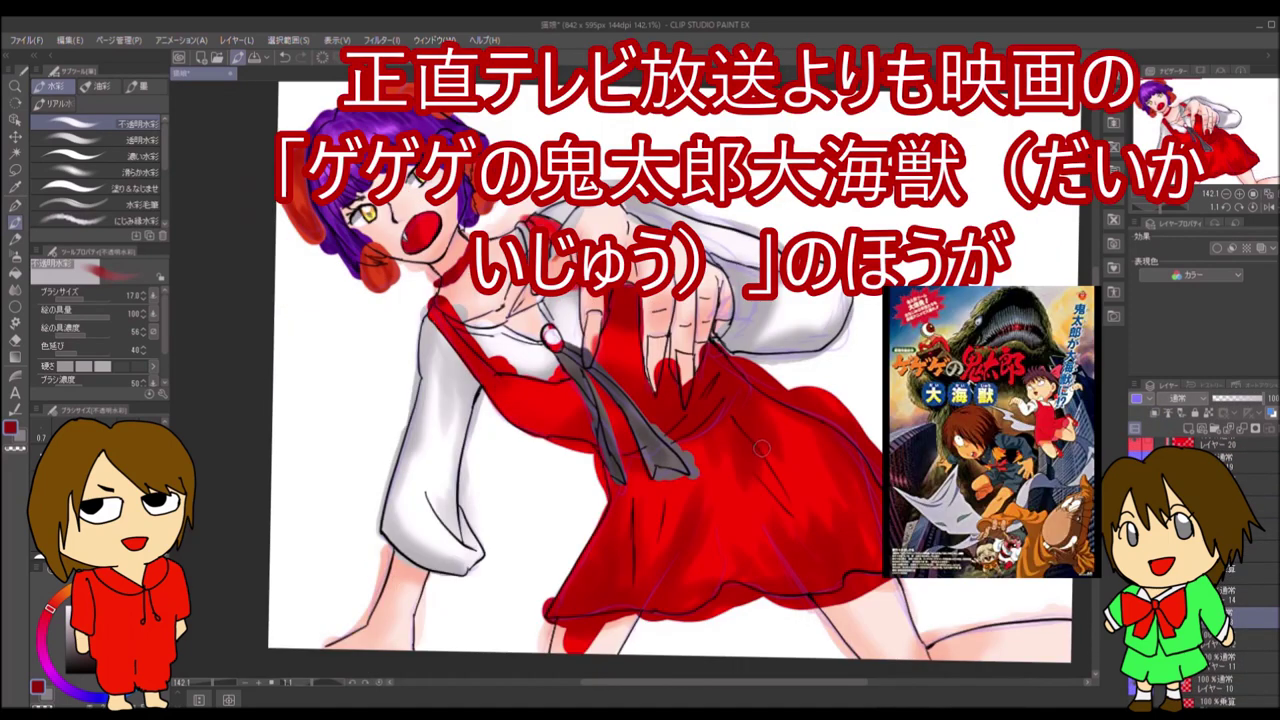
scroll(1268, 591, "down", 3)
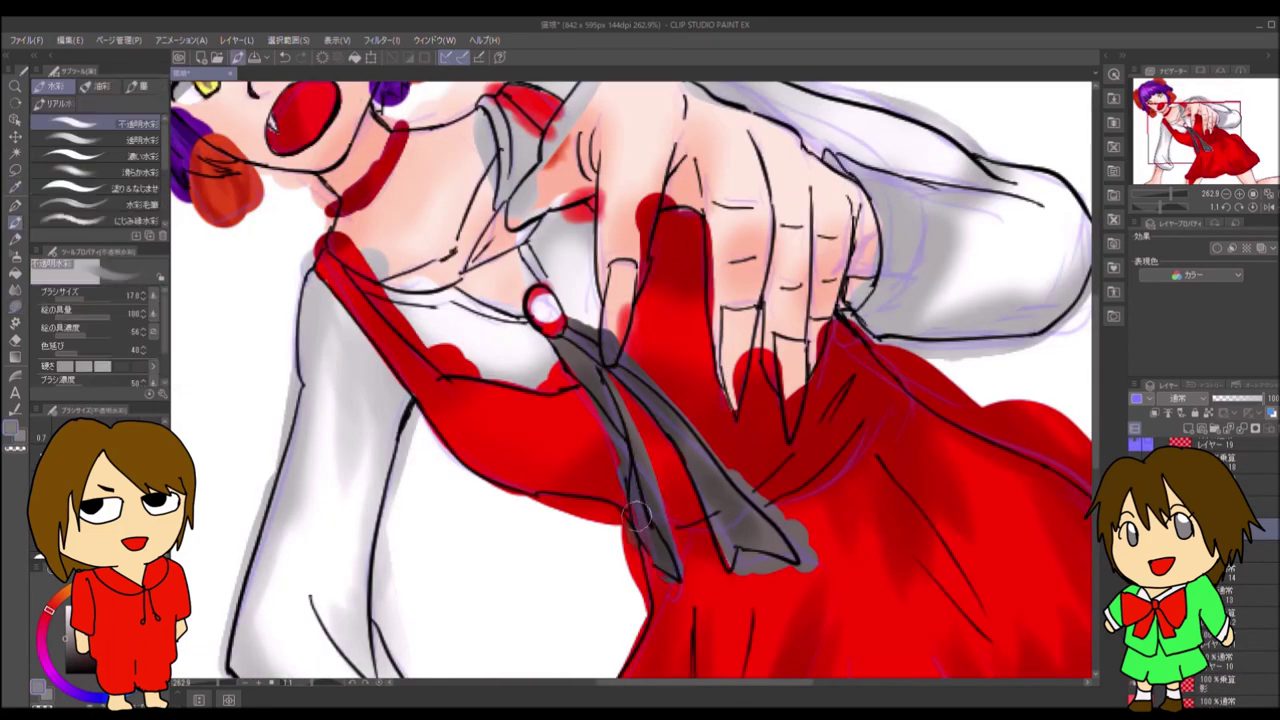
- Lasso-erase the grey color overflowing the outlines of the chest ribbon's two hanging tails
left_click(17, 306)
left_click_drag(601, 350, 630, 467)
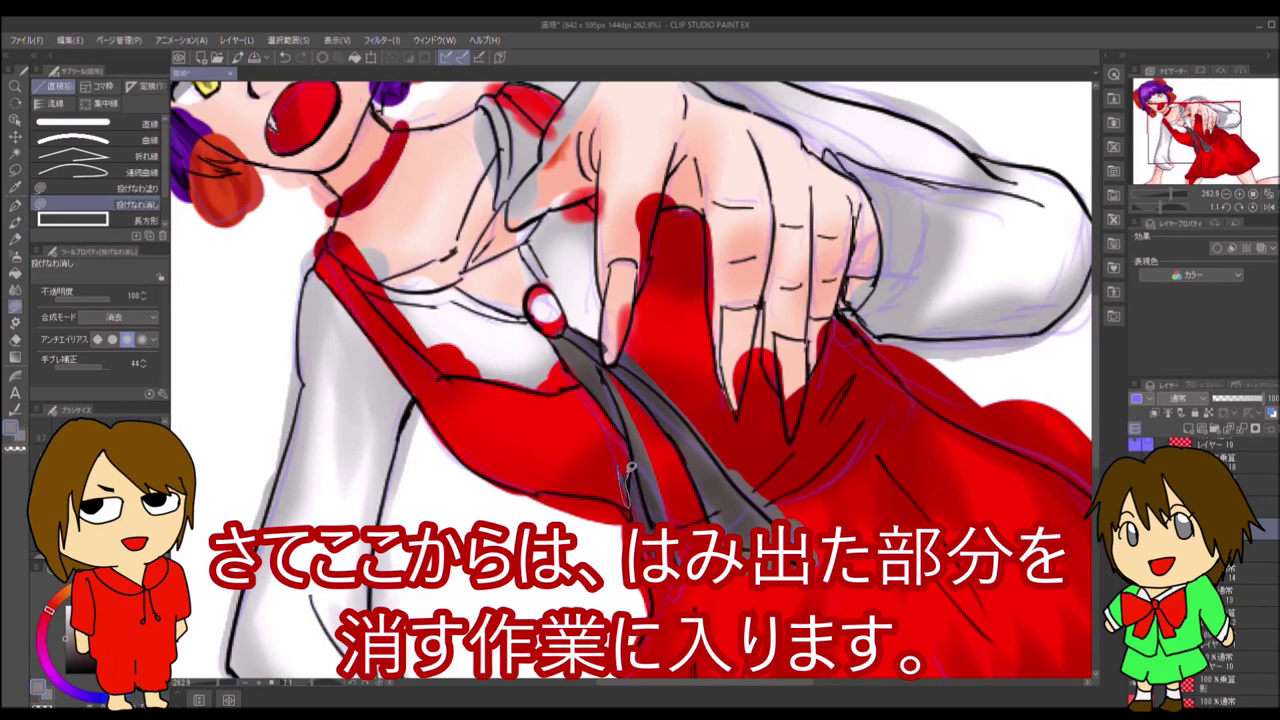
left_click_drag(645, 522, 608, 372)
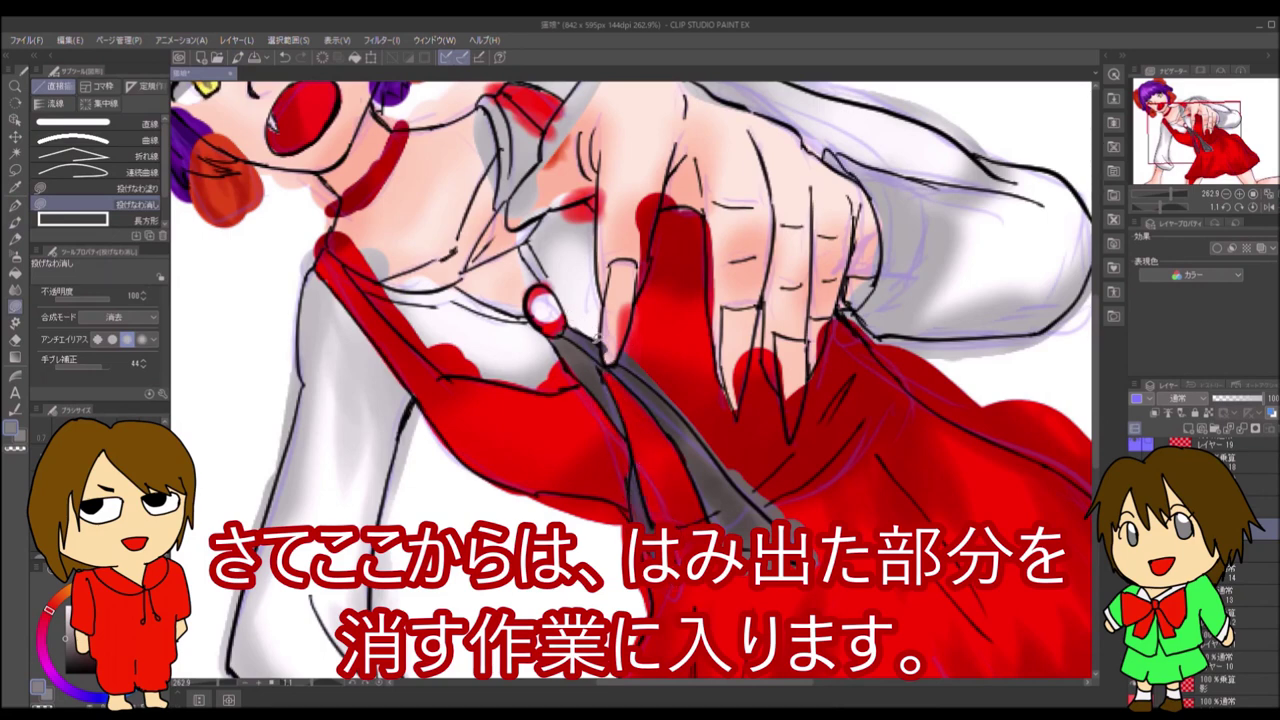
left_click_drag(690, 425, 755, 500)
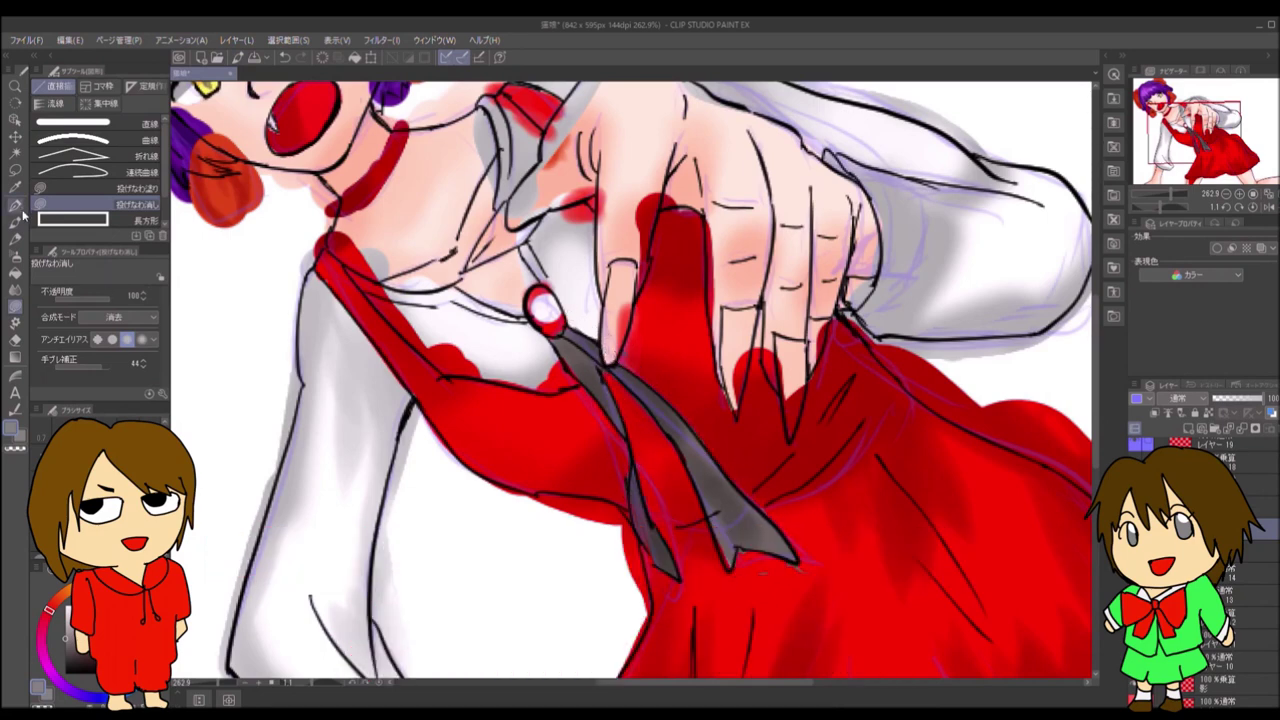
- Erase the red overflow around the dress neckline, shoulder strap and the fingers of the reaching hand
key("e")
key("u")
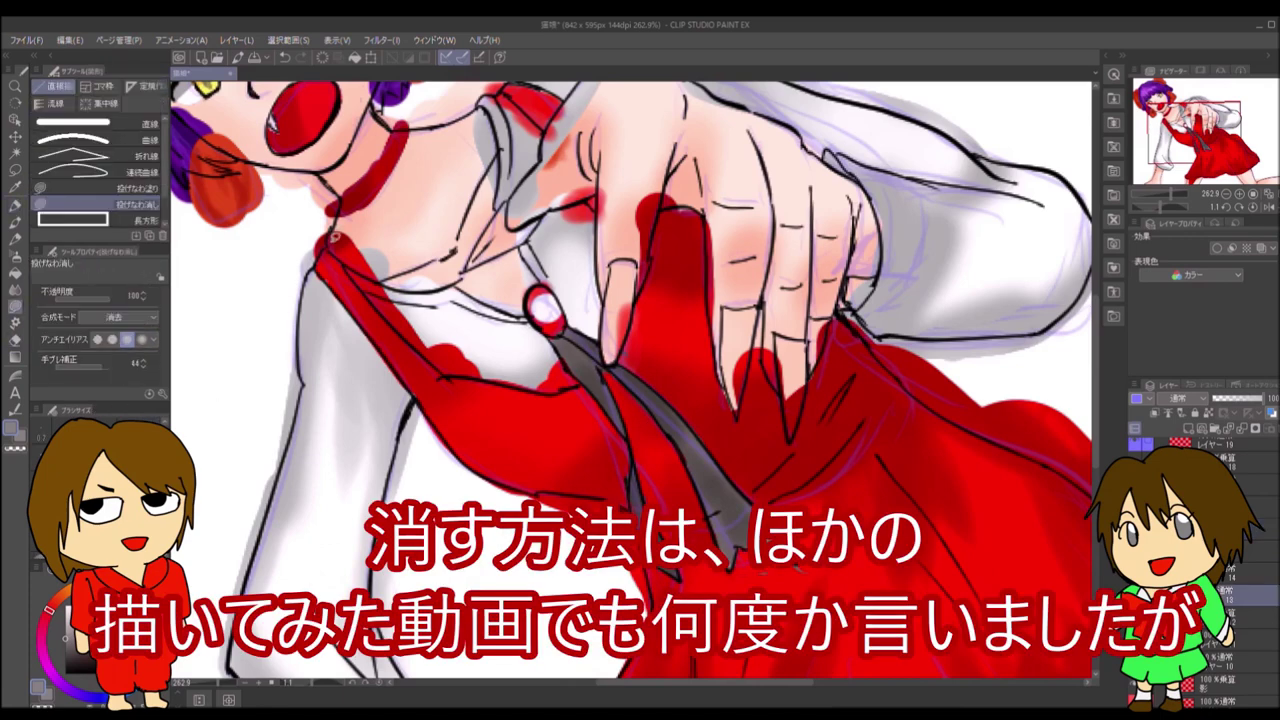
left_click_drag(460, 378, 314, 253)
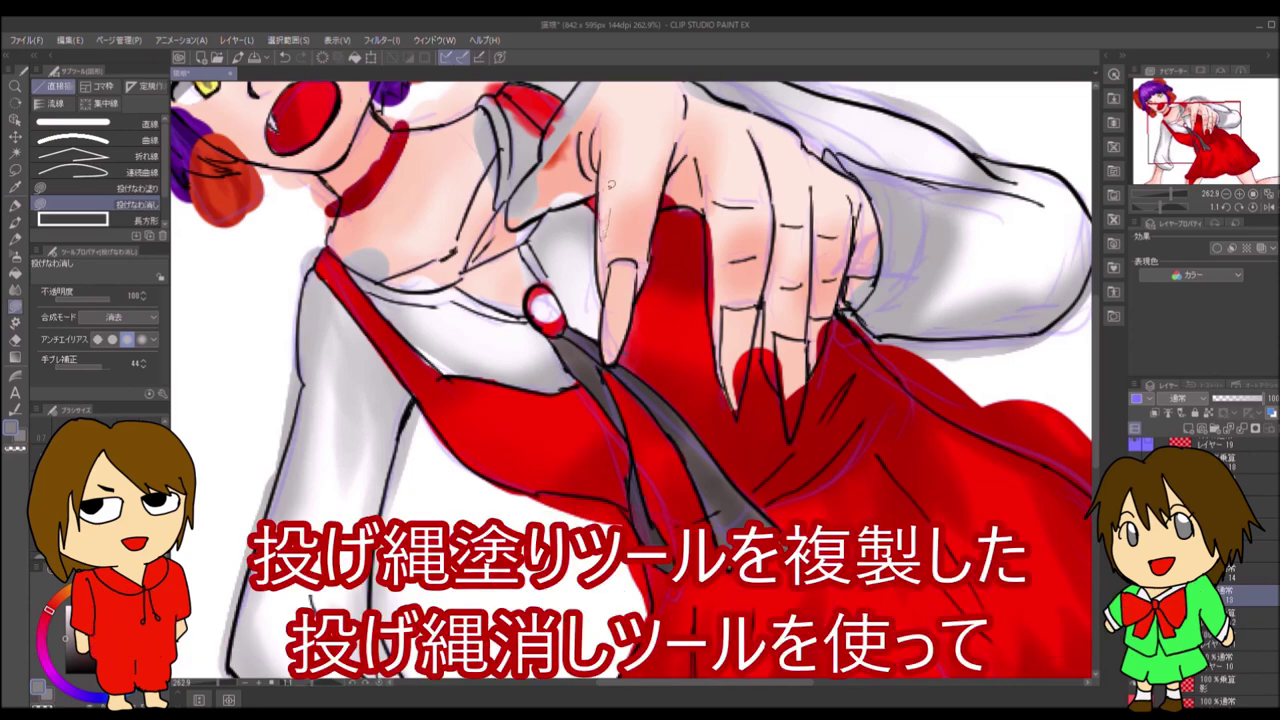
key("p")
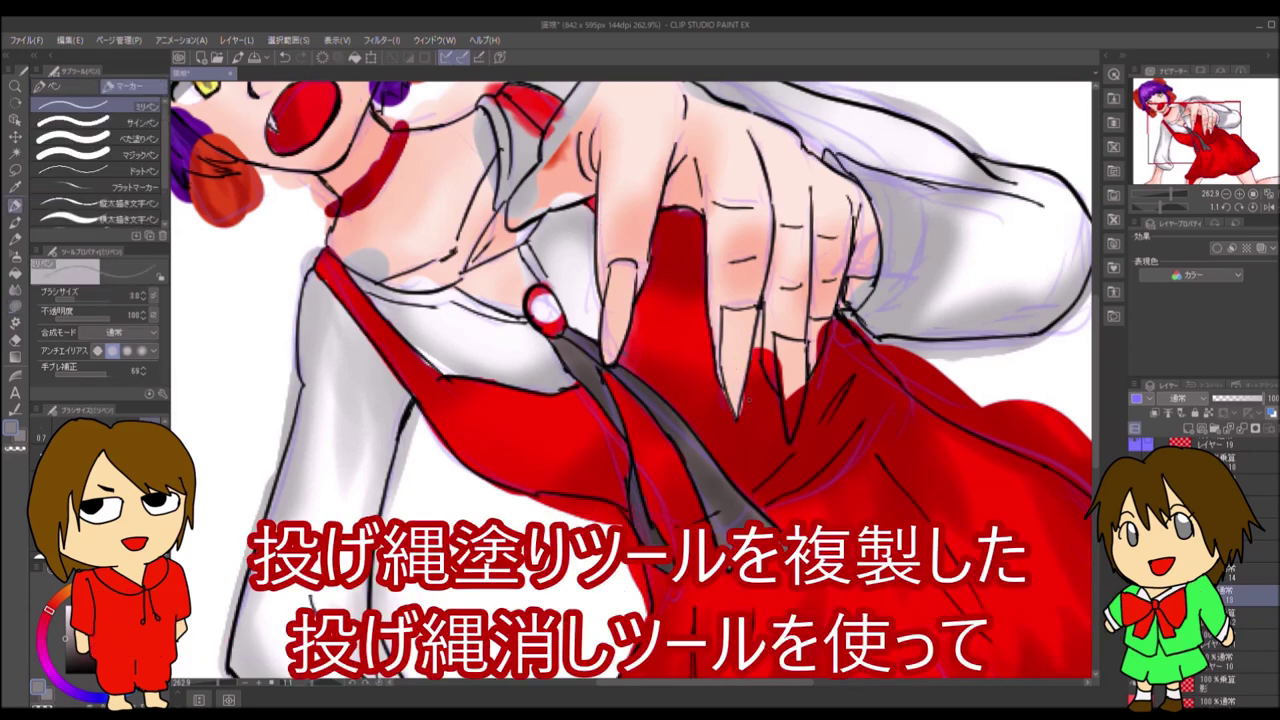
key("u")
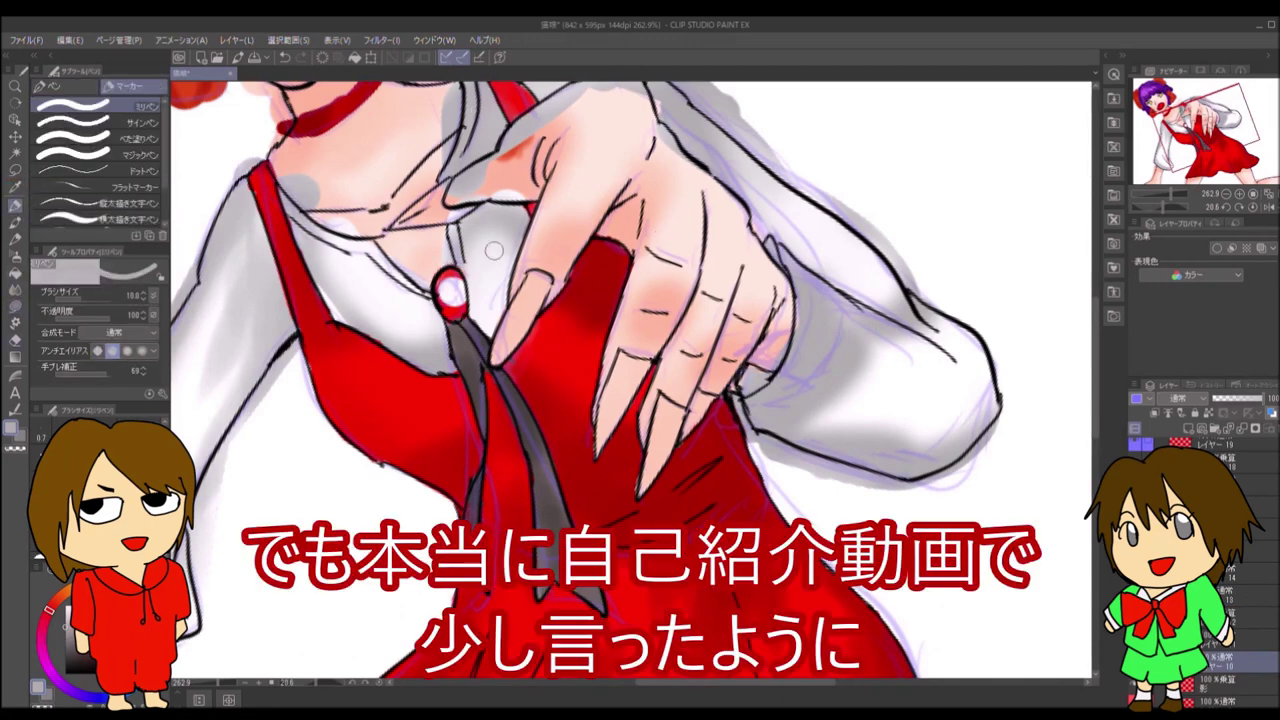
- Erase the grey shirt color overflowing onto the neck base and the skin beside the reaching hand's thumb
key("u")
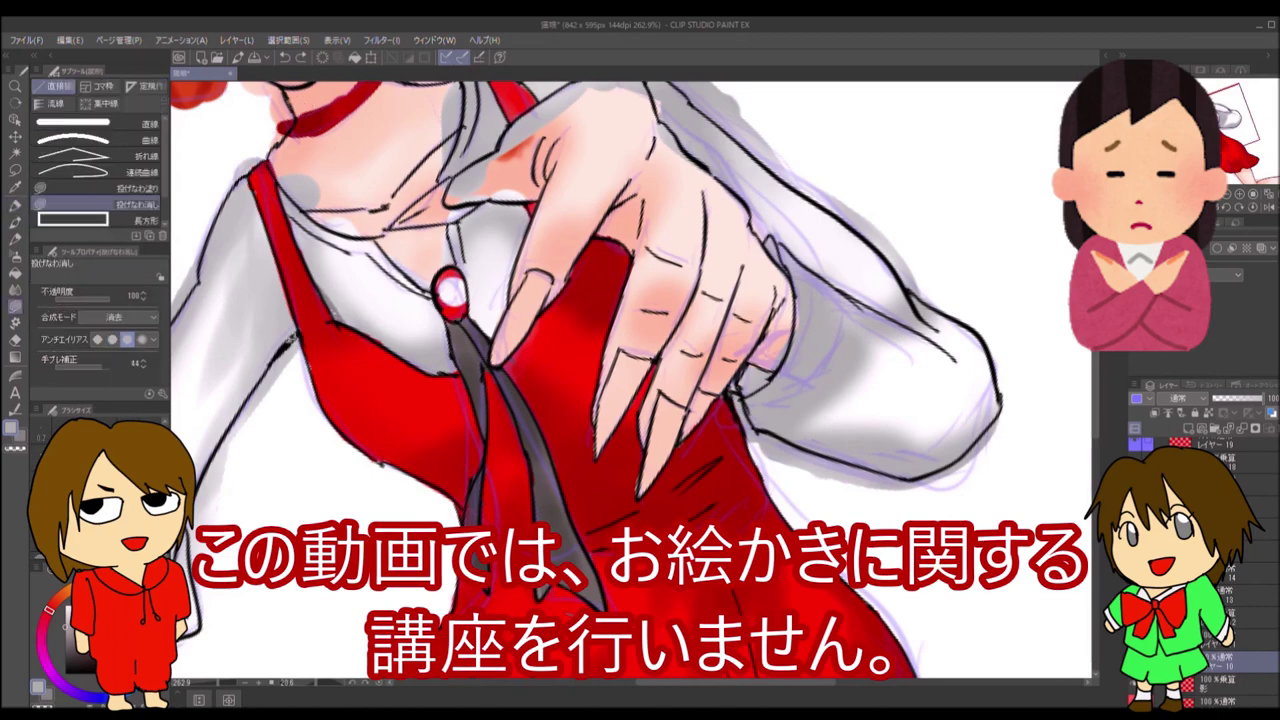
left_click_drag(294, 170, 346, 197)
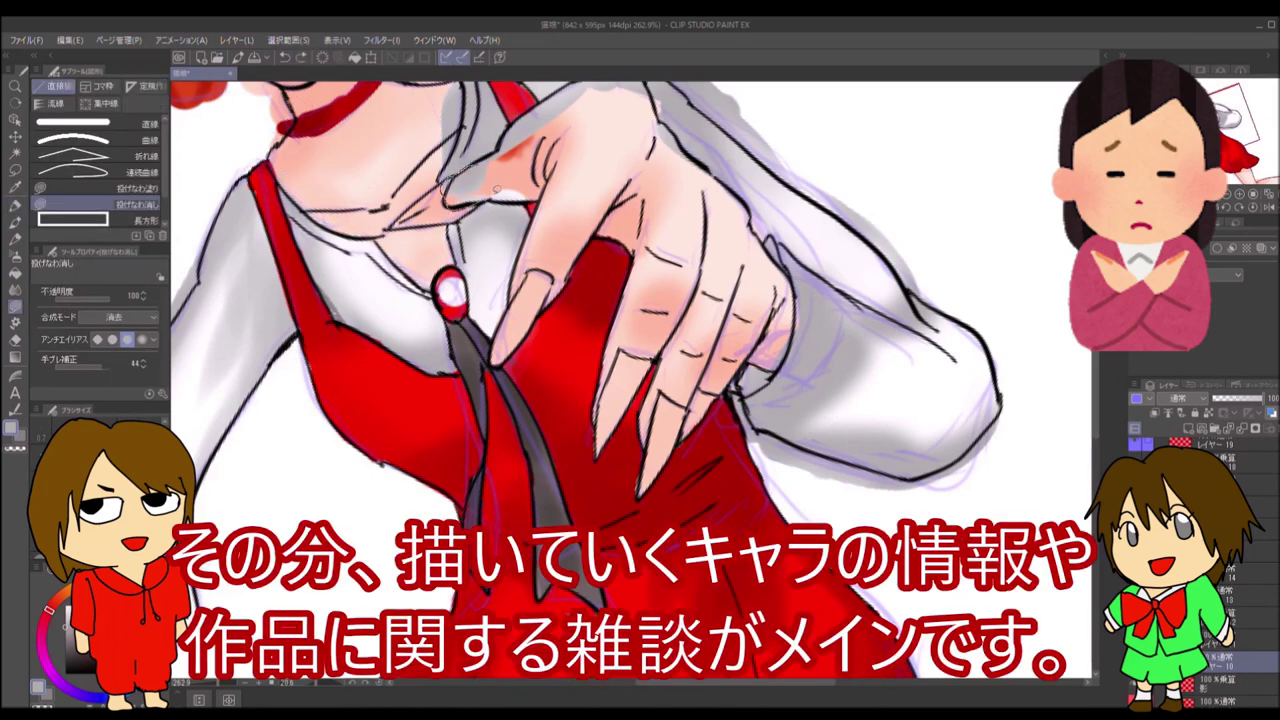
left_click_drag(445, 160, 490, 208)
- Lasso-erase the grey overflow outside the upper edge of the reaching arm's sleeve
scroll(612, 142, "up", 3)
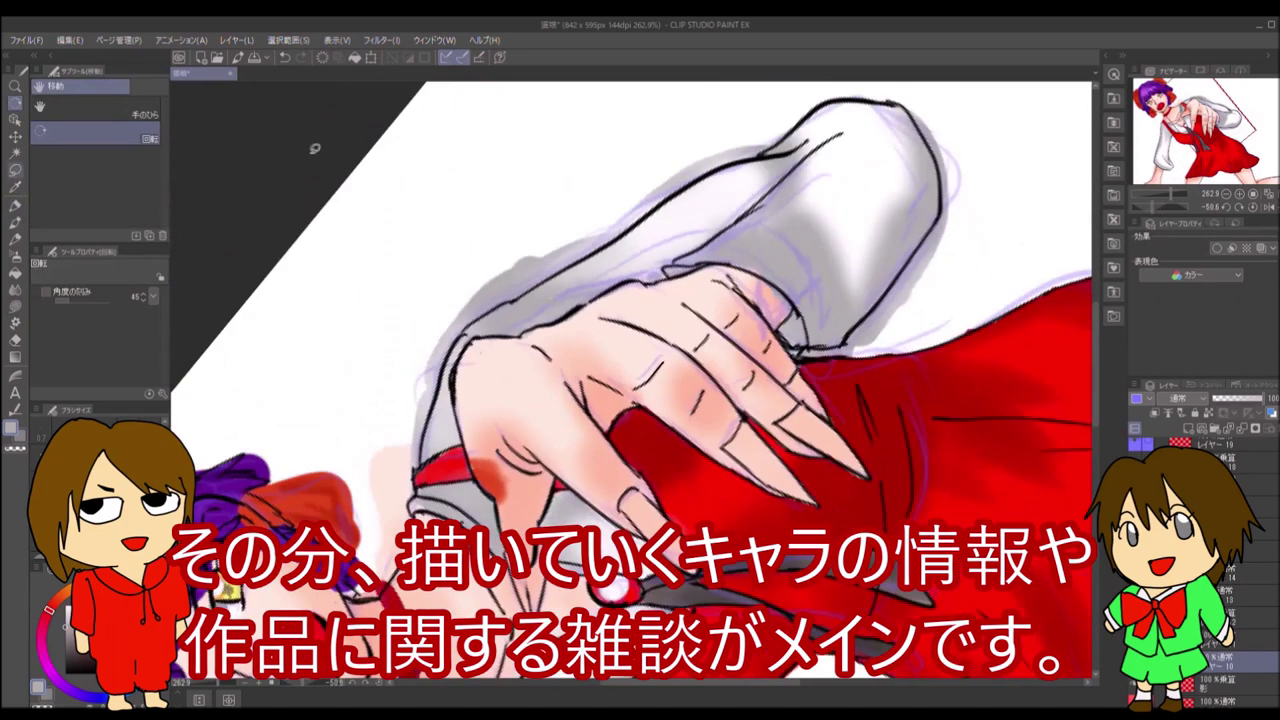
key("m")
left_click_drag(455, 305, 418, 468)
key("u")
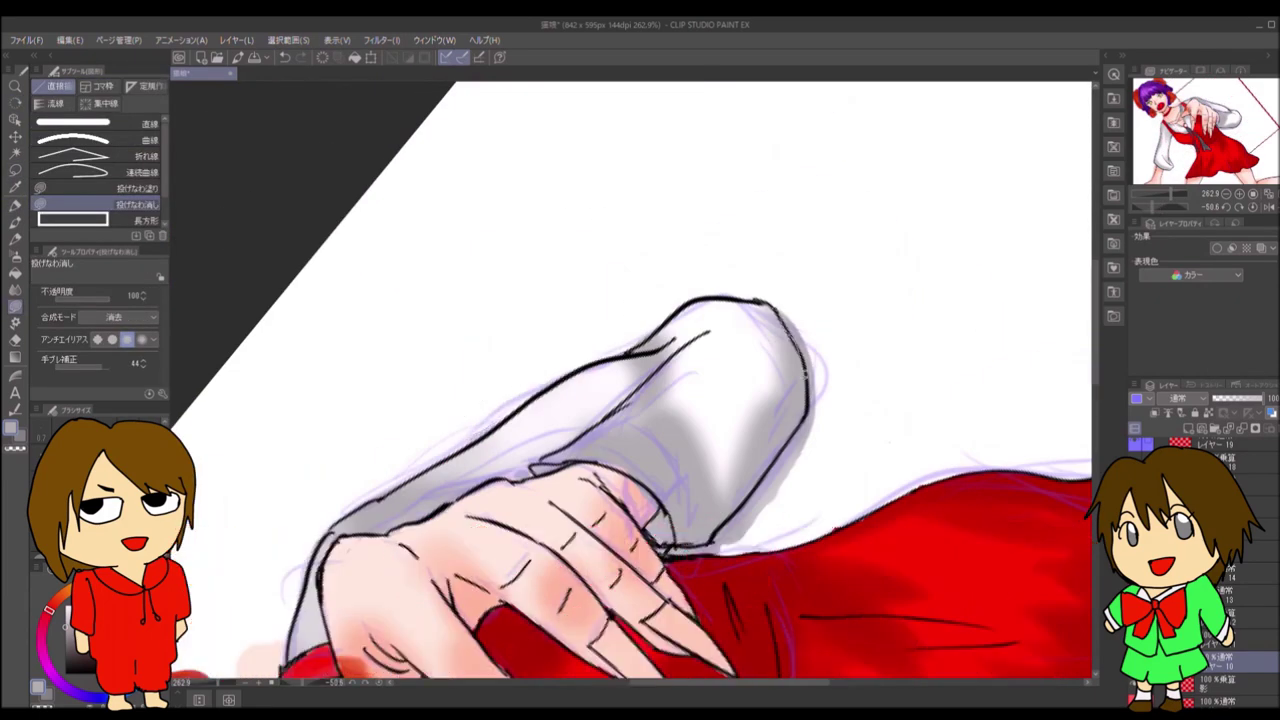
- Undo the last erase and clear the grey overflow around the elbow of the reaching arm's sleeve
key("ctrl+z")
key("p")
key("u")
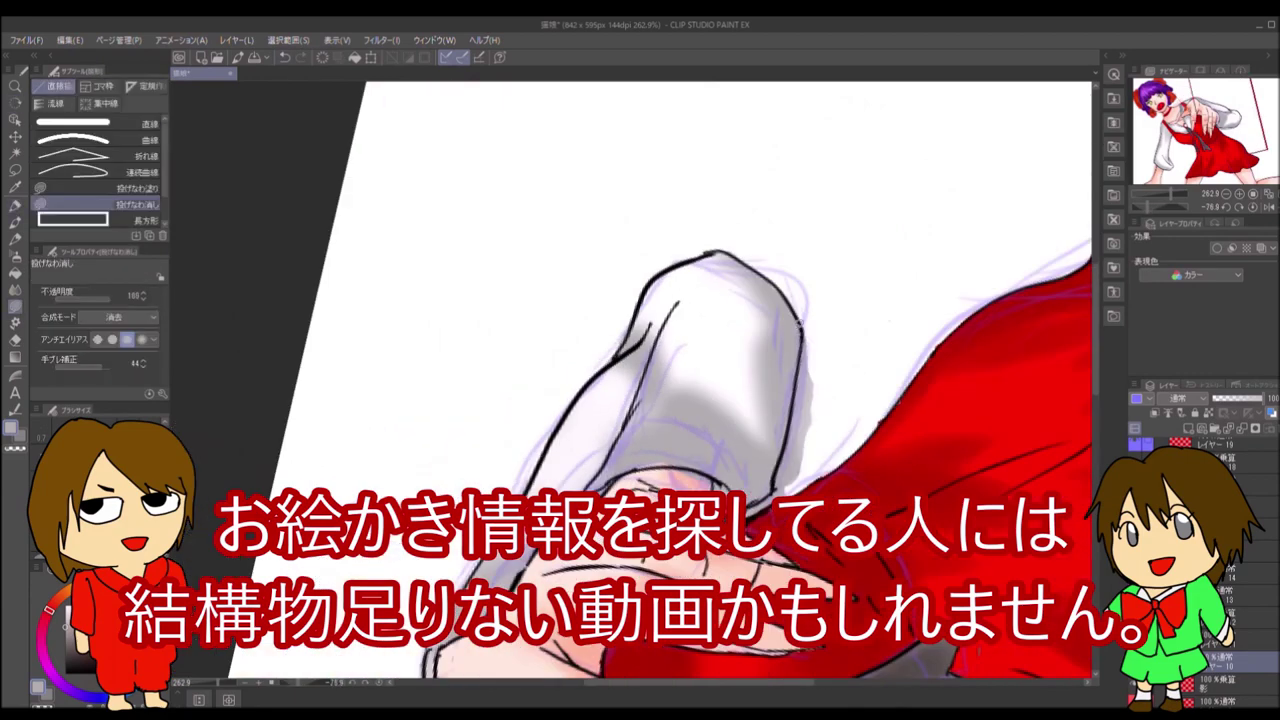
key("p")
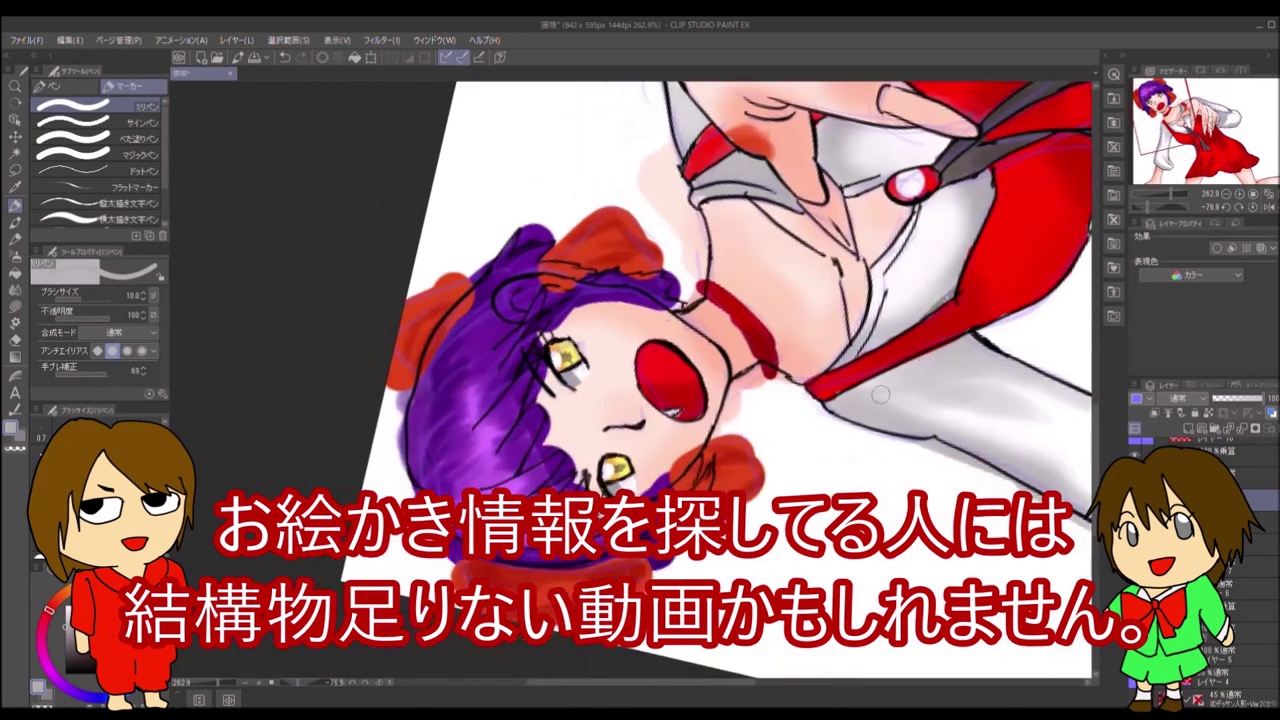
key("u")
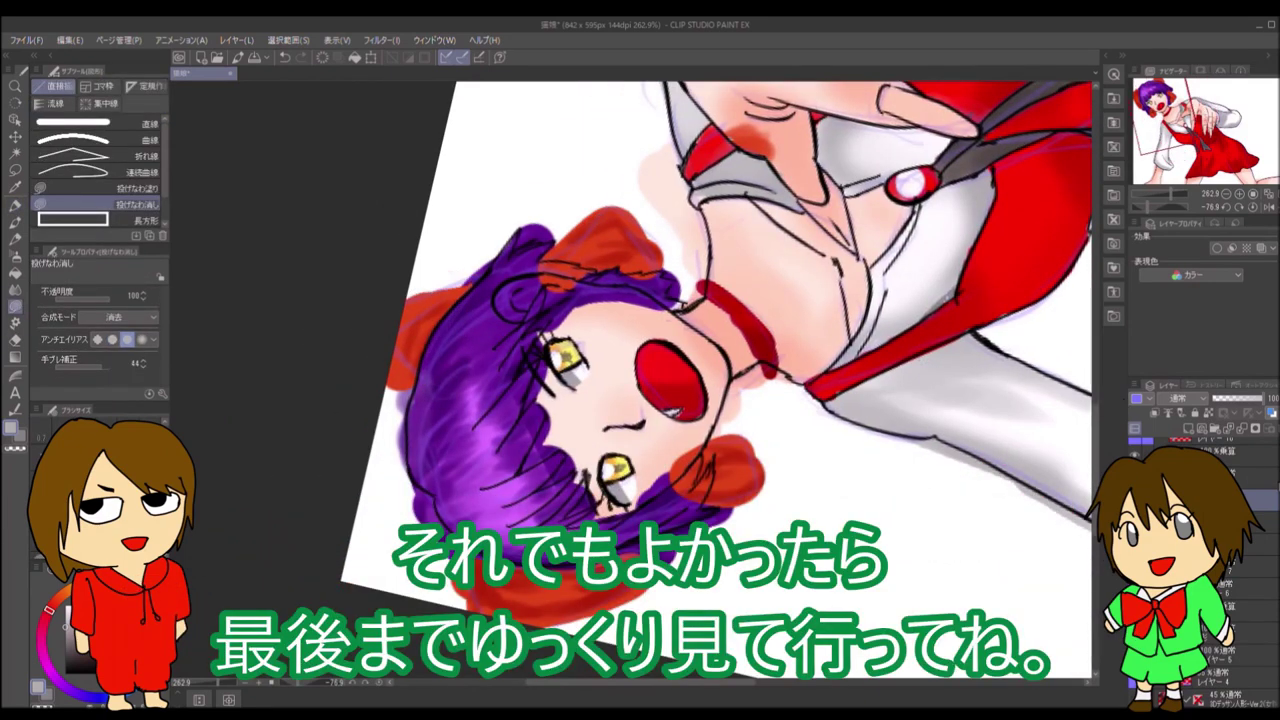
- Ink the missing corners of the red hair ribbons with the G-pen and fill their gaps with red opaque watercolor
key("p")
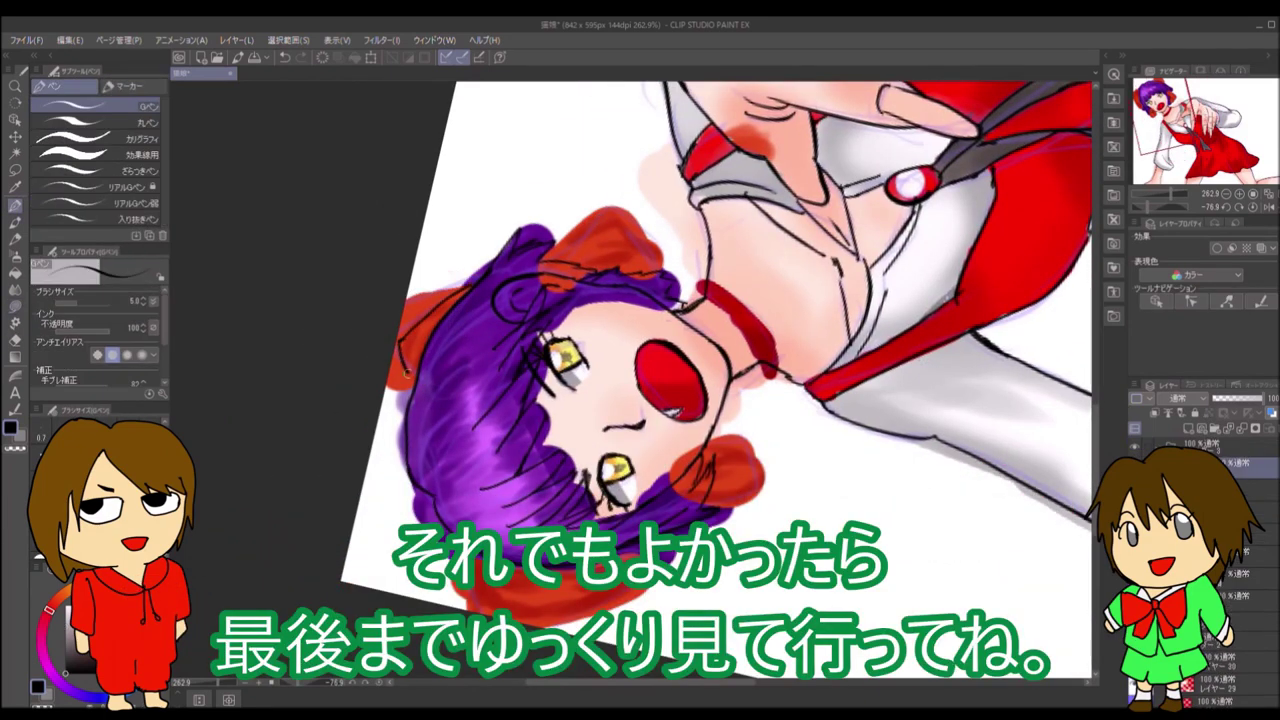
left_click_drag(700, 440, 765, 492)
left_click_drag(575, 232, 660, 265)
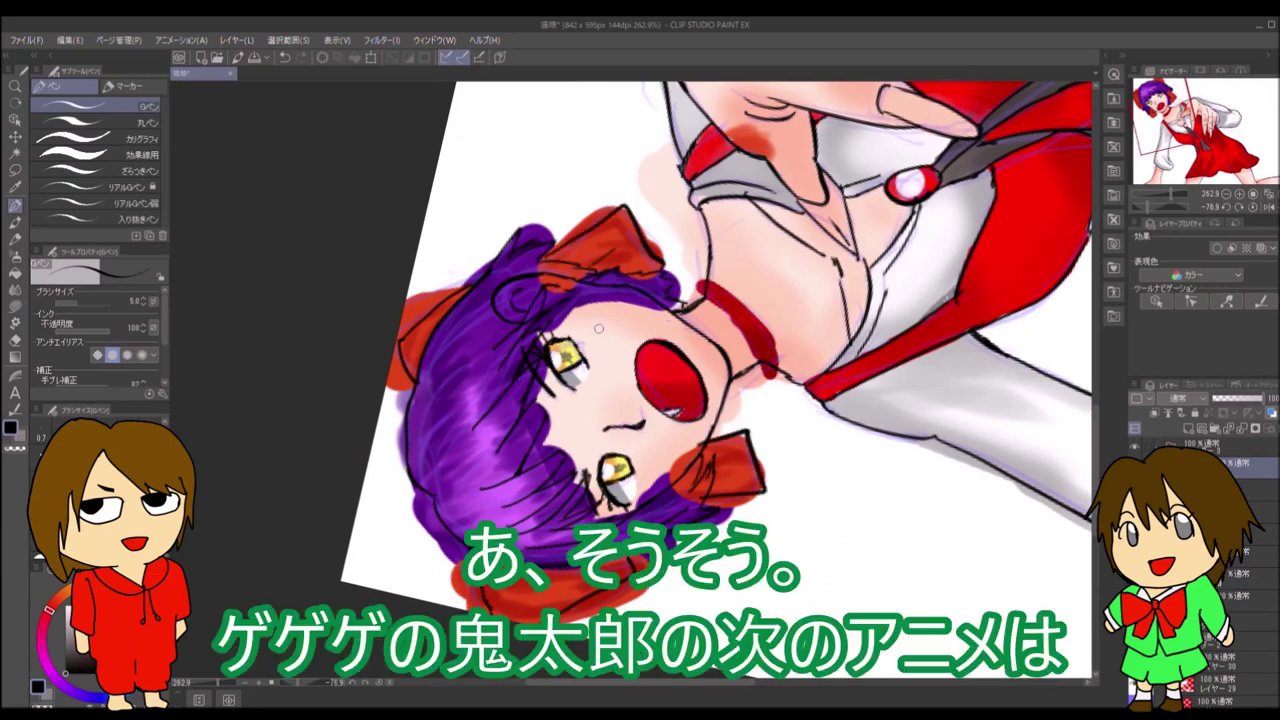
key("e")
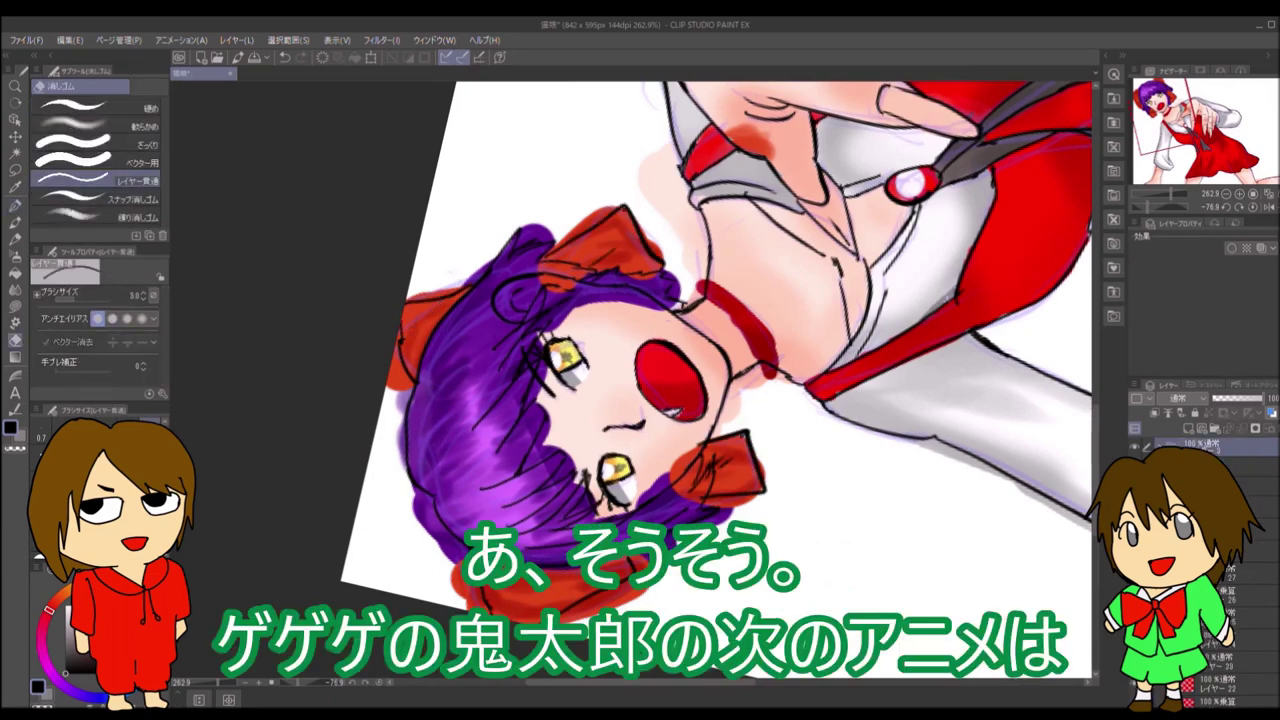
key("b")
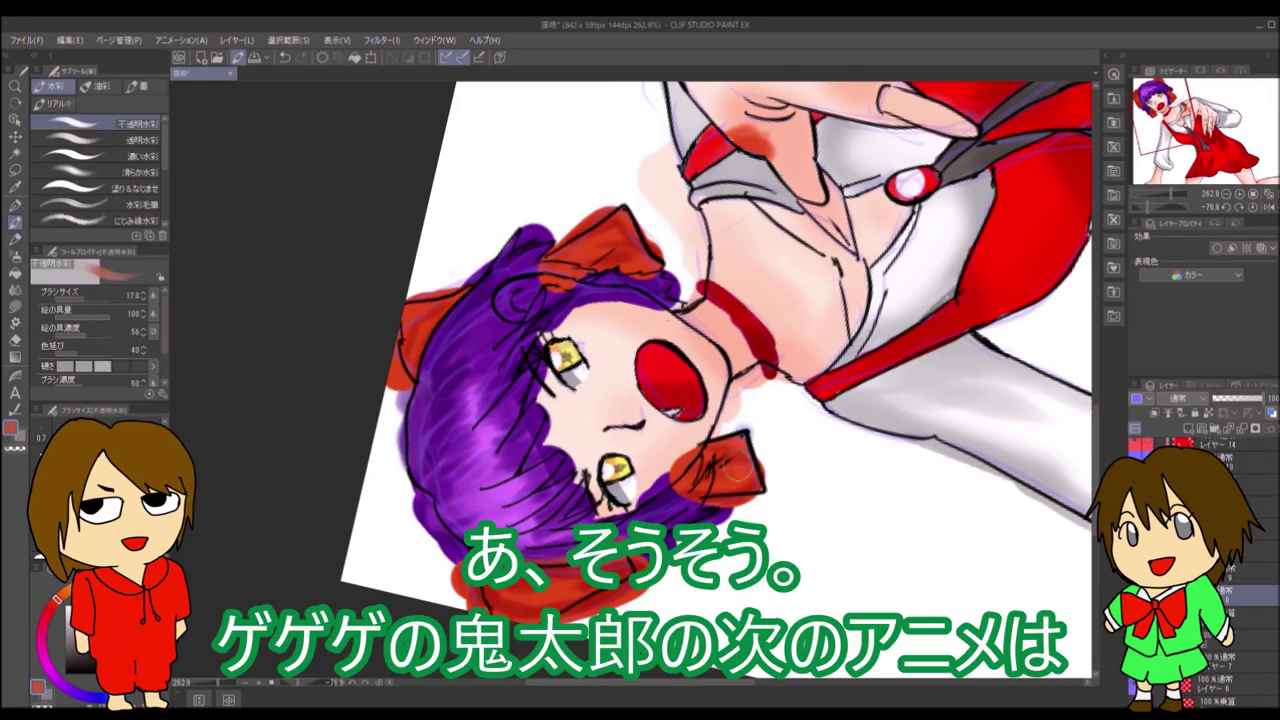
- Lasso-erase the red overflow around the hair ribbons, including the part covering the side hair
key("u")
key("u")
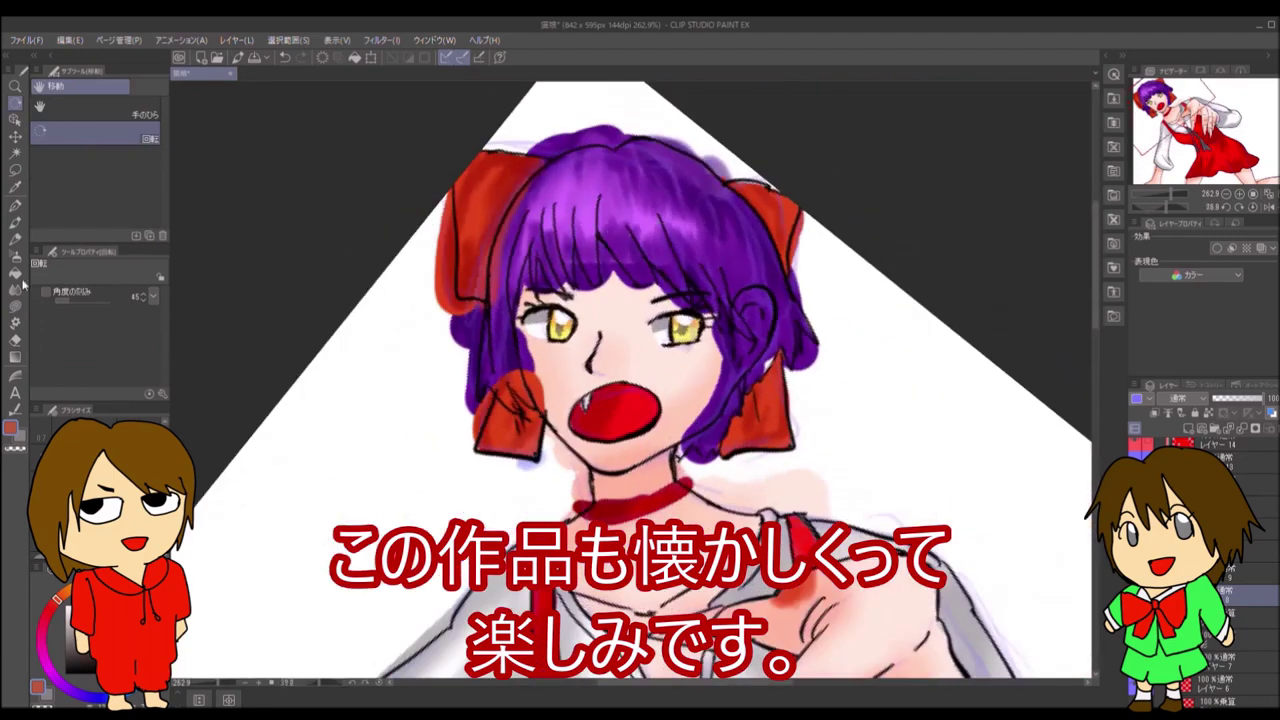
key("p")
key("u")
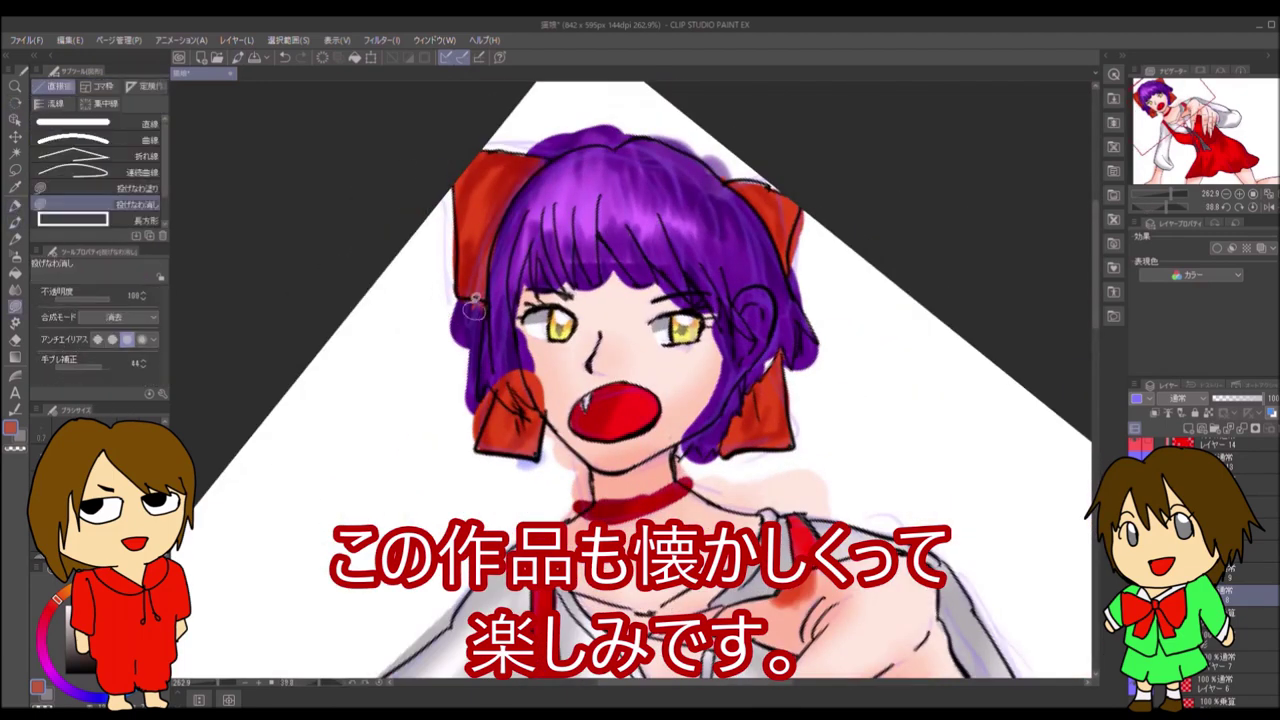
left_click_drag(505, 368, 516, 403)
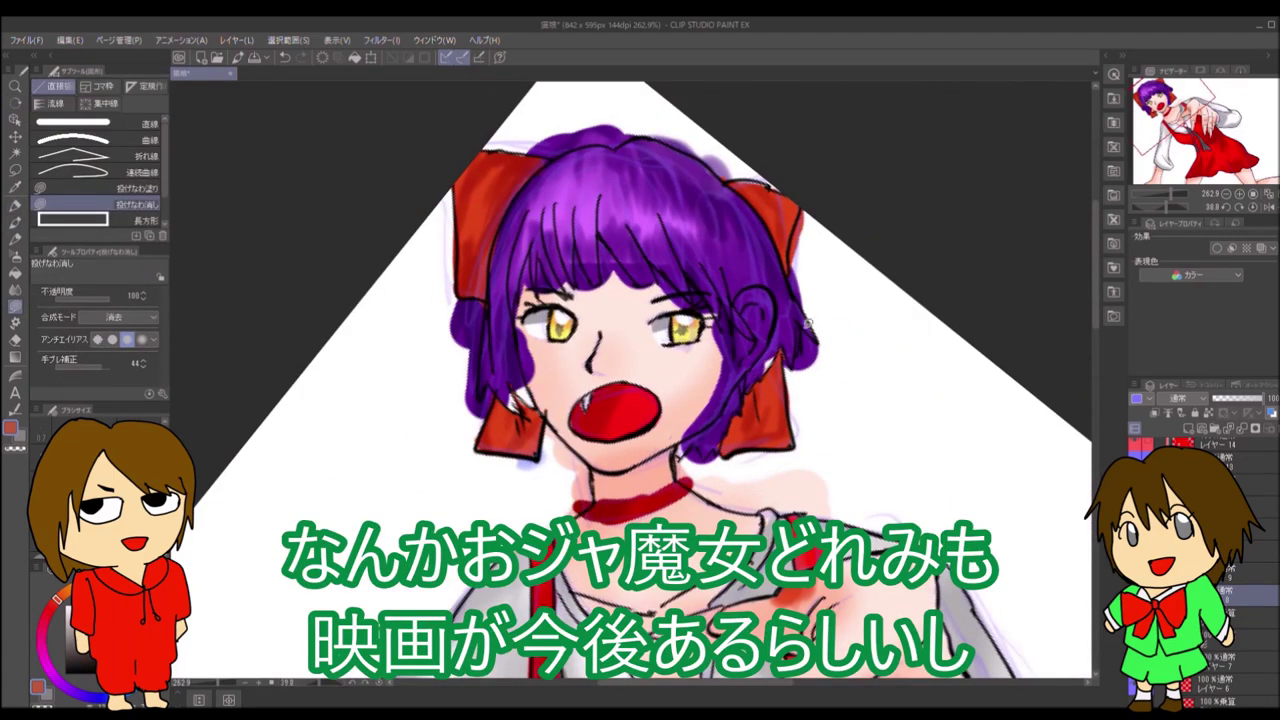
- Erase the purple overflow around the bangs, the side locks beside the face and the ear
key("p")
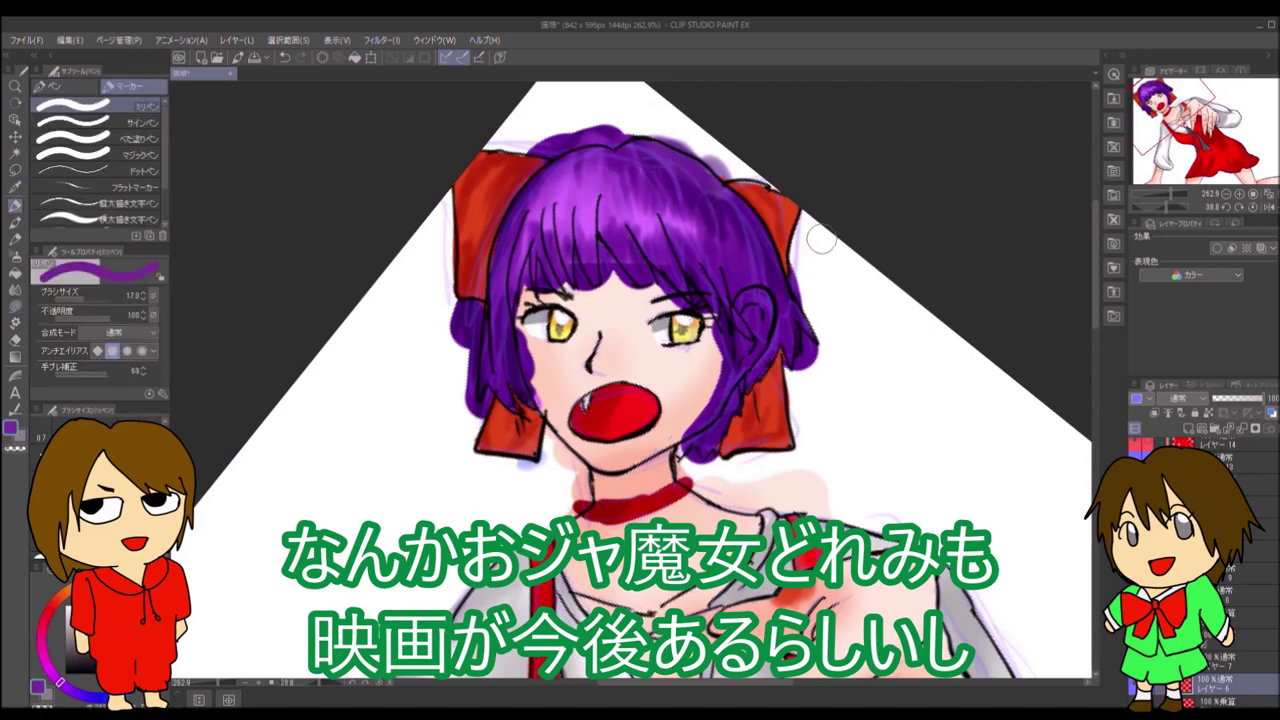
key("u")
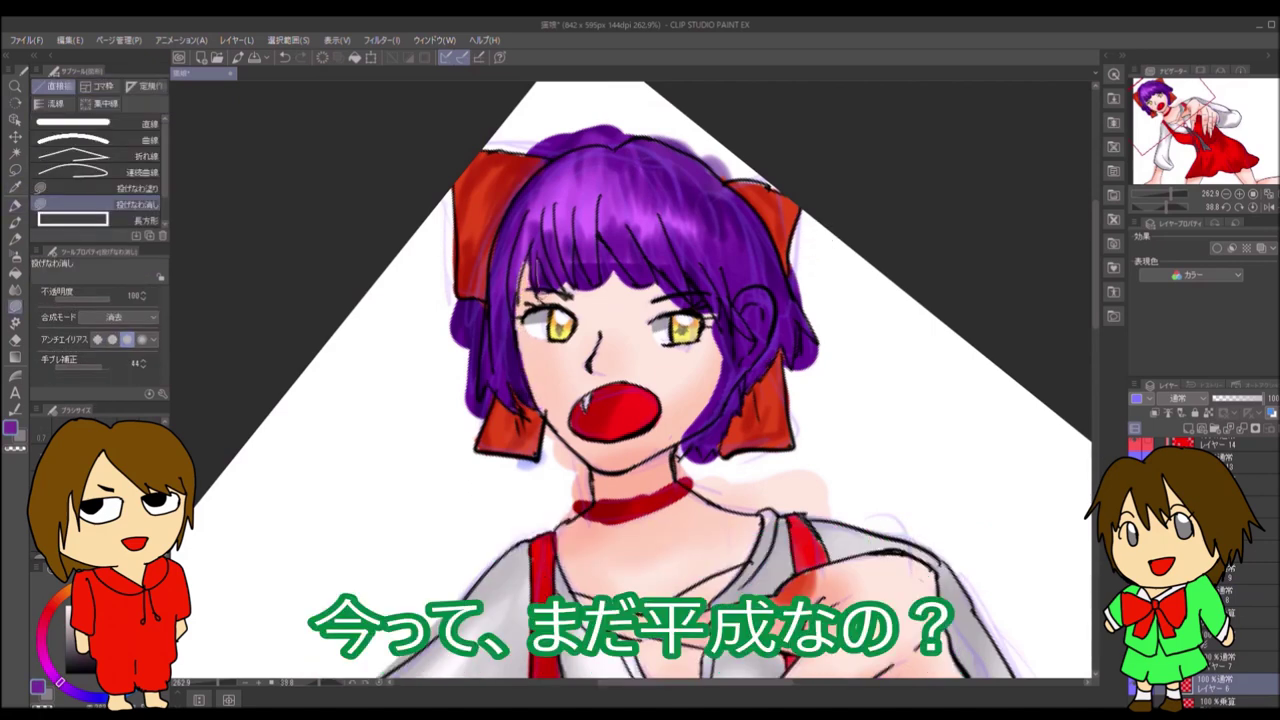
key("p")
key("u")
left_click_drag(455, 272, 462, 410)
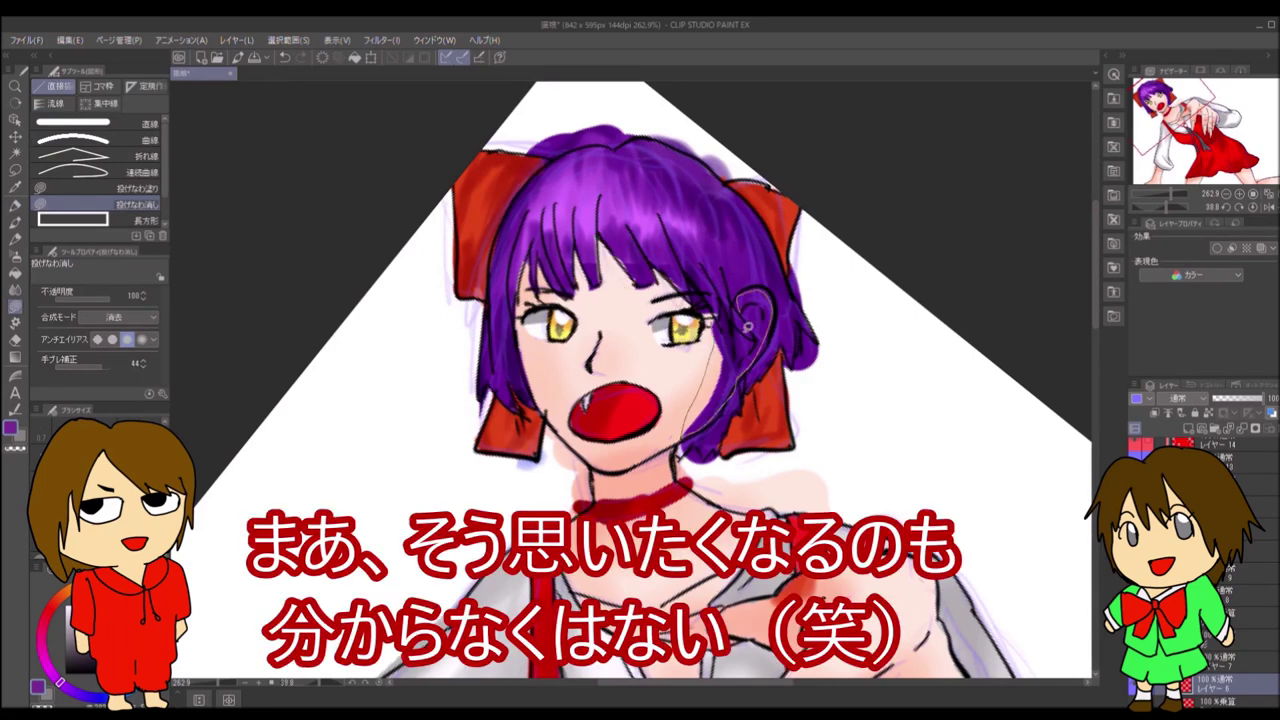
left_click_drag(748, 326, 679, 421)
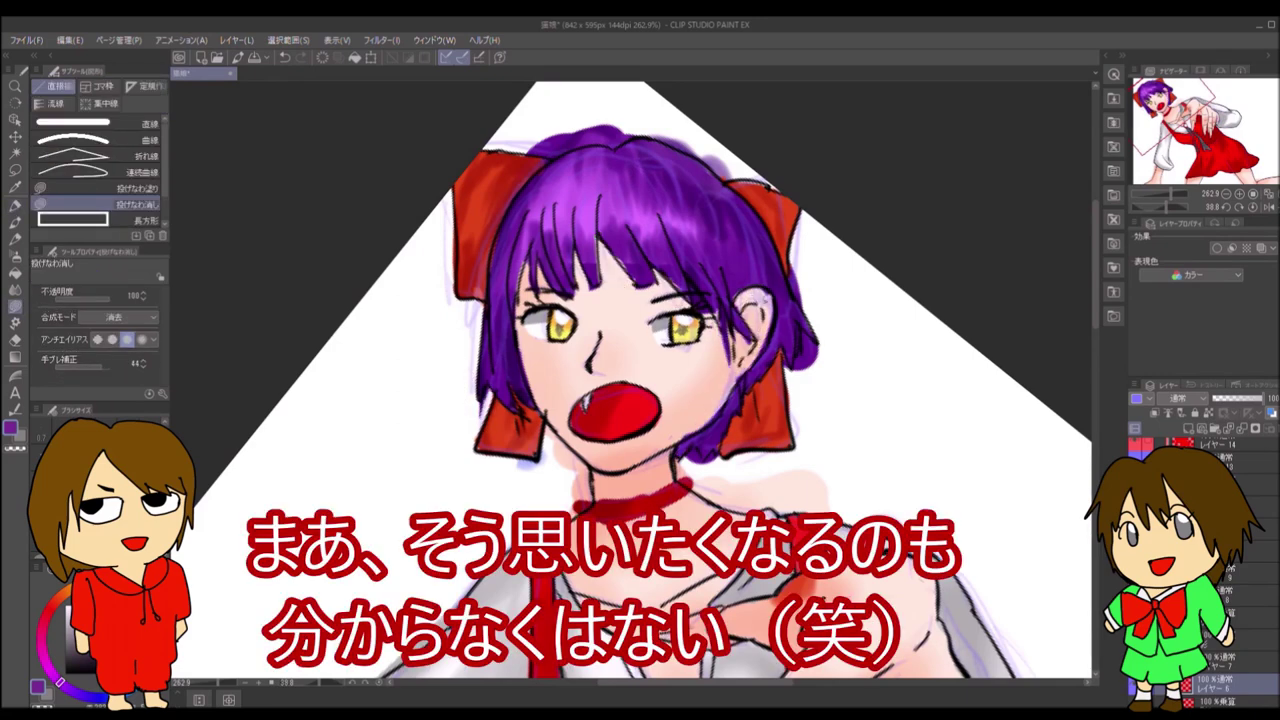
scroll(789, 248, "down", 2)
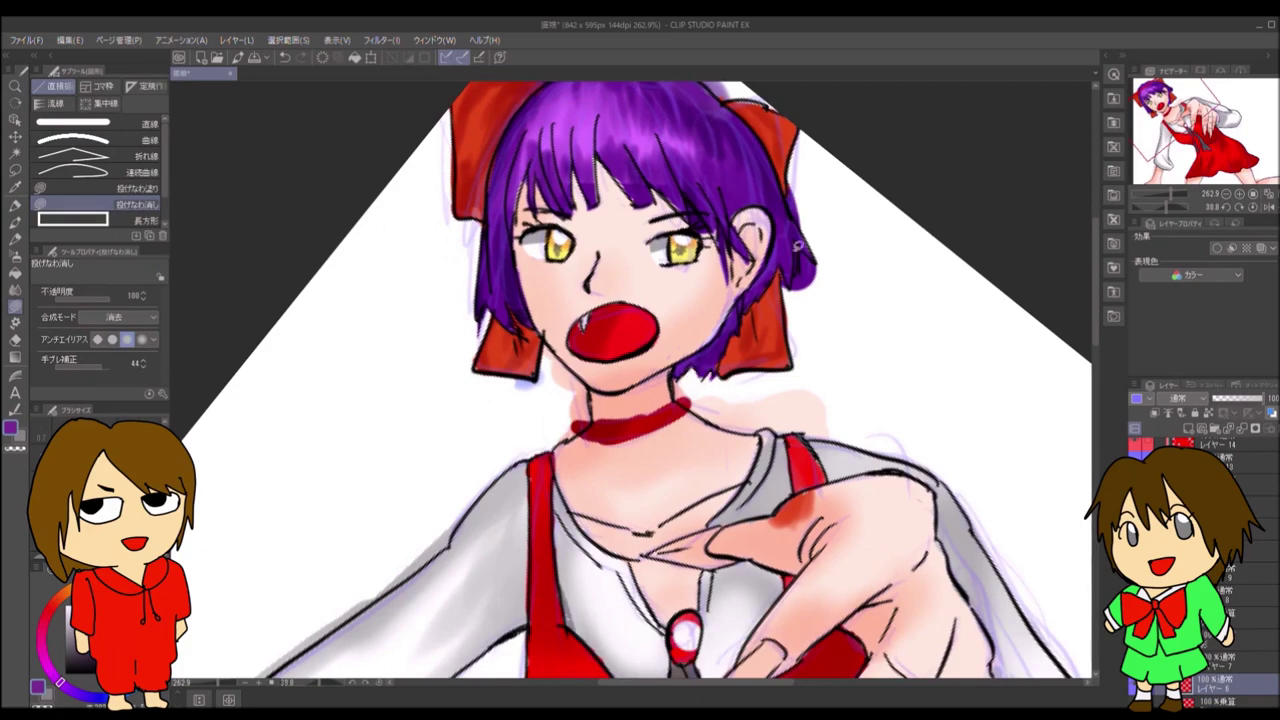
- Touch up the hair tips behind the ear with purple and erase the purple overflow along the crown
scroll(797, 243, "up", 2)
key("p")
left_click_drag(797, 243, 662, 265)
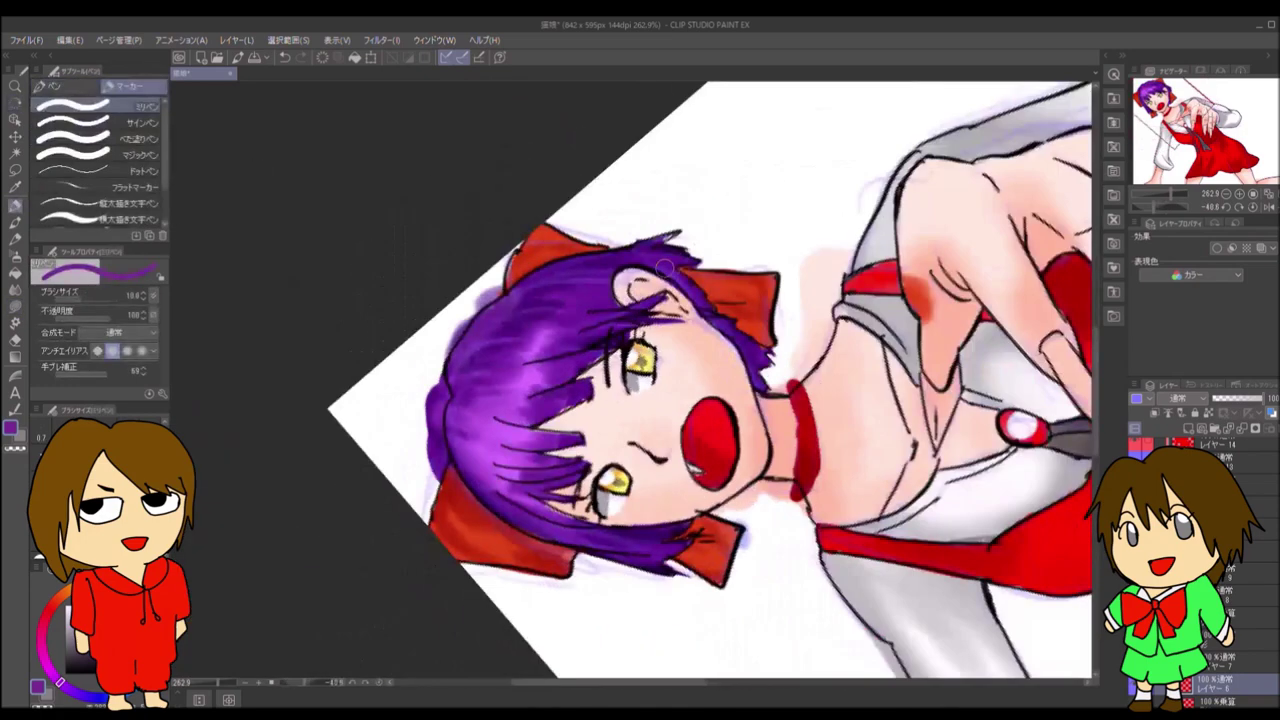
key("u")
left_click_drag(440, 372, 440, 352)
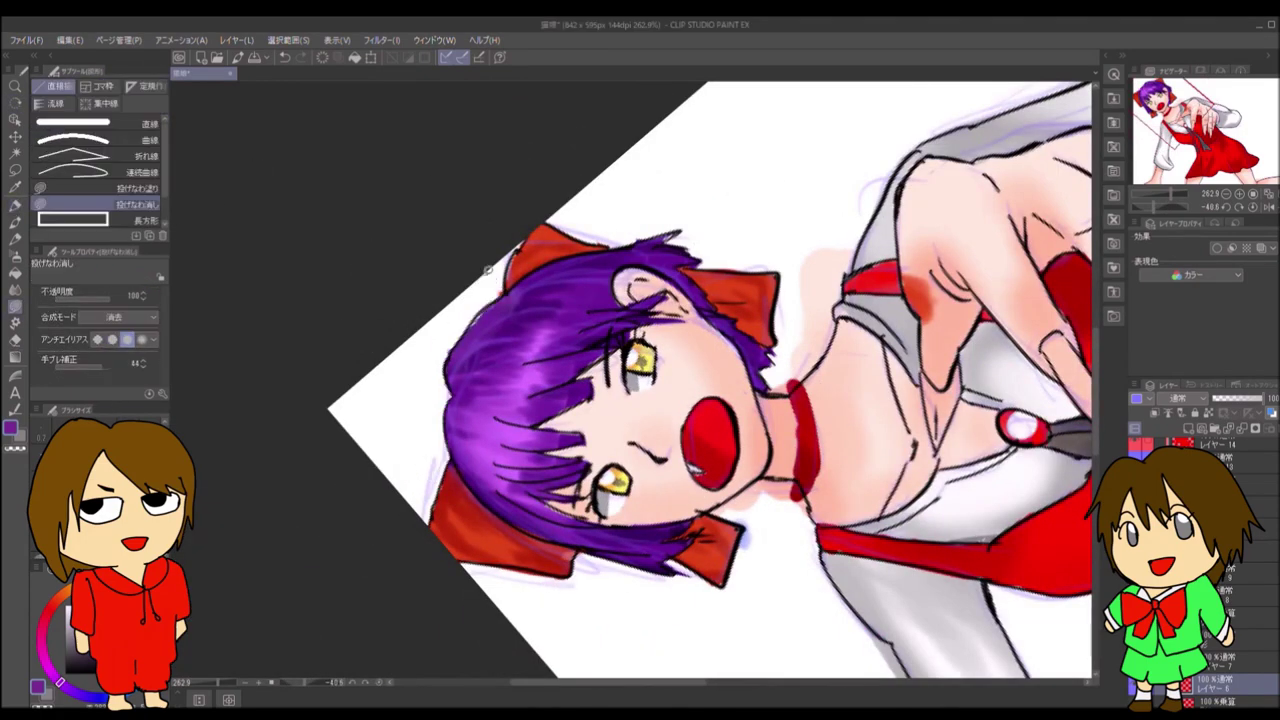
- Erase the grey overflow along the outer edge of the lowered arm's sleeve
key("p")
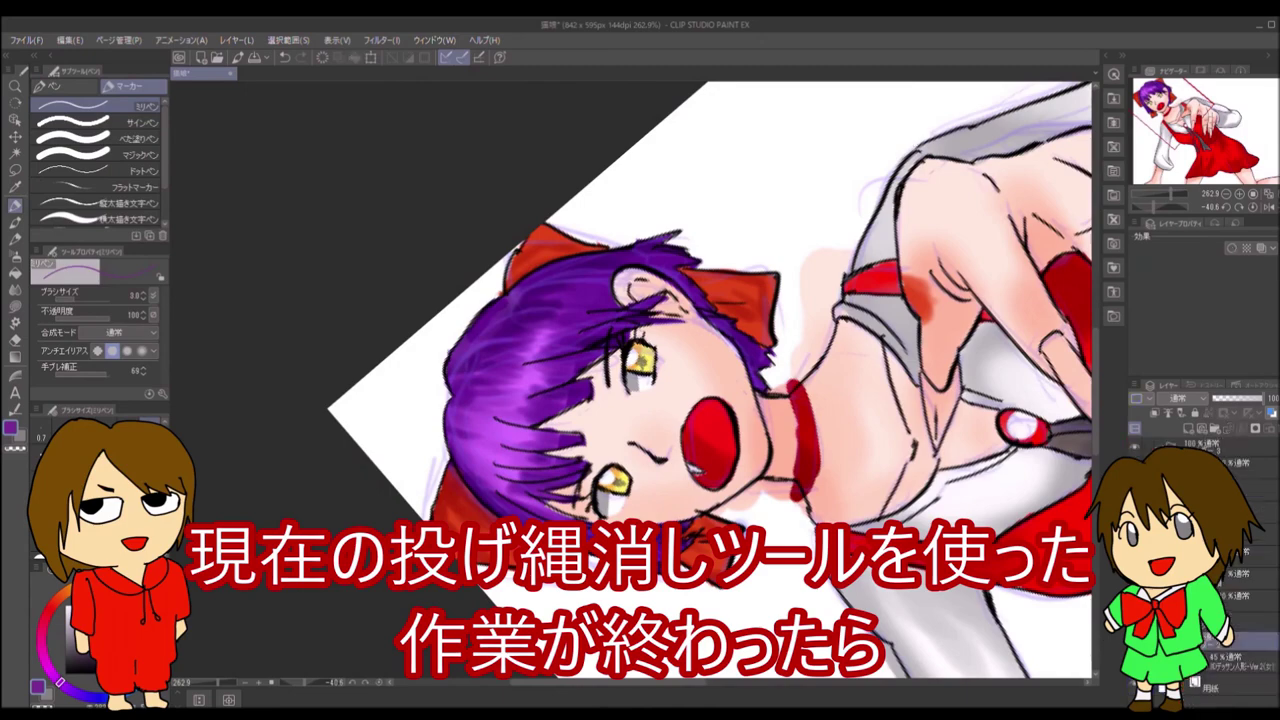
key("p")
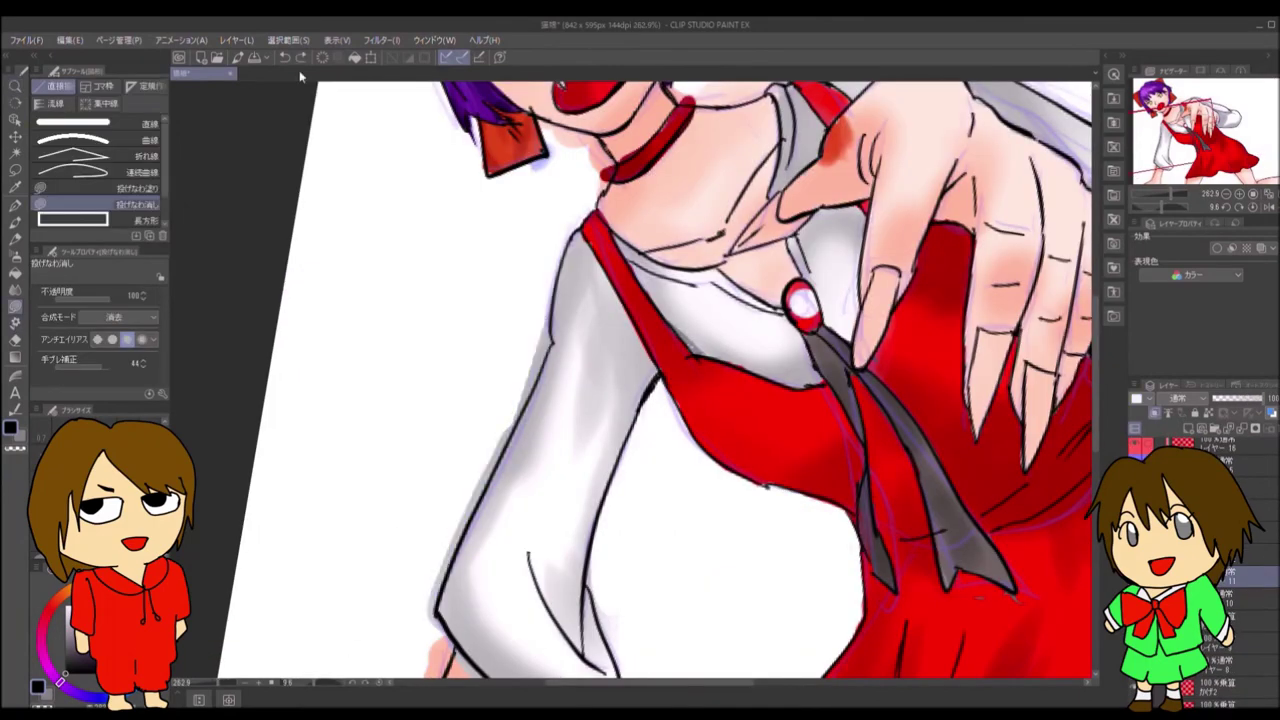
left_click_drag(548, 292, 426, 636)
- Erase the leftover orange-red patch at the thumb base of the reaching hand
key("p")
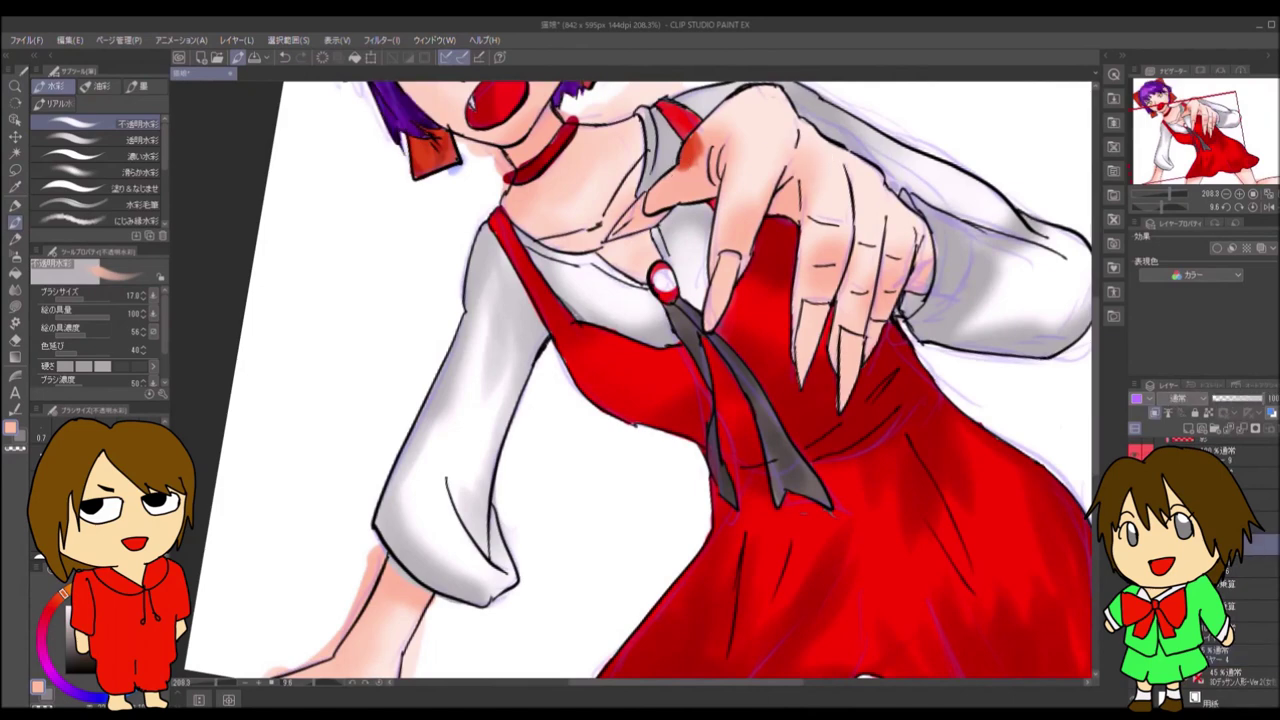
key("e")
left_click_drag(686, 158, 693, 155)
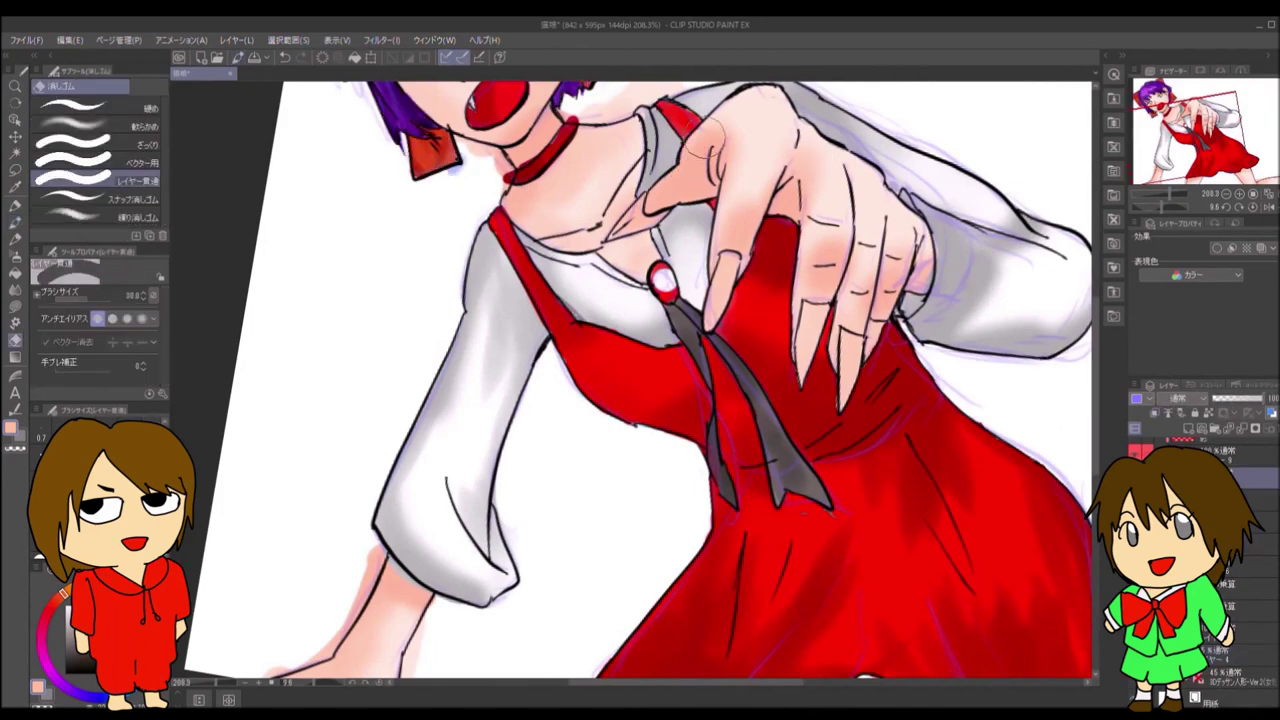
- Lasso-erase the color overflow around the lowered sleeve's cuff, the forearm below it and the legs
mouse_move(331, 596)
left_mouse_down()
mouse_move(369, 411)
mouse_move(354, 468)
left_mouse_up()
key("u")
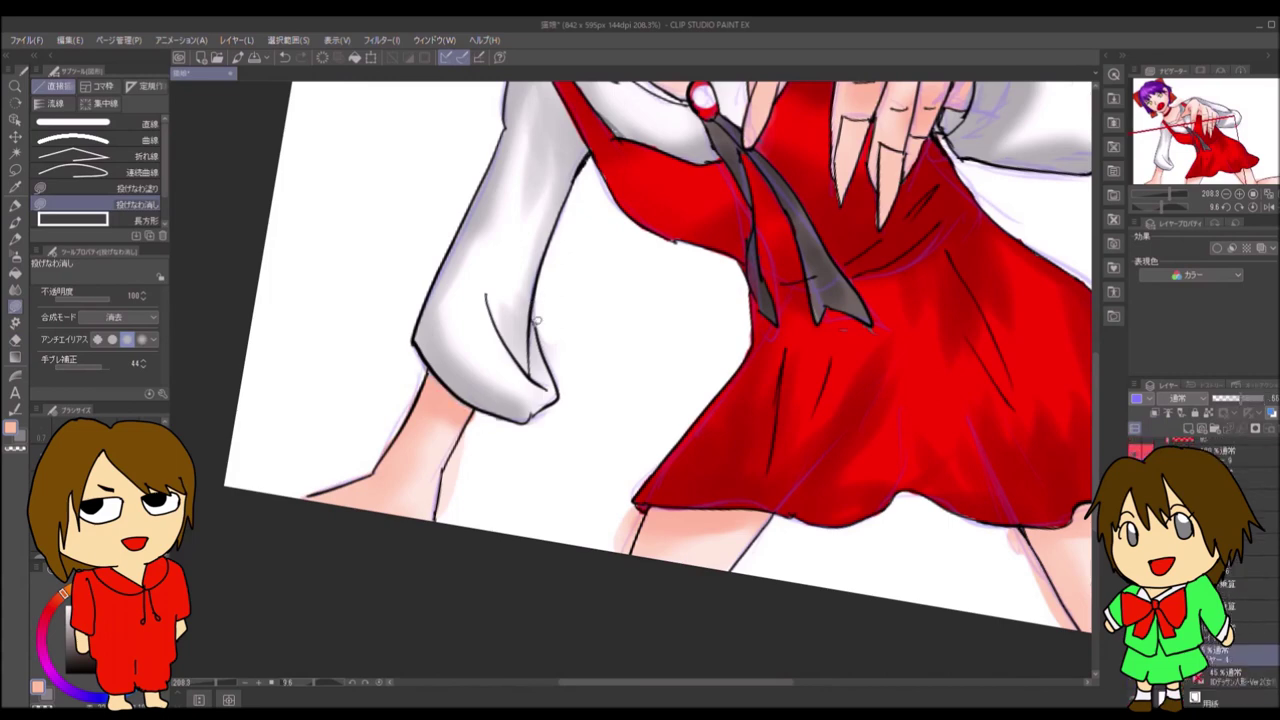
left_click(633, 308, "ctrl+shift")
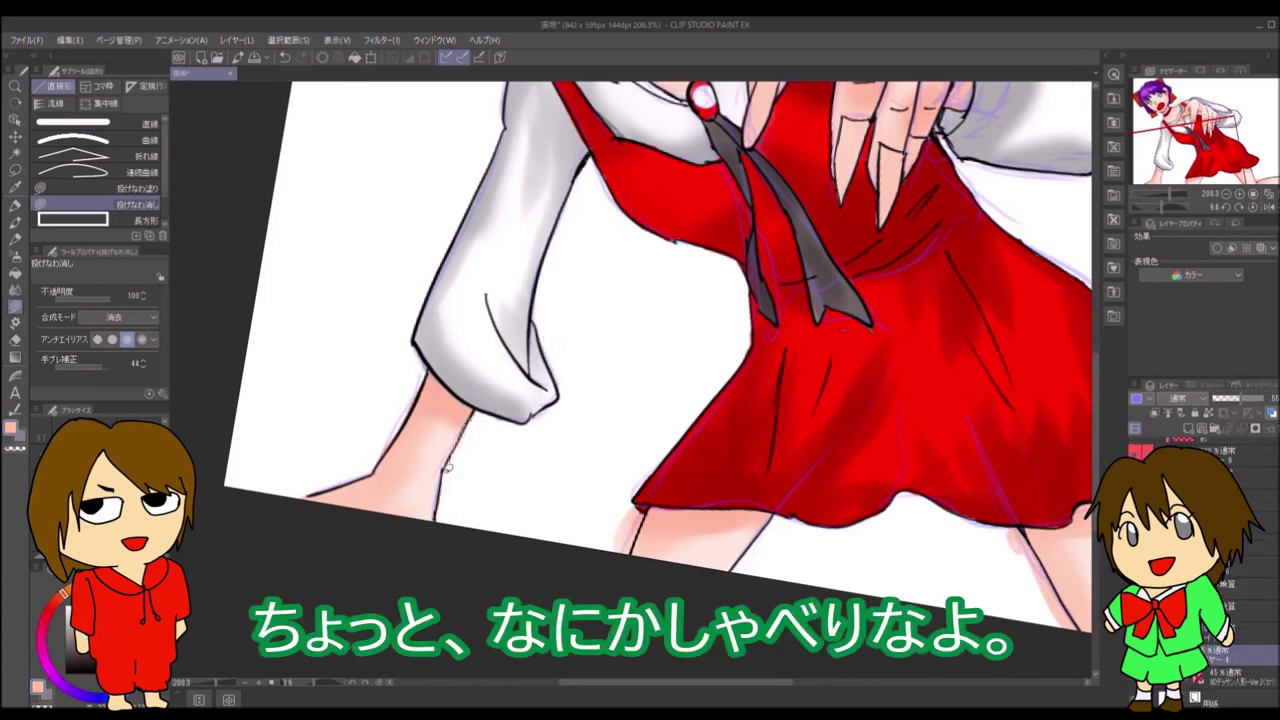
scroll(448, 467, "right", 5)
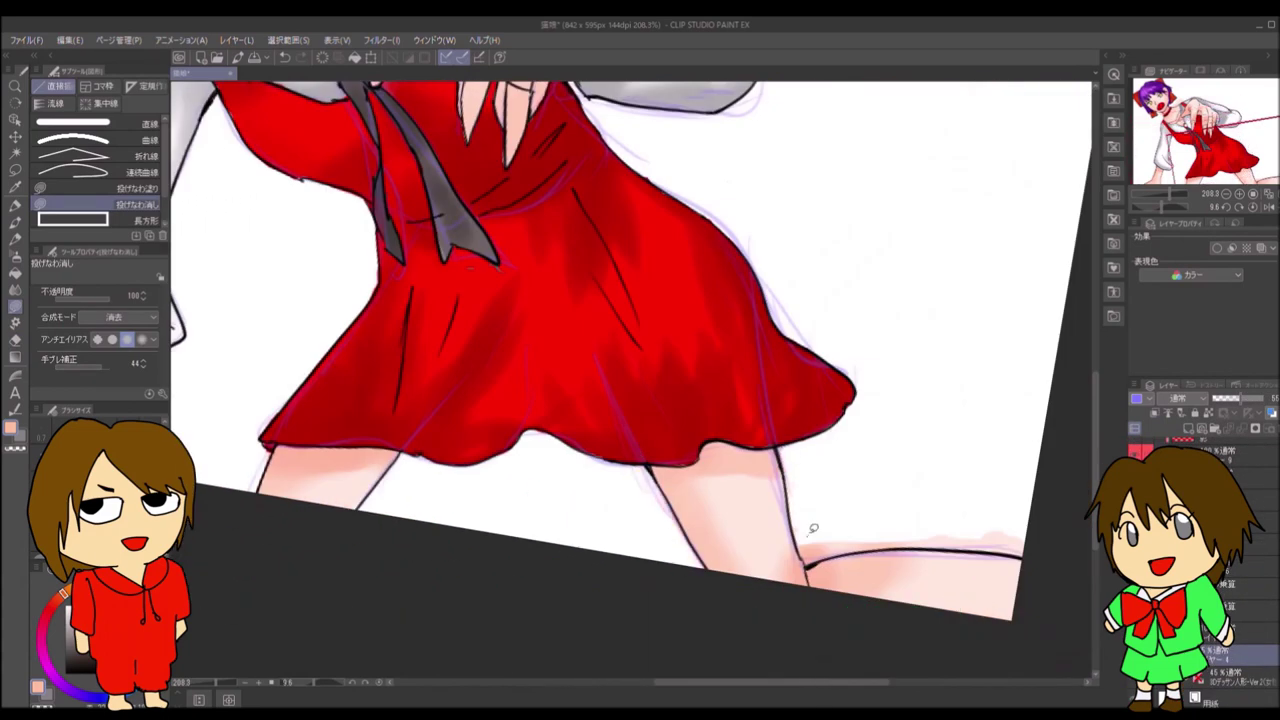
- Erase the color overflow around the choker, the hair ribbons and the hair tips beside the face
scroll(996, 461, "up", 5)
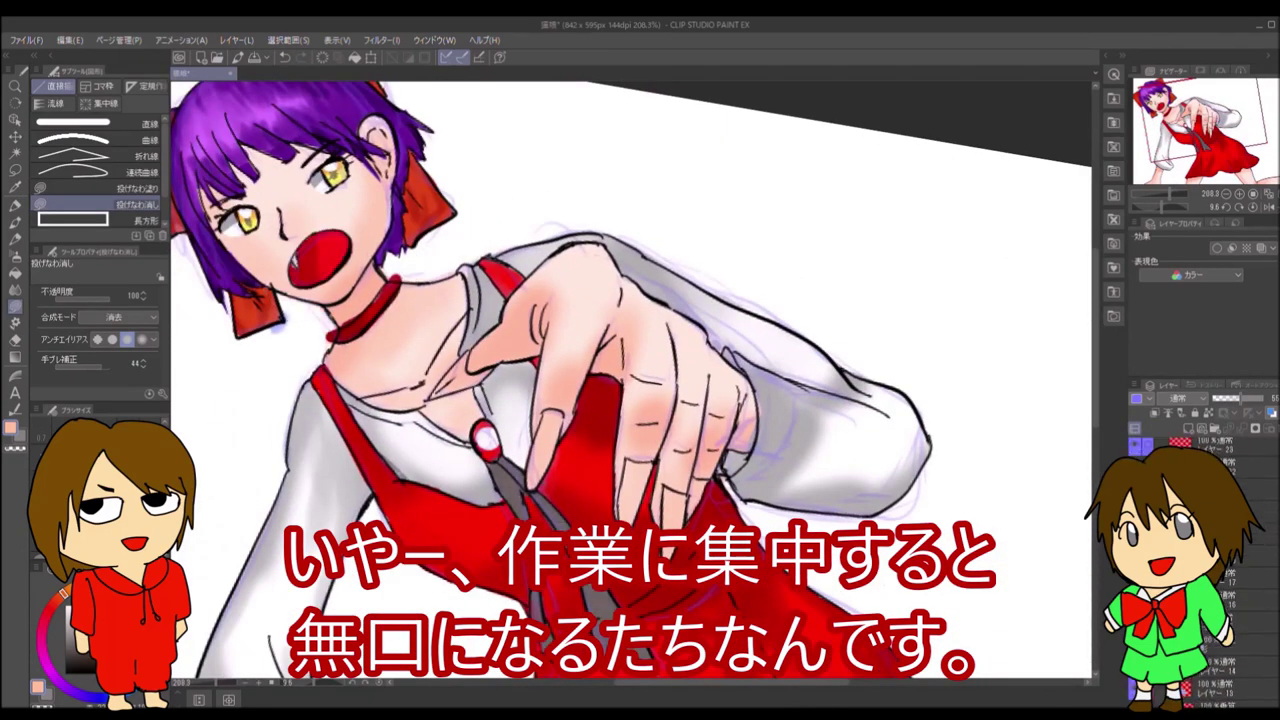
scroll(1268, 606, "up", 3)
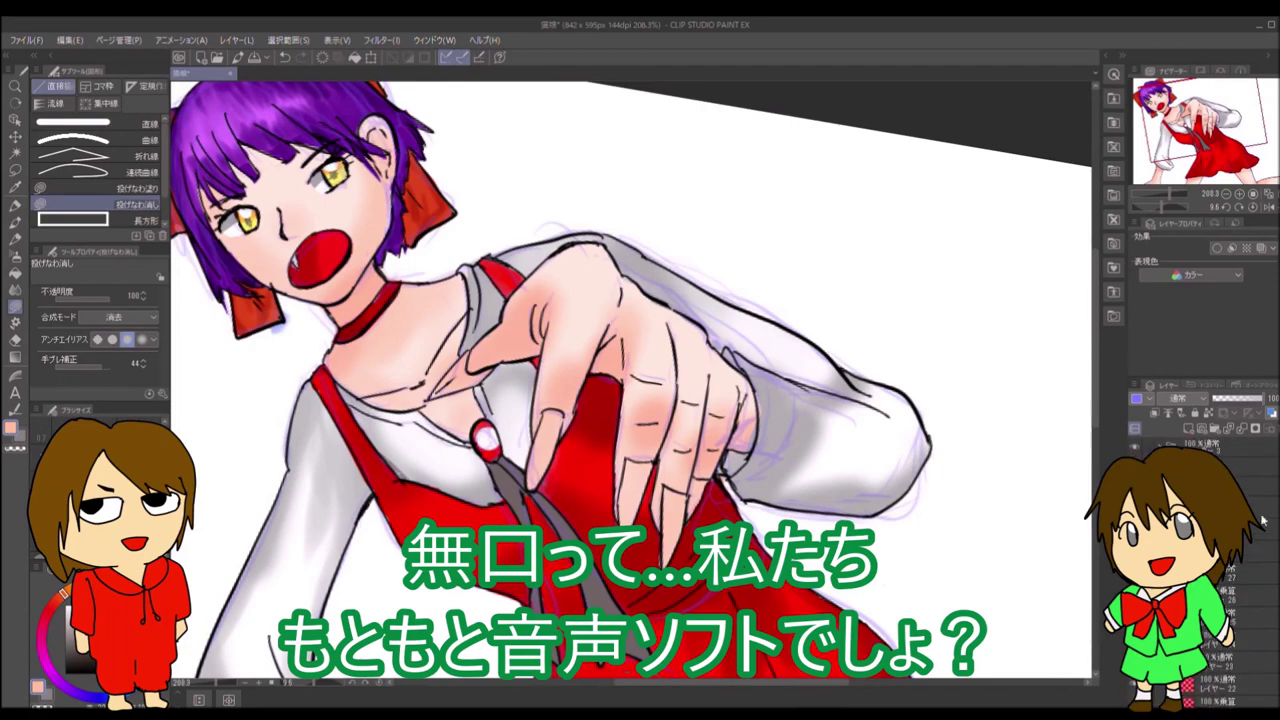
mouse_move(975, 320)
left_mouse_down()
mouse_move(700, 330)
mouse_move(975, 320)
left_mouse_up()
left_click(975, 320)
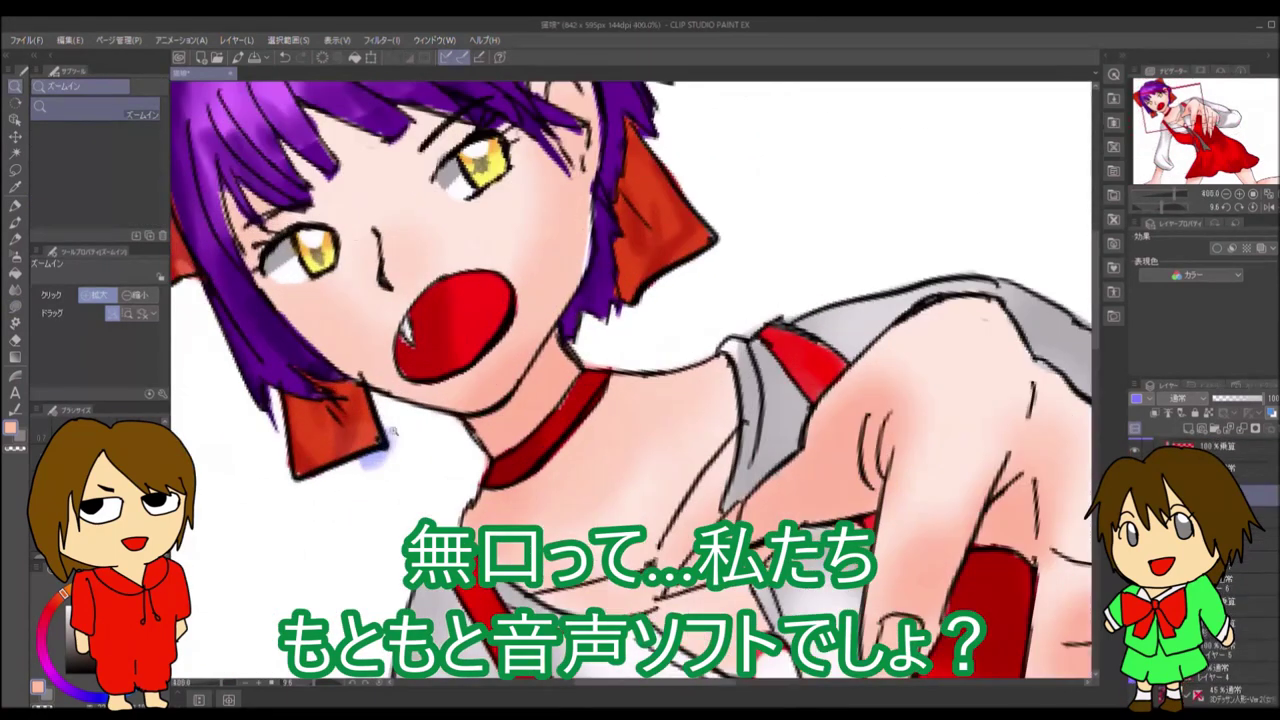
key("u")
key("ctrl+plus")
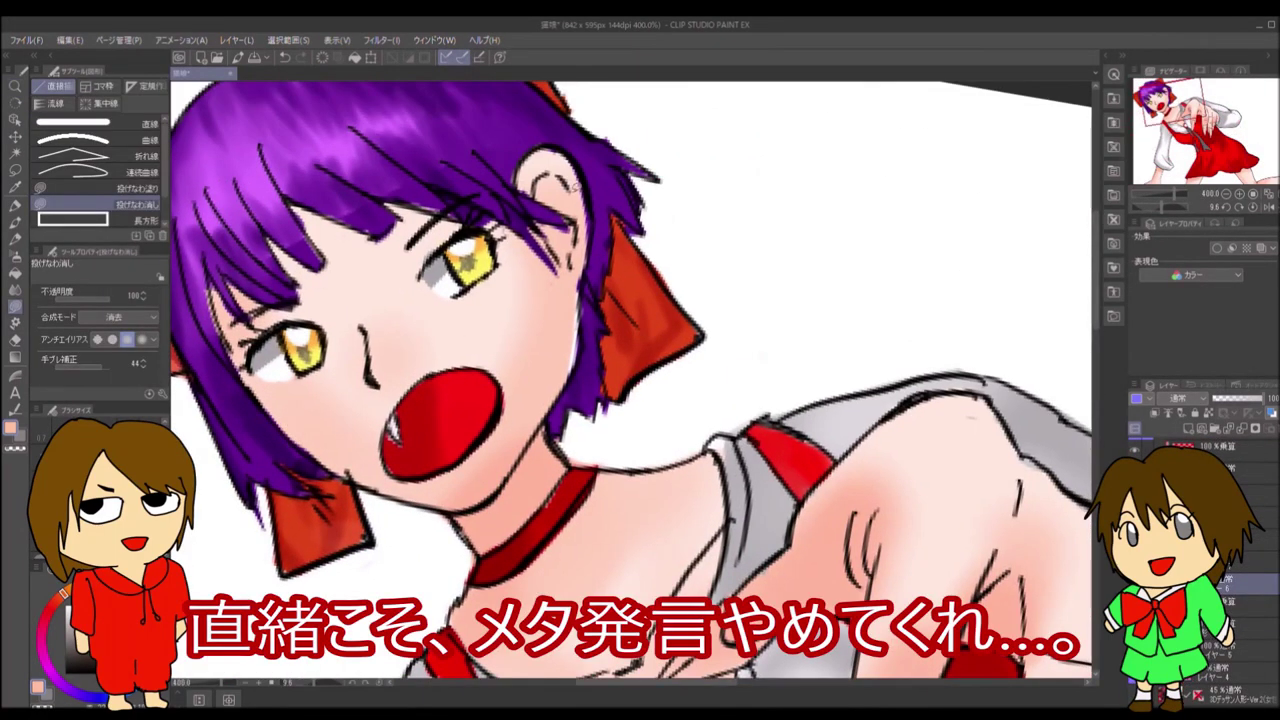
left_click_drag(658, 174, 757, 271)
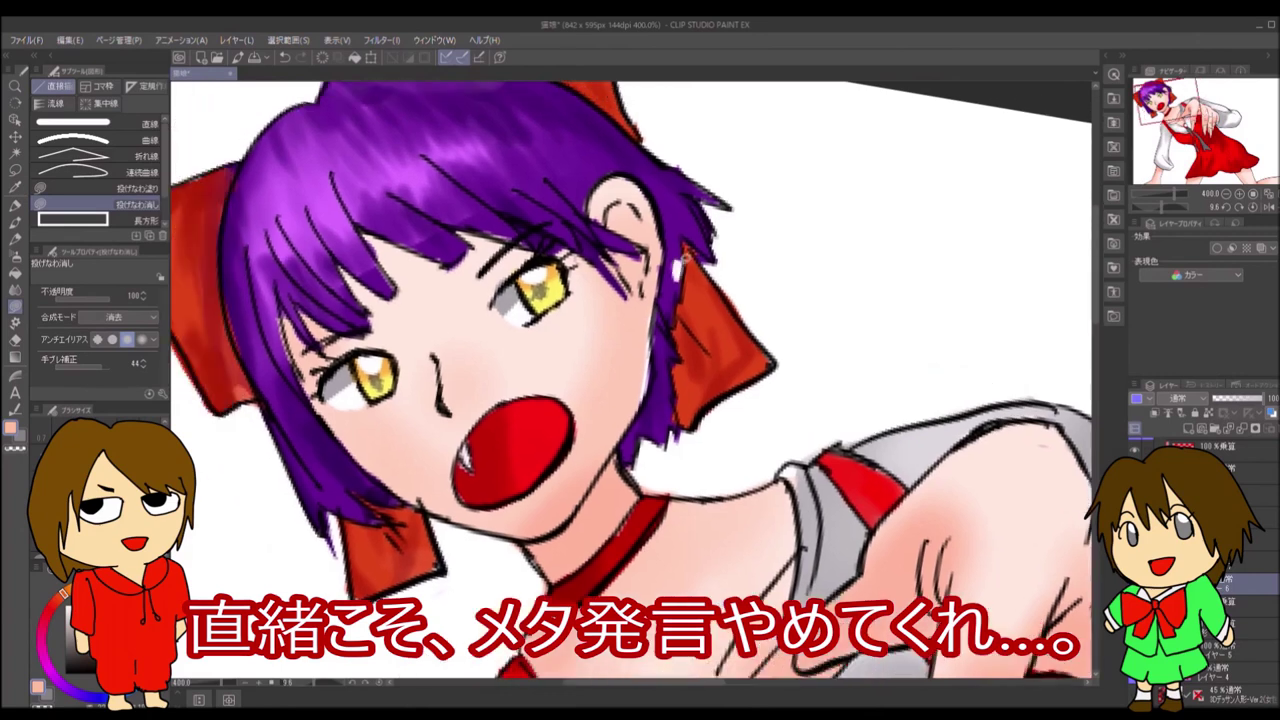
scroll(1187, 427, "up", 1)
- Paint light violet-pink highlights across the crown and bangs on the Overlay layer with the opaque watercolor brush at size 17
key("b")
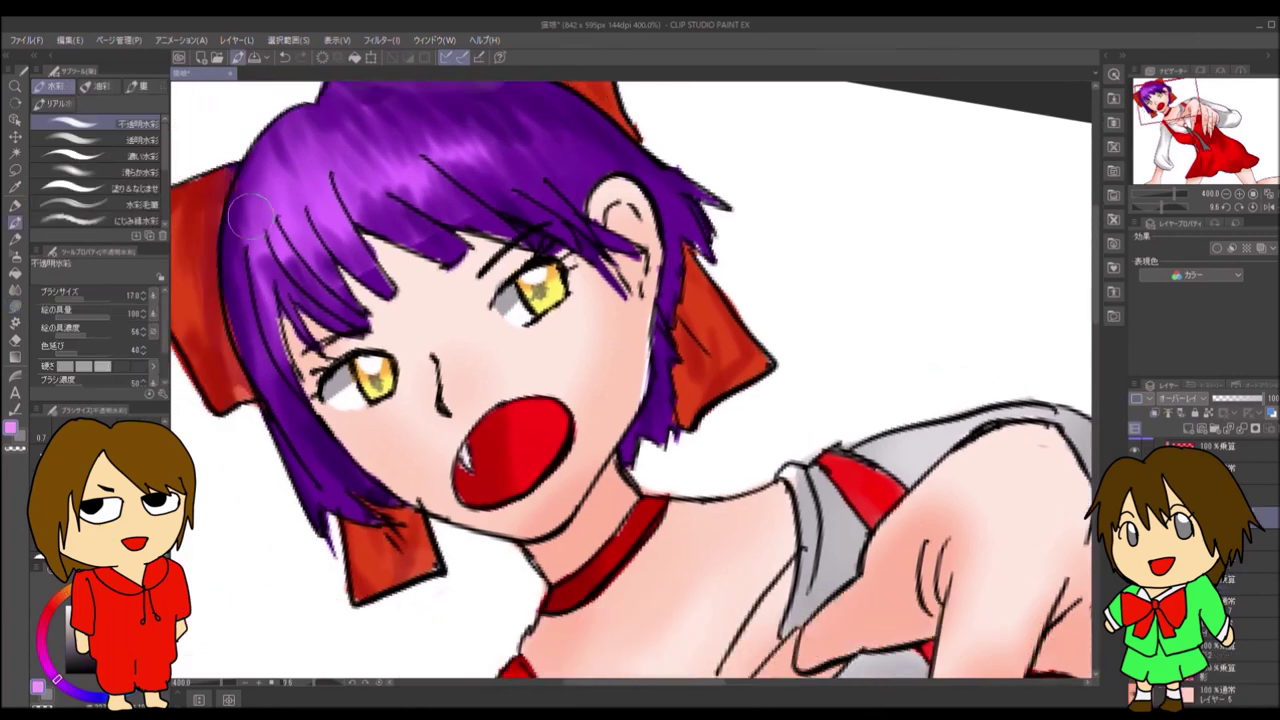
mouse_move(300, 230)
left_mouse_down()
mouse_move(571, 128)
mouse_move(590, 228)
left_mouse_up()
left_click_drag(400, 260, 648, 187)
key("u")
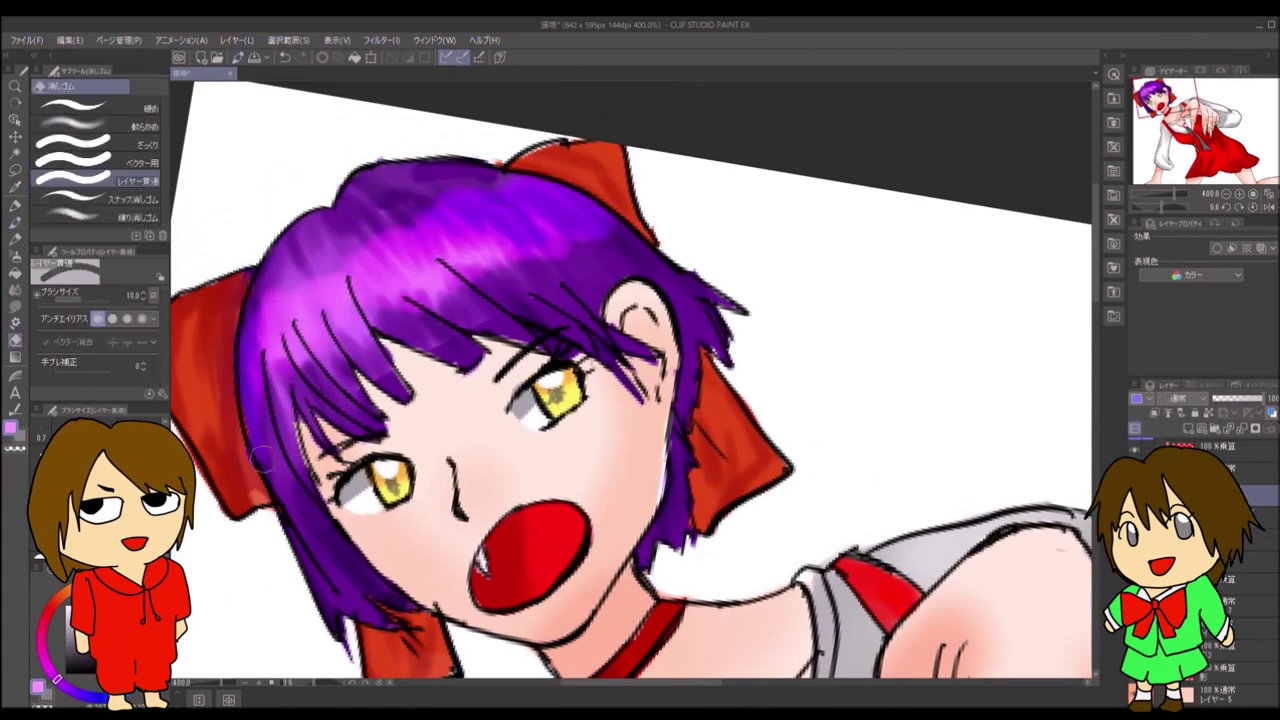
- Paint a white rim light down the left edge of the hair on a Glow Dodge layer with the G-pen
key("p")
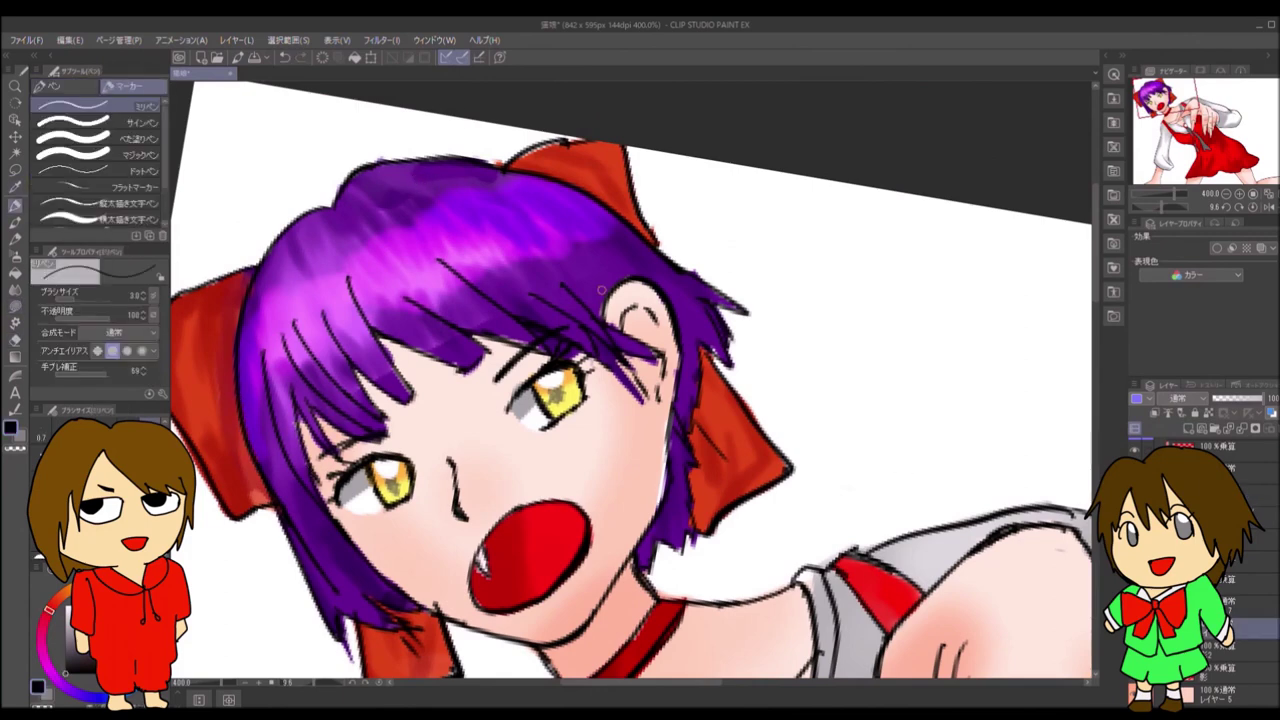
scroll(1230, 560, "down", 2)
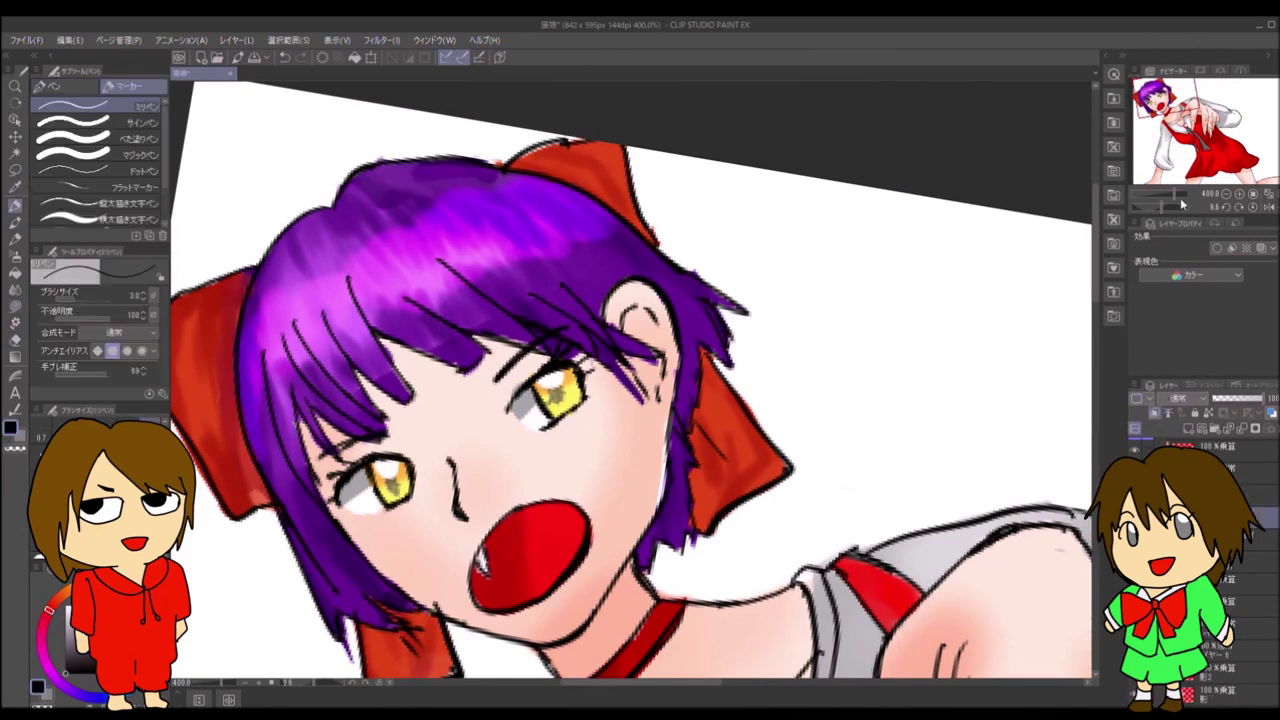
key("bracketright")
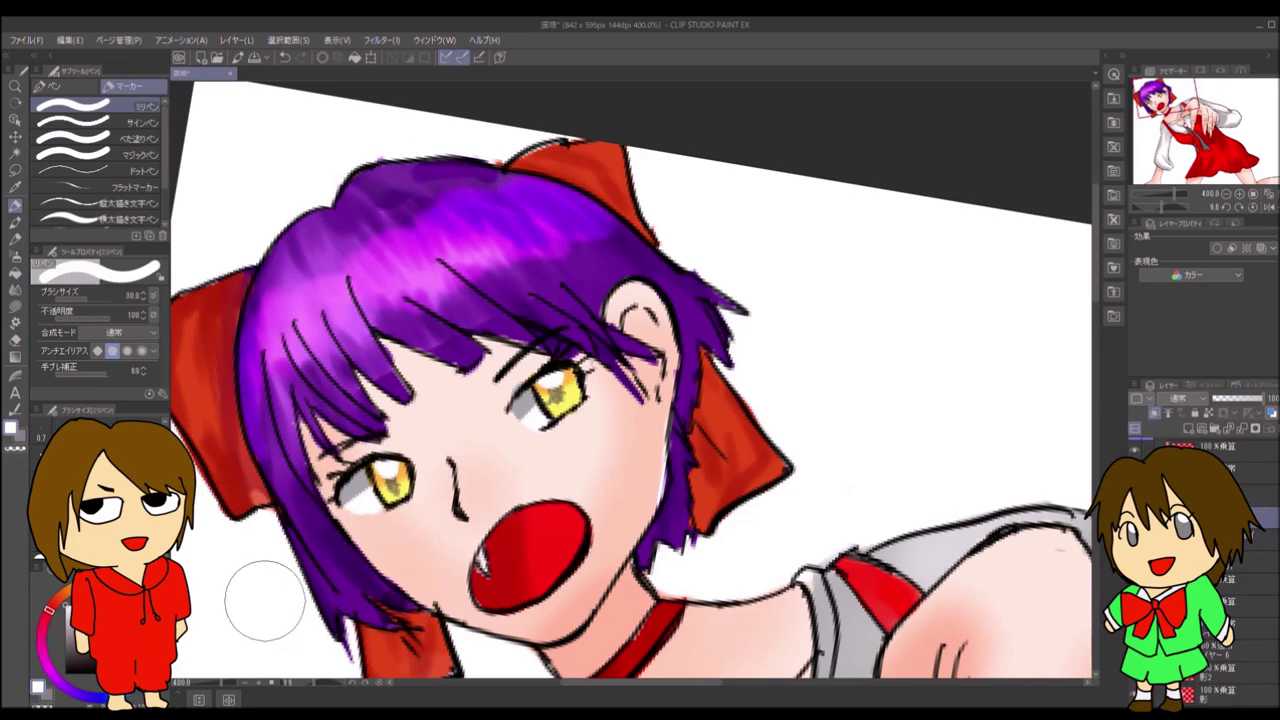
left_click(1205, 650)
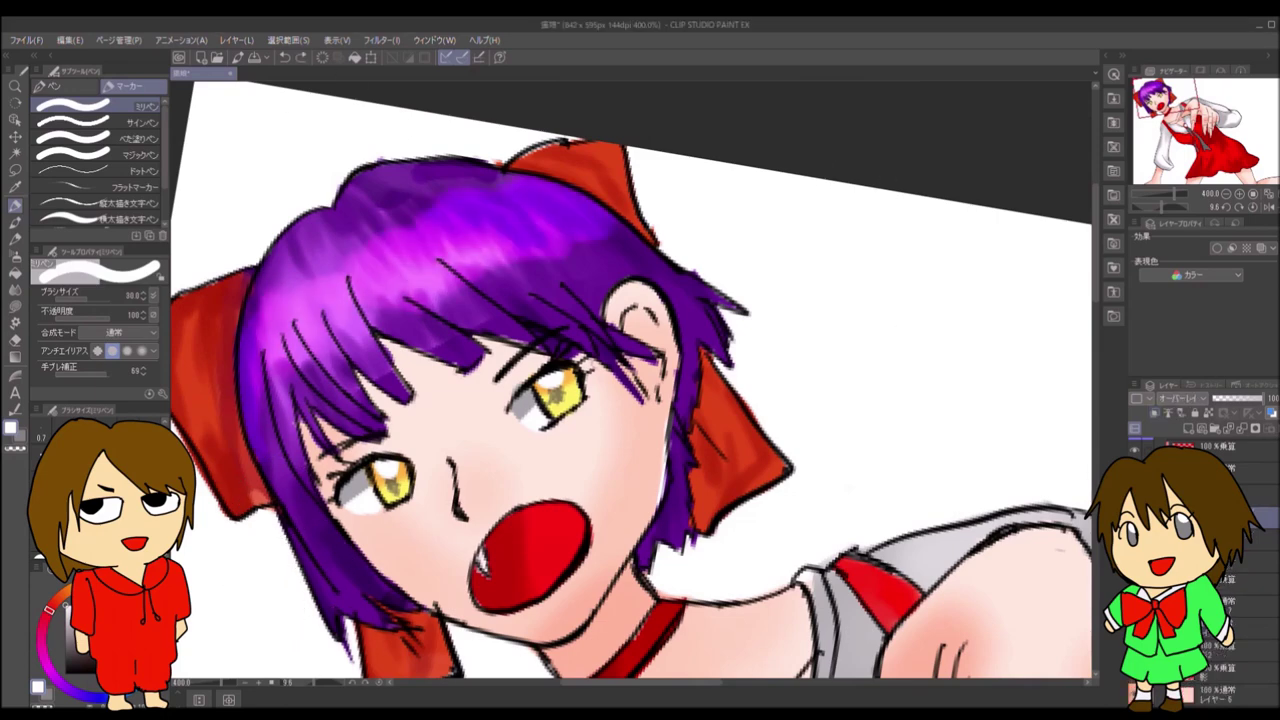
key("p")
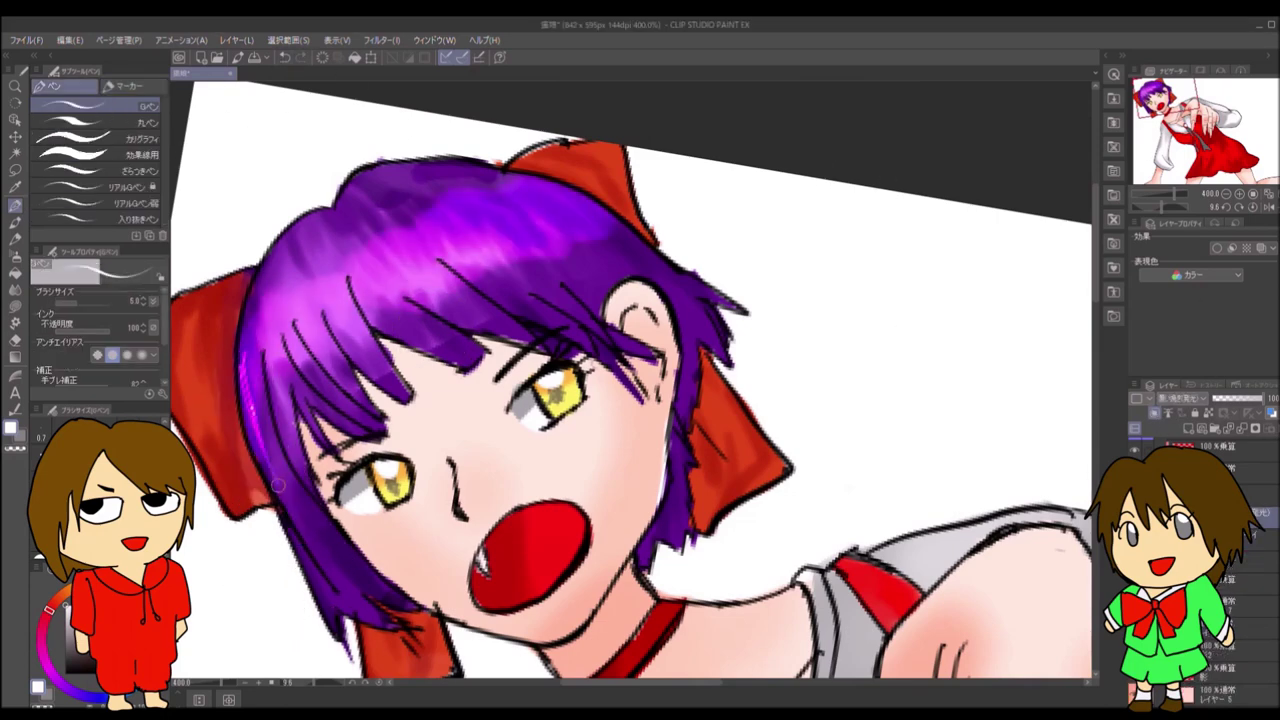
left_click_drag(240, 348, 325, 595)
left_click_drag(240, 390, 330, 620)
left_click_drag(235, 300, 330, 590)
- Refine the hair's rim light into strands along the left side lock with the eraser and the G-pen at size 17
key("e")
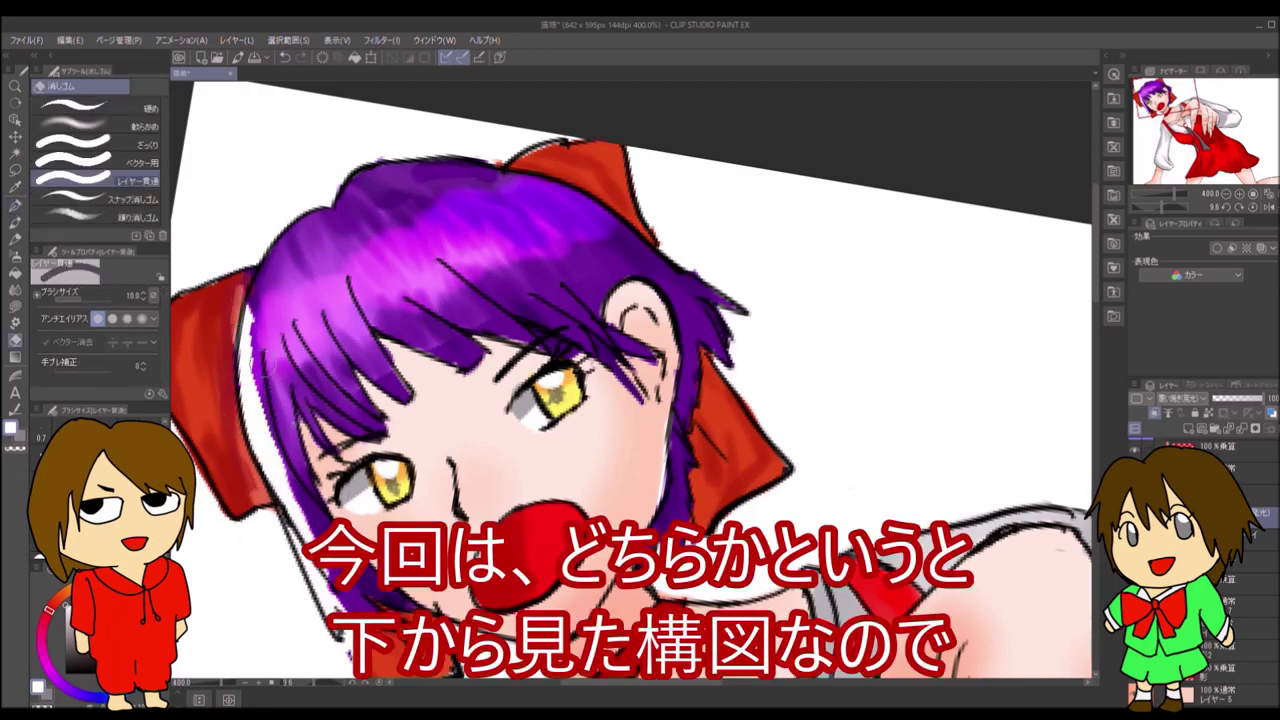
key("p")
left_click_drag(238, 270, 325, 545)
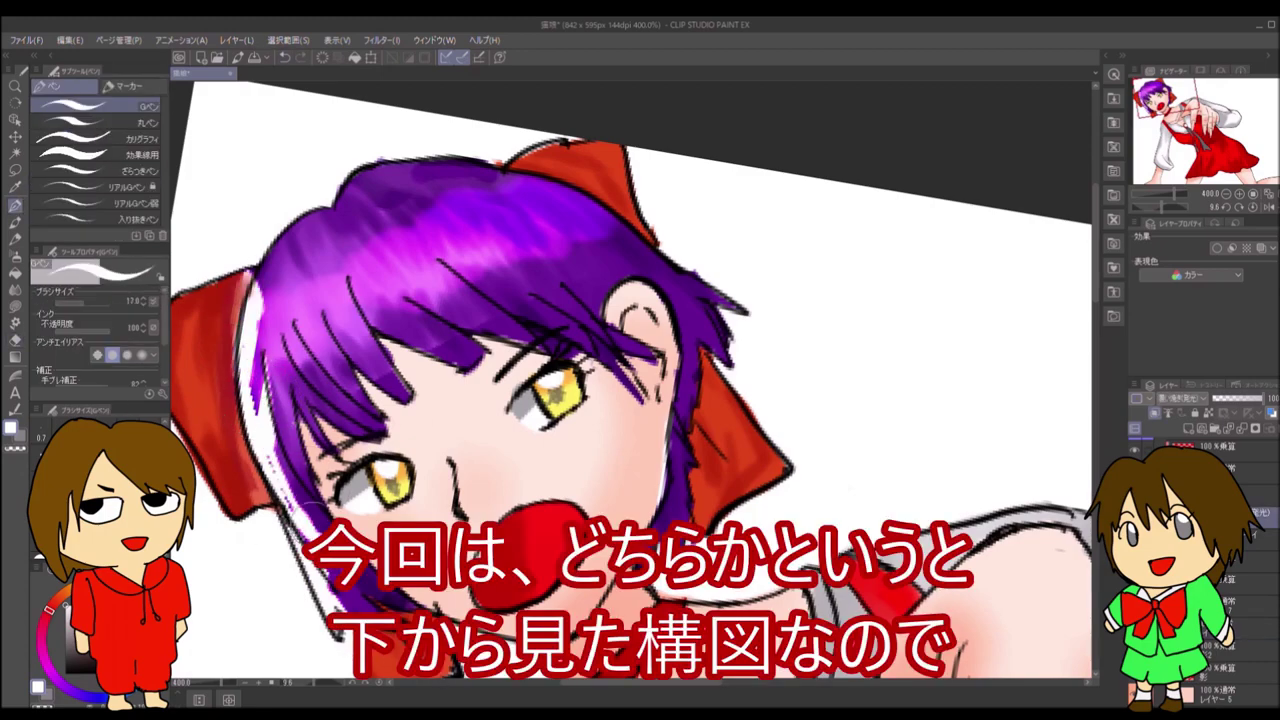
- Add white highlights to the red hair ribbons on a Normal layer with the opaque watercolor brush
key("ctrl+space")
scroll(679, 437, "down", 5)
scroll(679, 437, "up", 3)
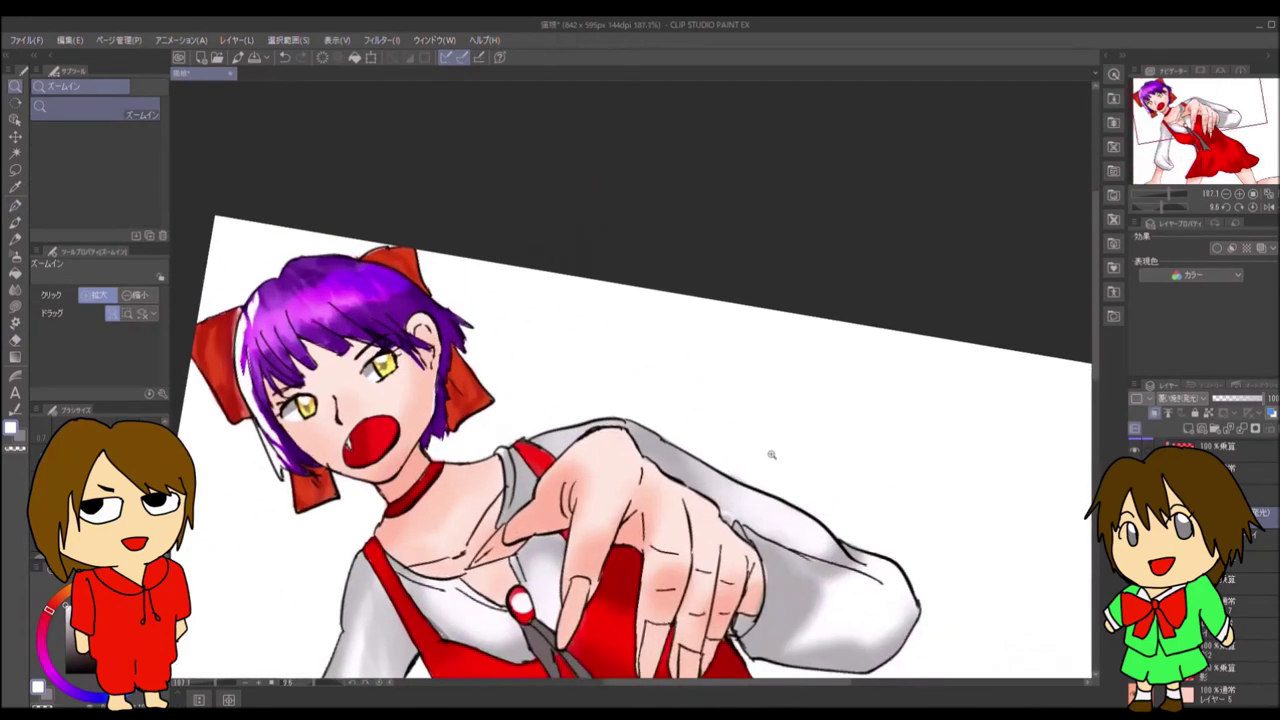
scroll(488, 452, "up", 1)
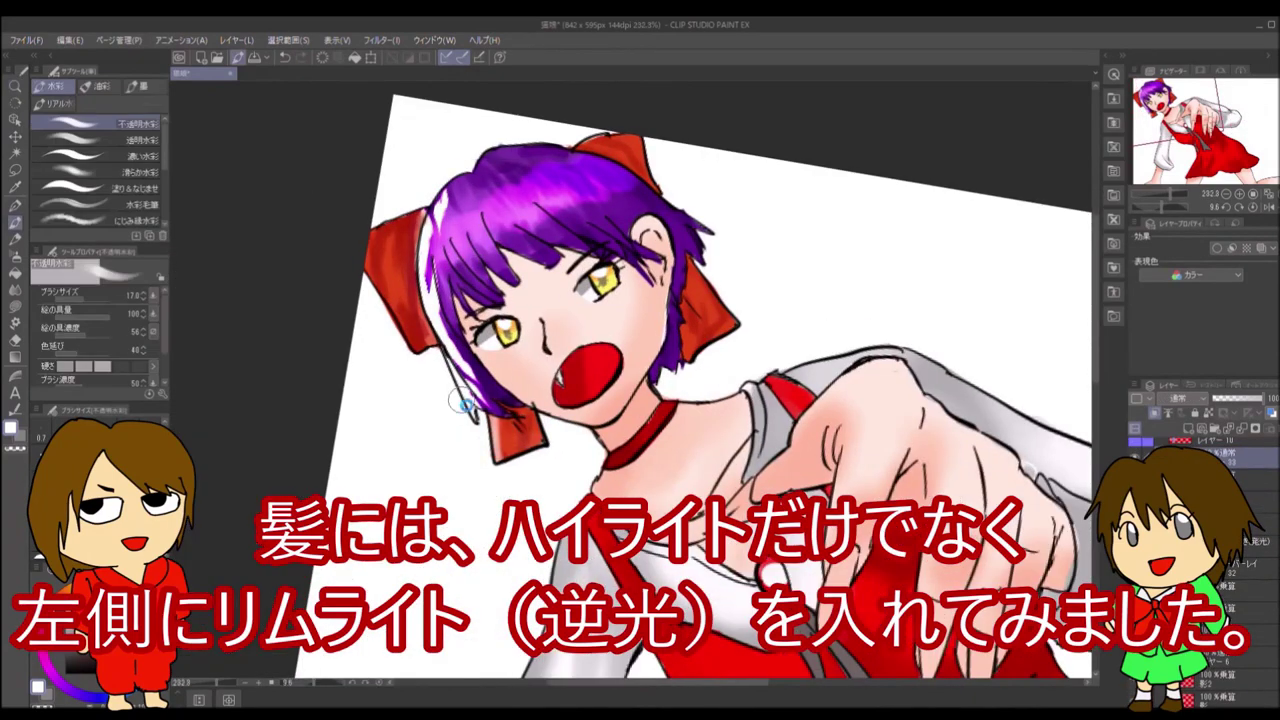
key("ctrl+space")
scroll(674, 268, "down", 4)
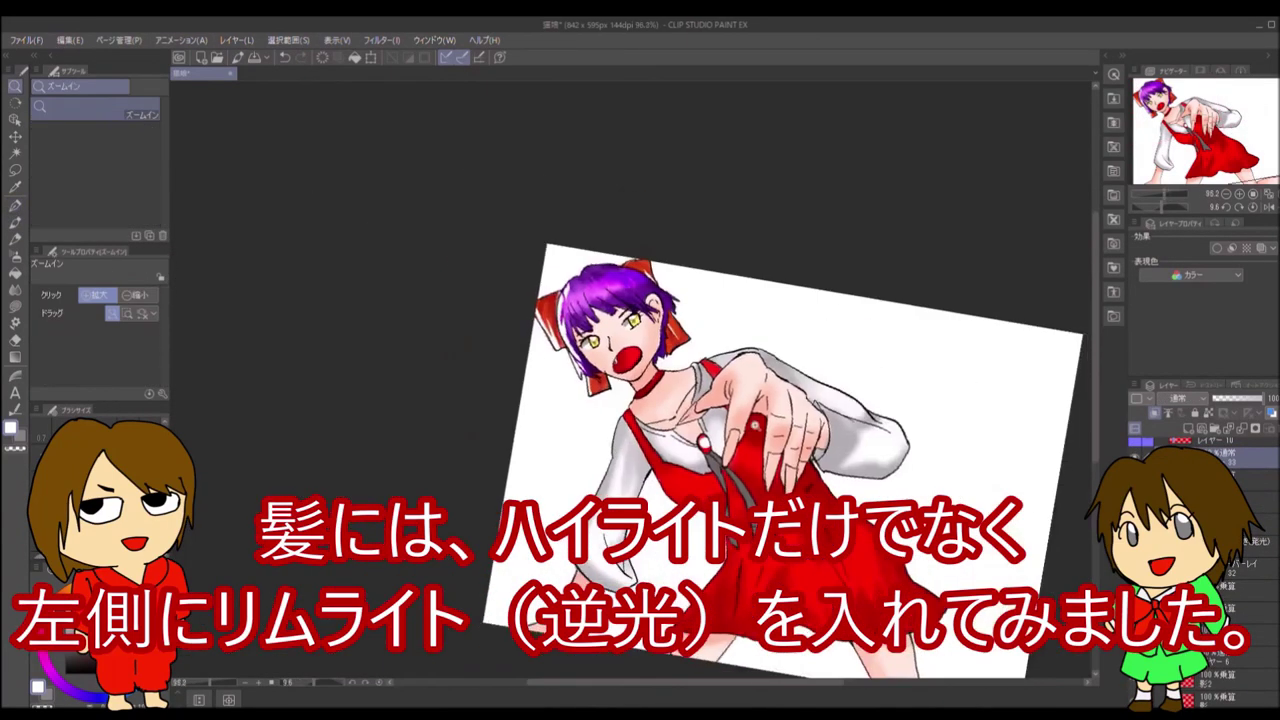
scroll(835, 435, "up", 3)
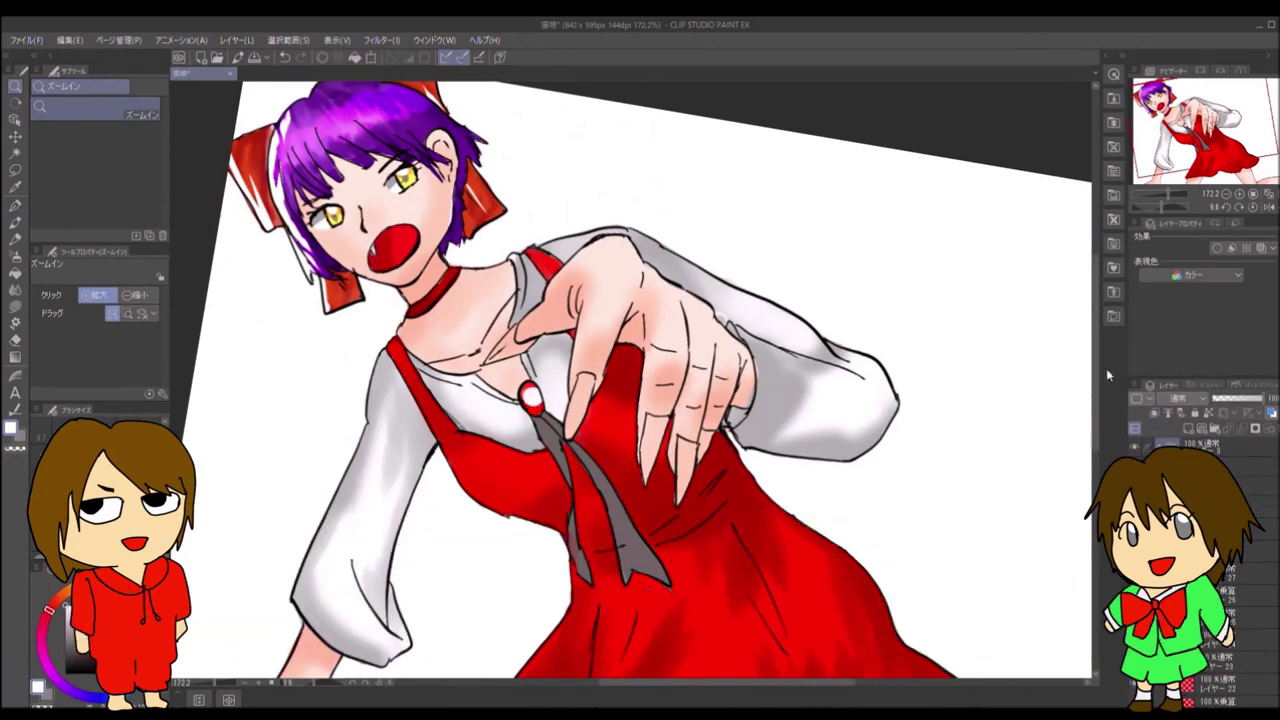
- Tint both yellow irises with bright green on a Glow Dodge layer using the marker pen
key("p")
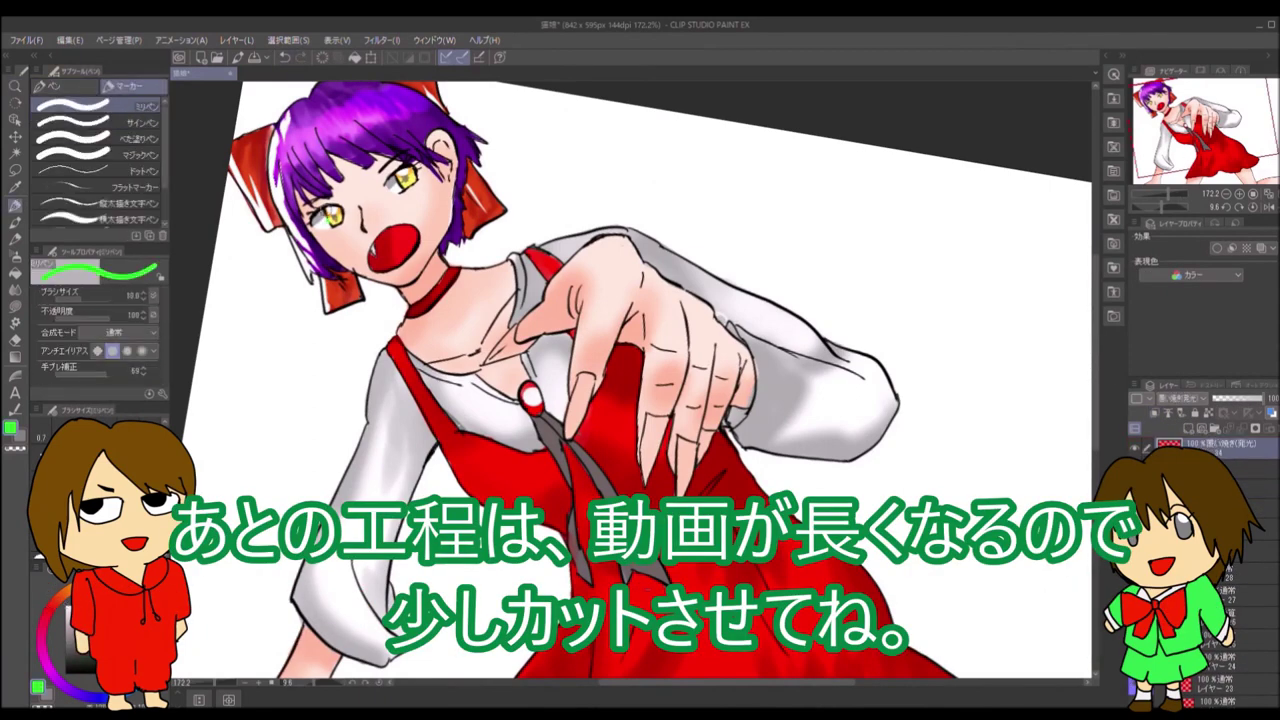
key("r")
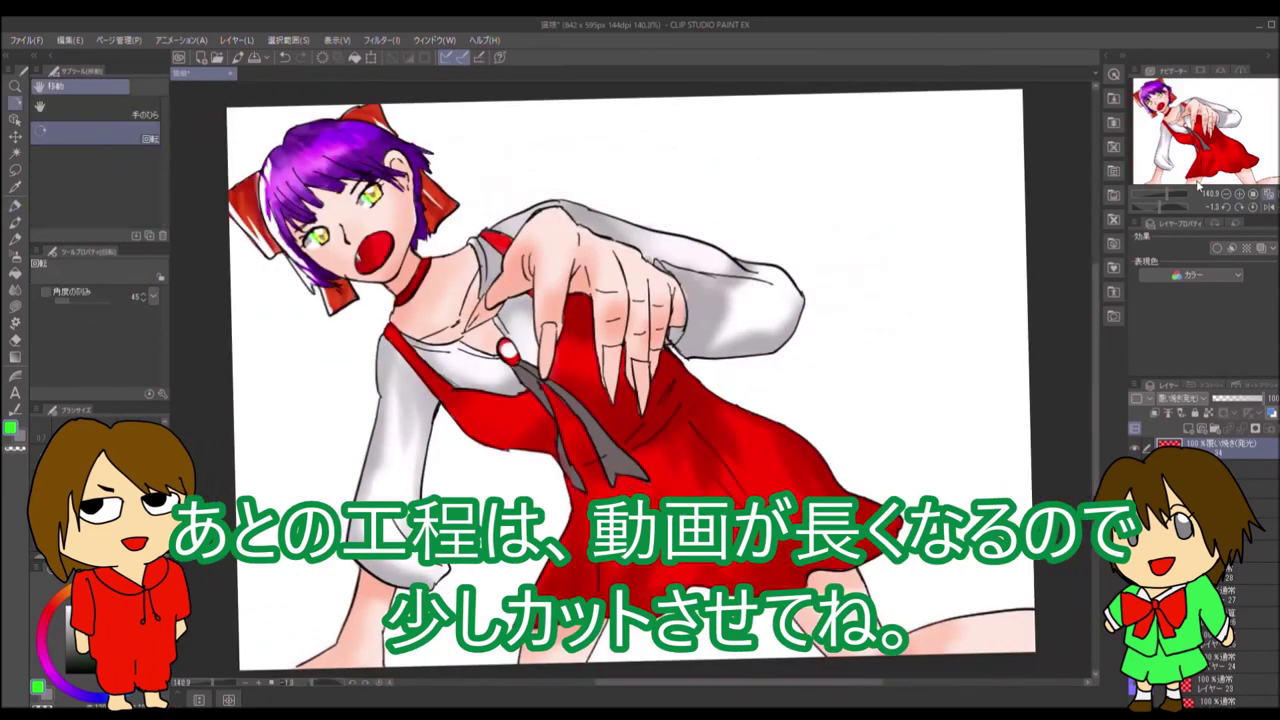